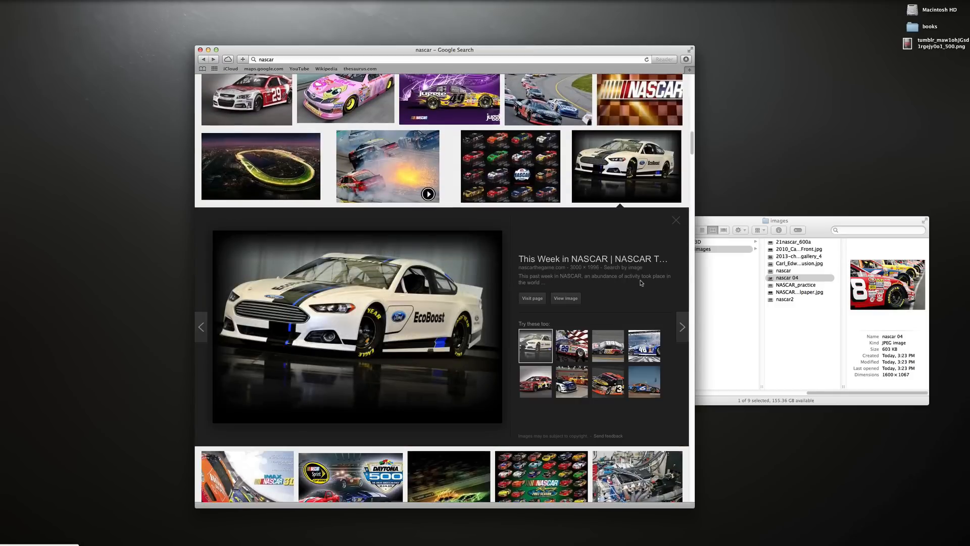
Save the white Ford Fusion stock car picture to the images folder and show only dark, black-toned NASCAR image results
left_click(563, 299)
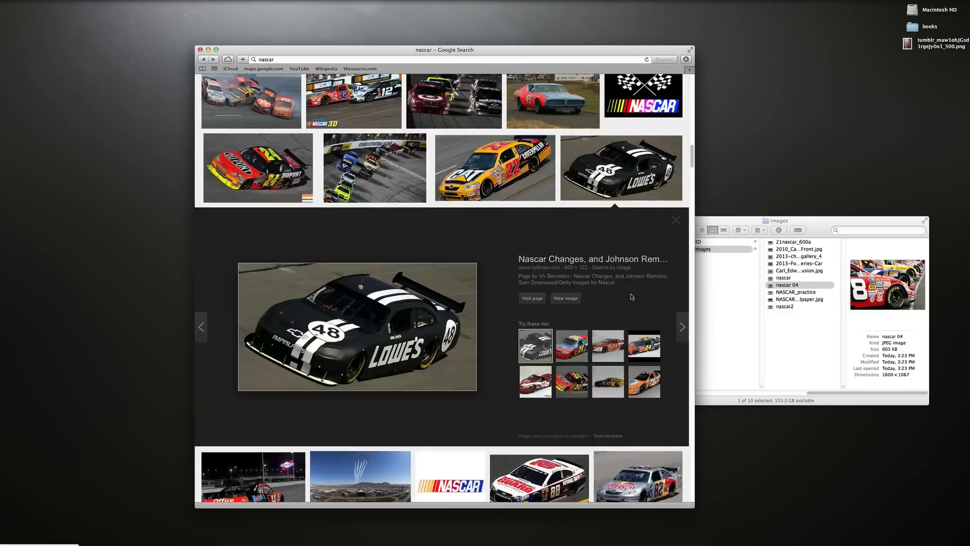
left_click(612, 267)
left_click(281, 278)
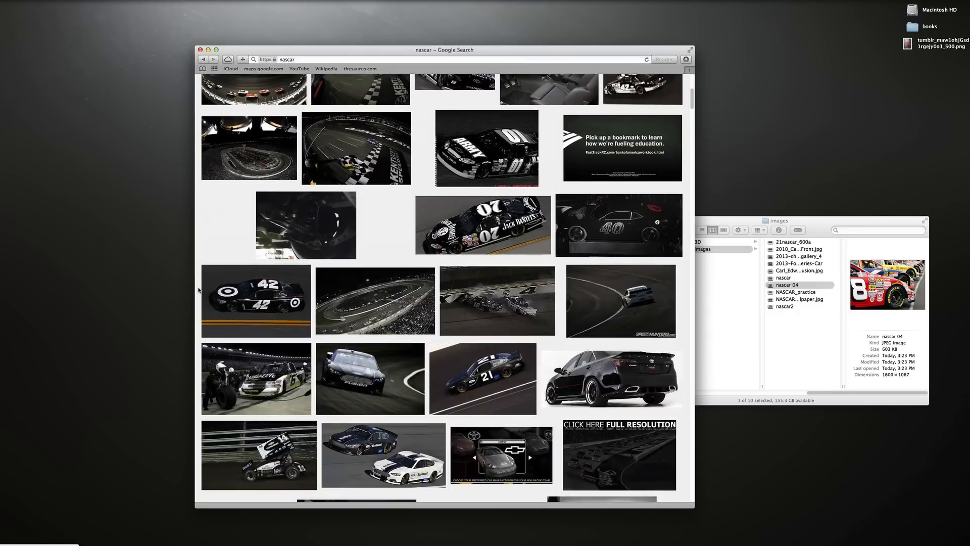
Browse the dark NASCAR image results for car references and preview the Ford Fusion picture in the images folder
scroll(611, 263, "down", 3)
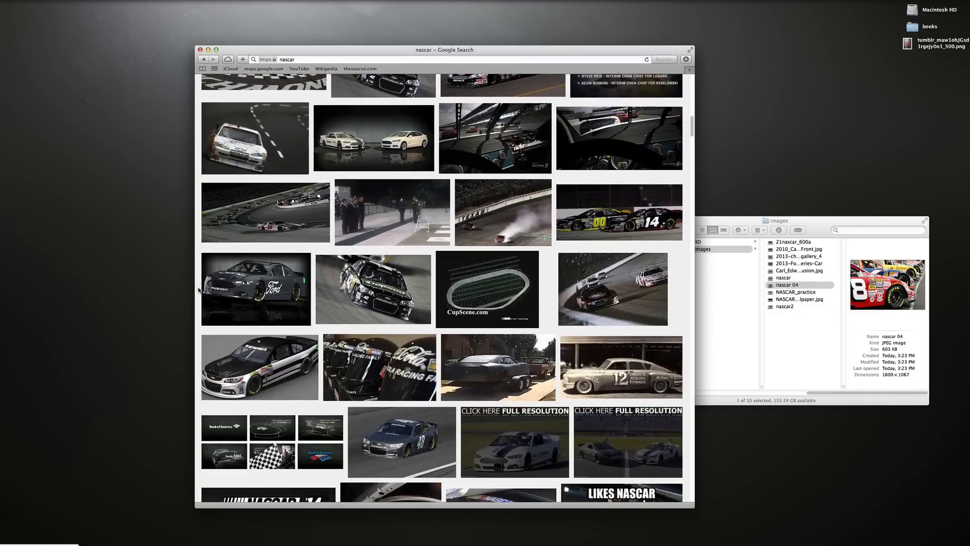
left_click(619, 258)
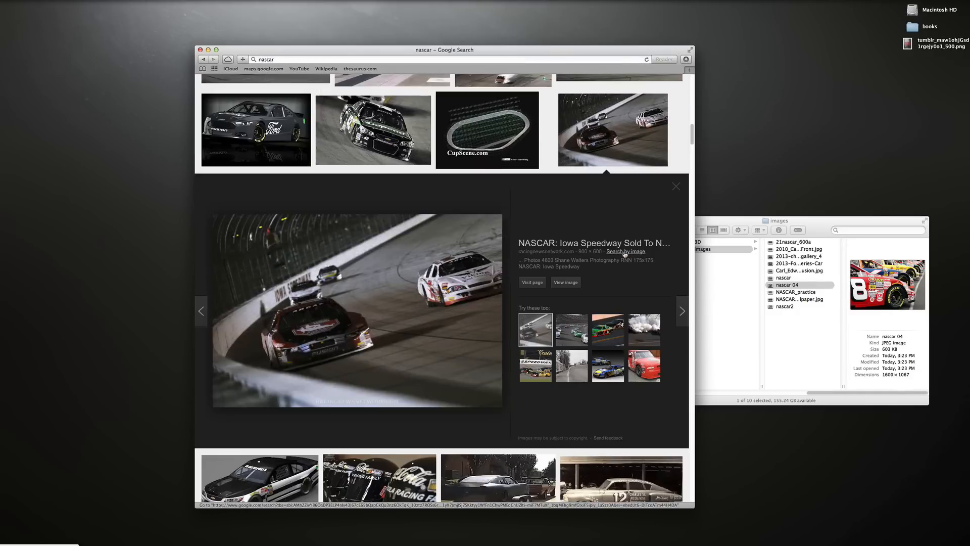
scroll(648, 334, "down", 15)
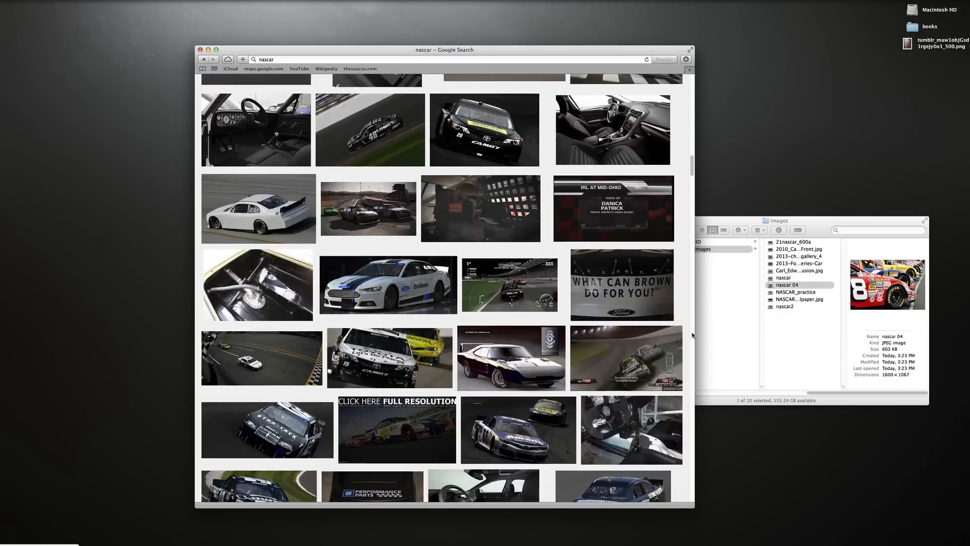
left_click(796, 323)
left_click(683, 418)
scroll(686, 331, "down", 15)
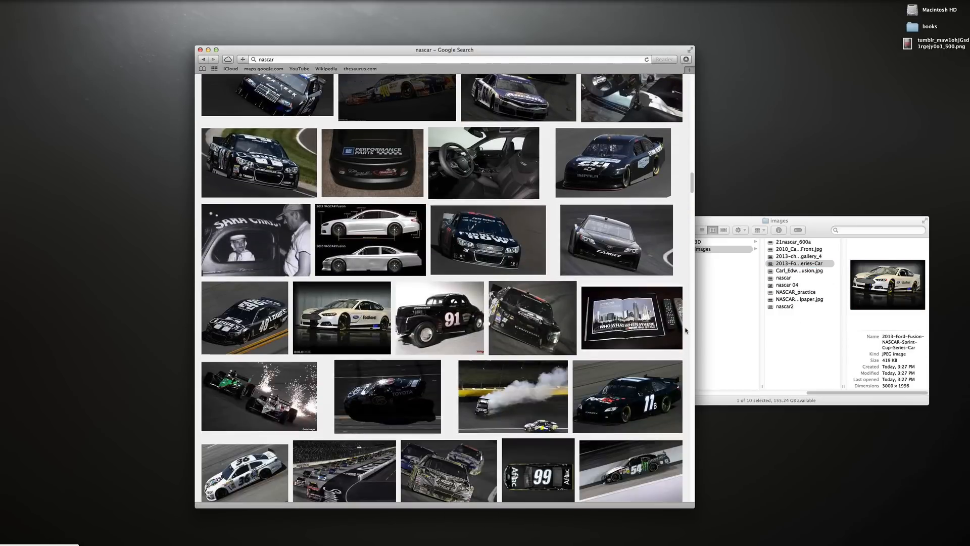
scroll(686, 331, "down", 12)
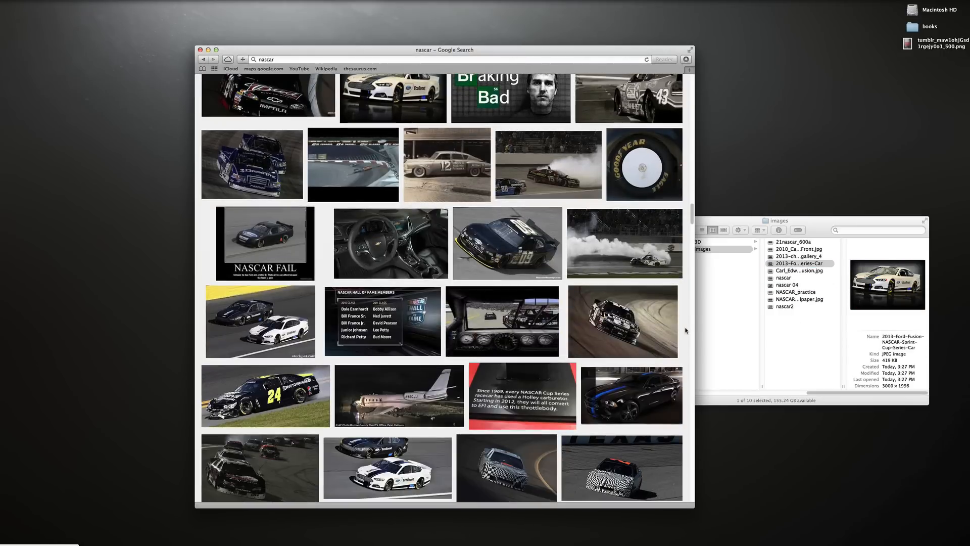
scroll(687, 348, "down", 5)
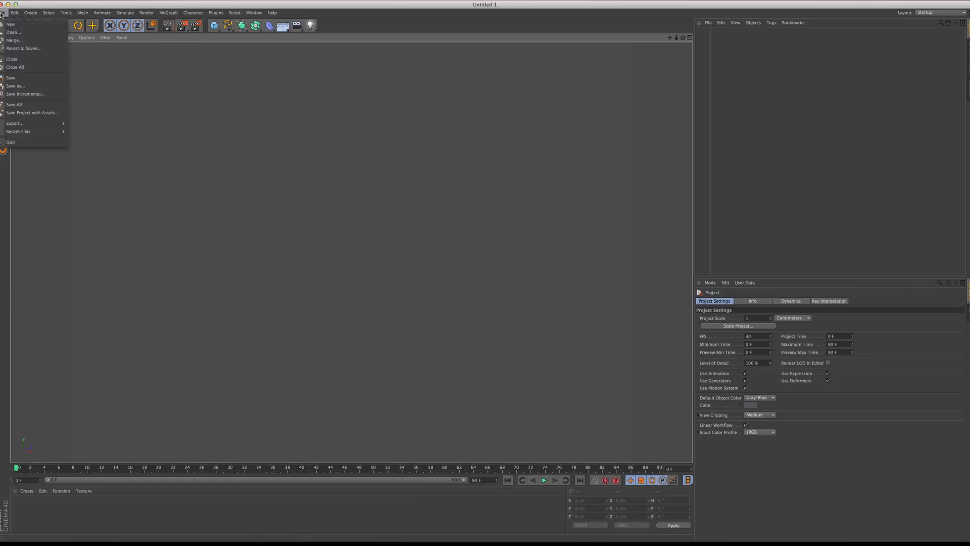
key("super+o")
left_click_drag(766, 339, 585, 332)
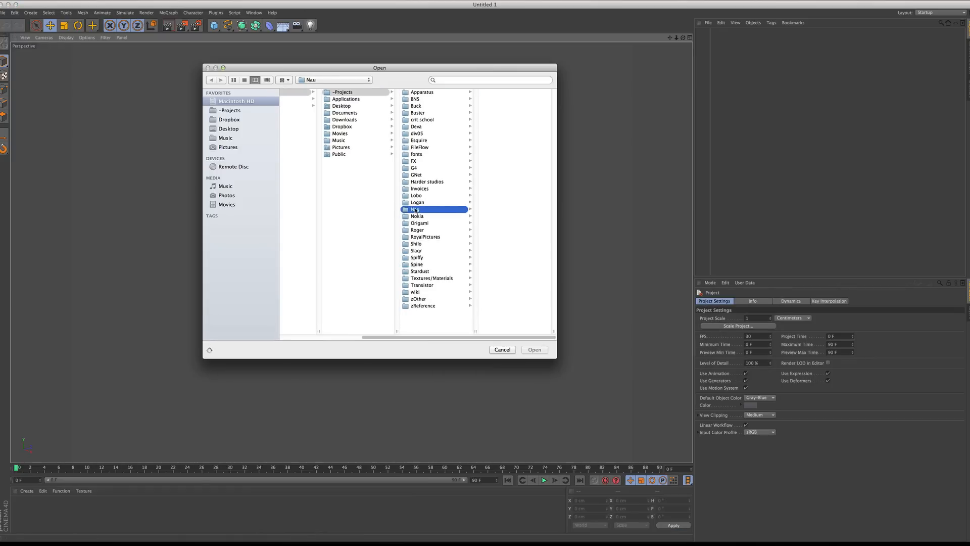
left_click_drag(424, 71, 488, 81)
key("Escape")
Open the DODGE_CHALLENGER_NASCAR_RS.c4d project from its model folder and display its render settings
left_click(268, 536)
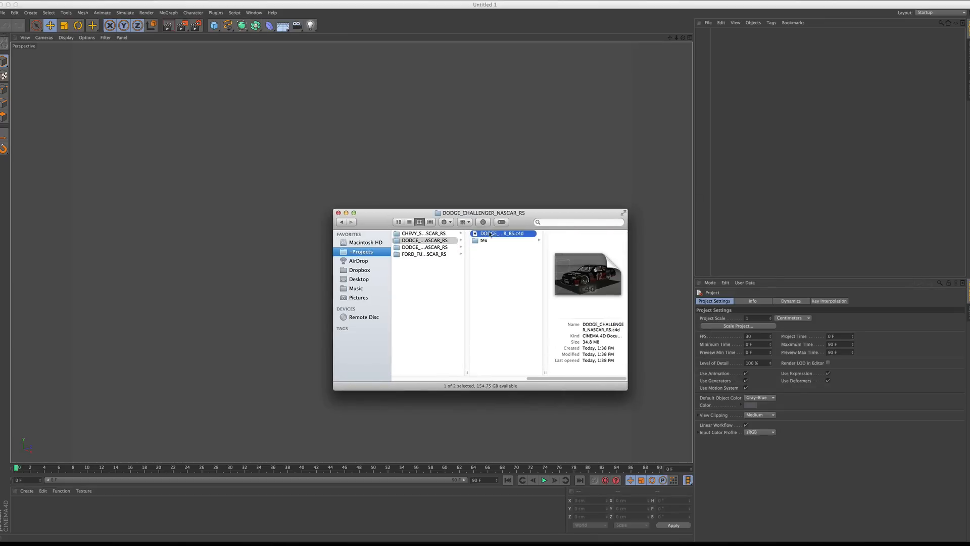
double_click(489, 233)
left_click(196, 25)
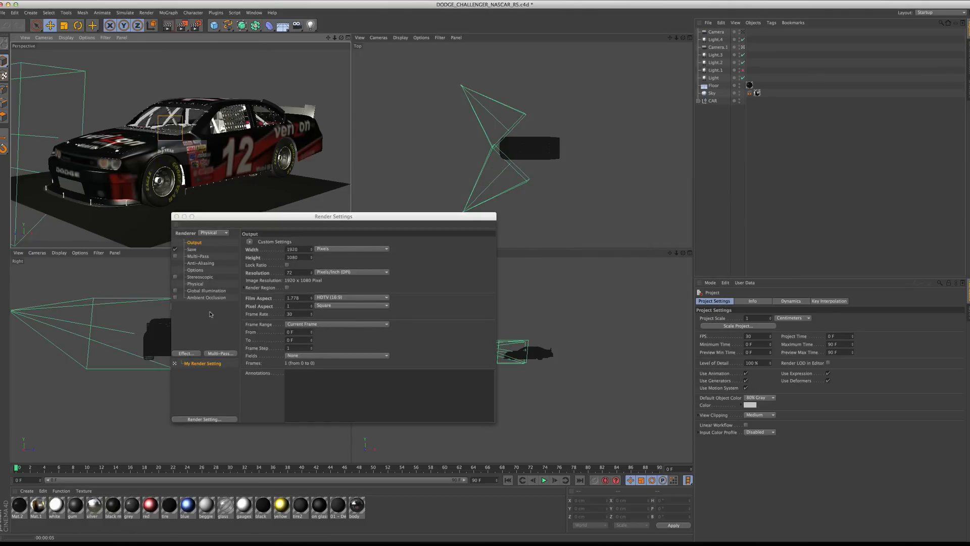
left_click_drag(214, 218, 232, 259)
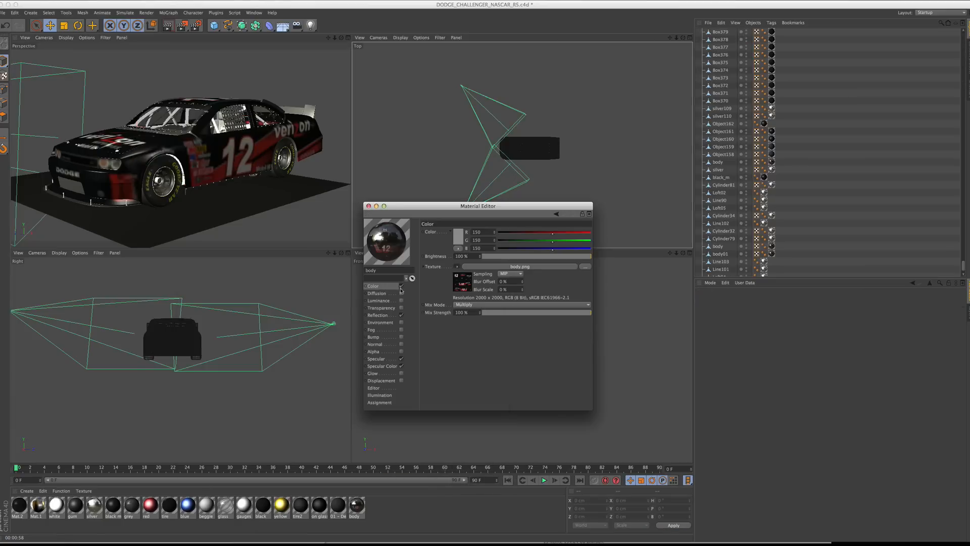
Replace the car body material's texture with body no decal.psd and render the active perspective view
left_click(402, 287)
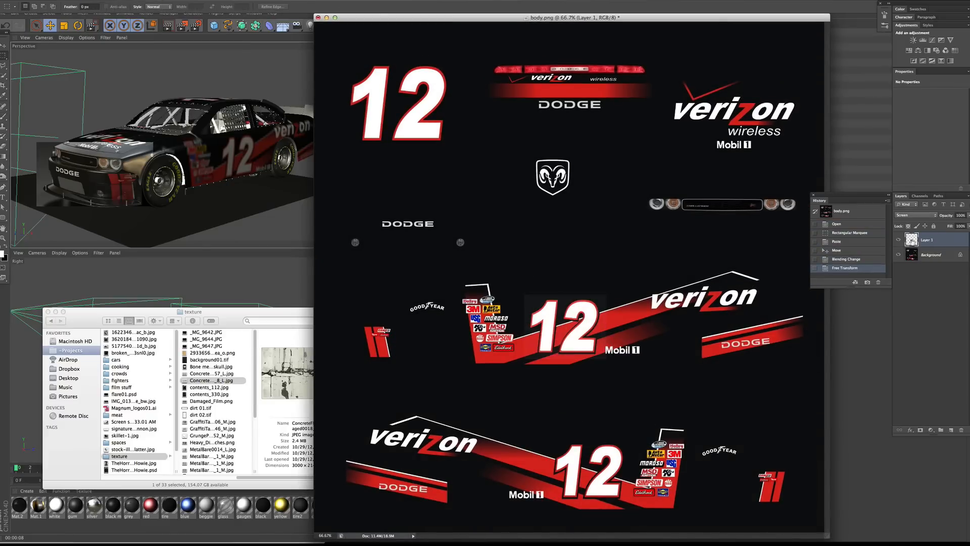
left_click(913, 255)
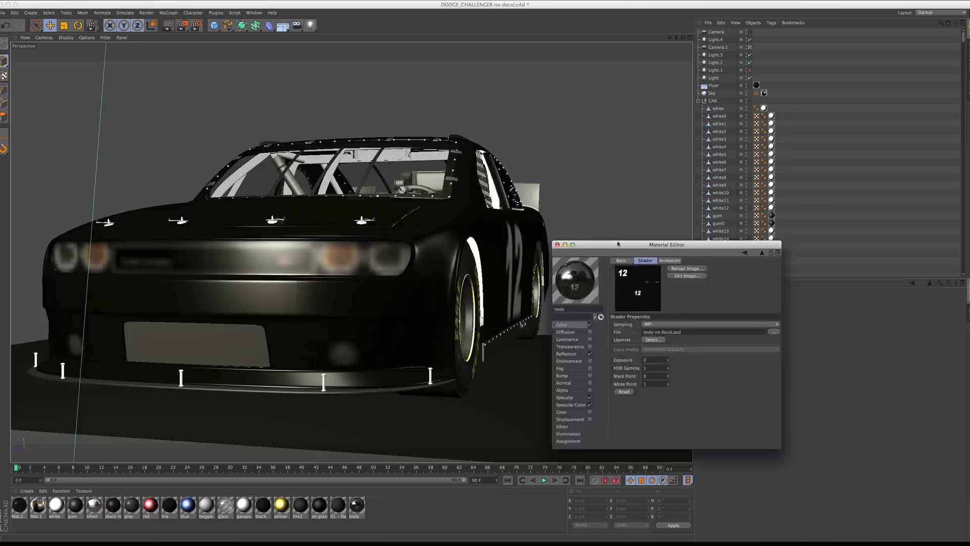
left_click(167, 25)
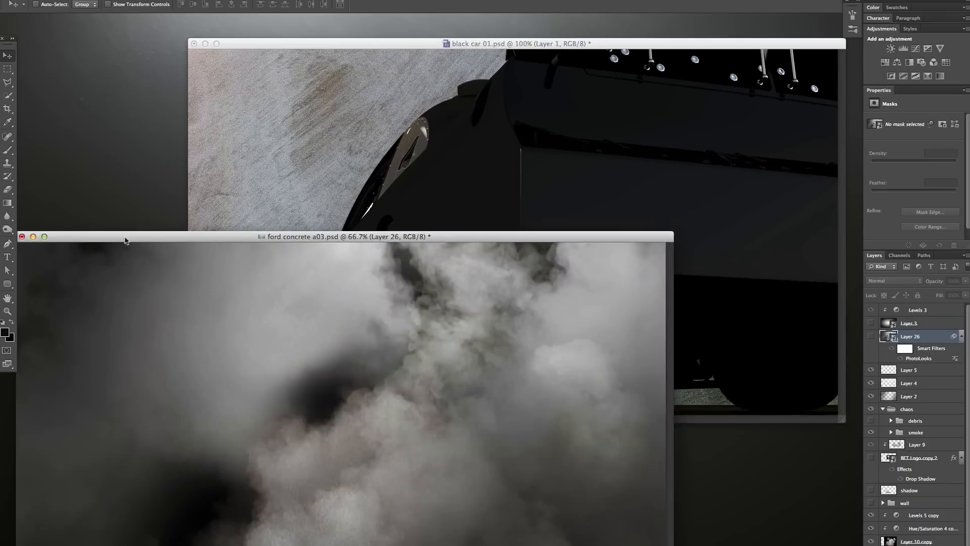
Transform and reposition the Screen-blended smoke on Layer 12 copy around the rear of the black car in Photoshop
left_click(870, 397)
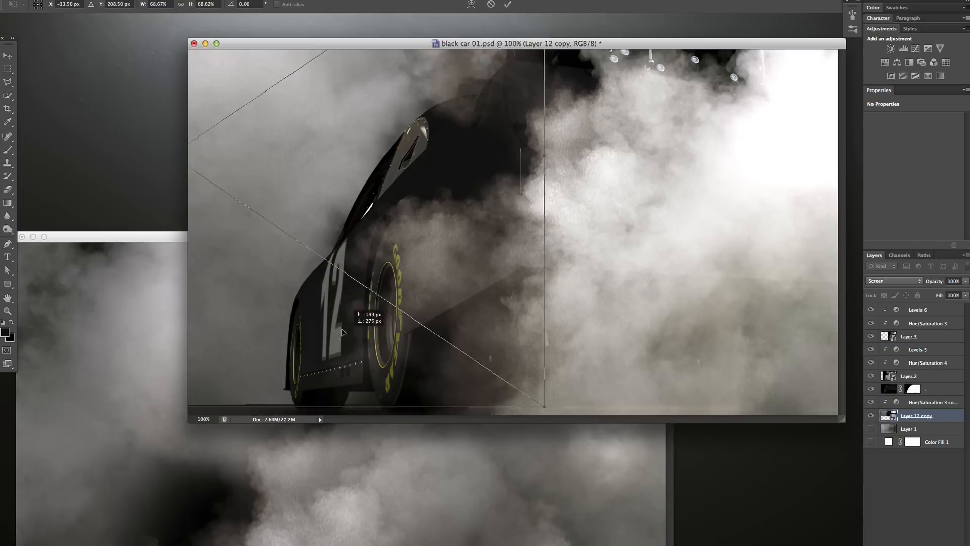
left_click_drag(385, 323, 443, 280)
key("Return")
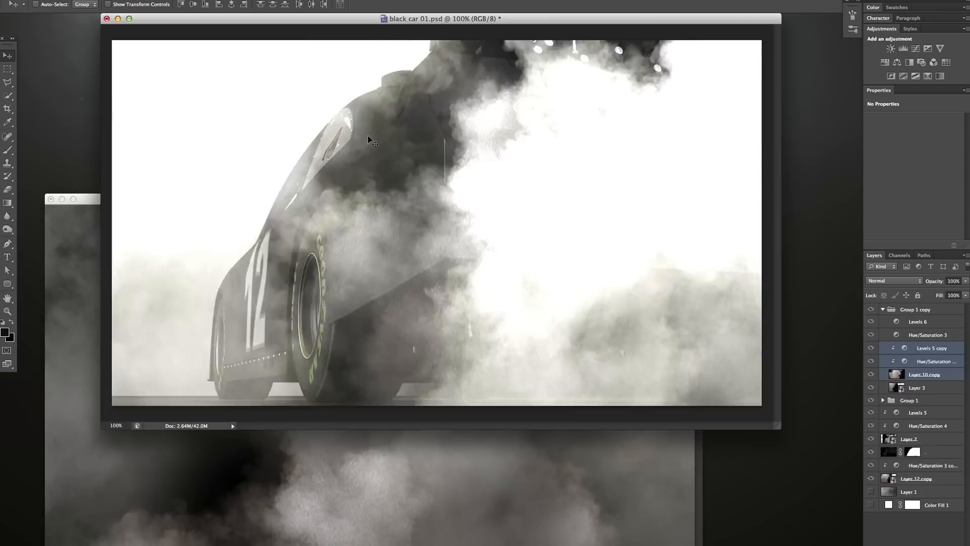
left_click_drag(915, 465, 913, 404)
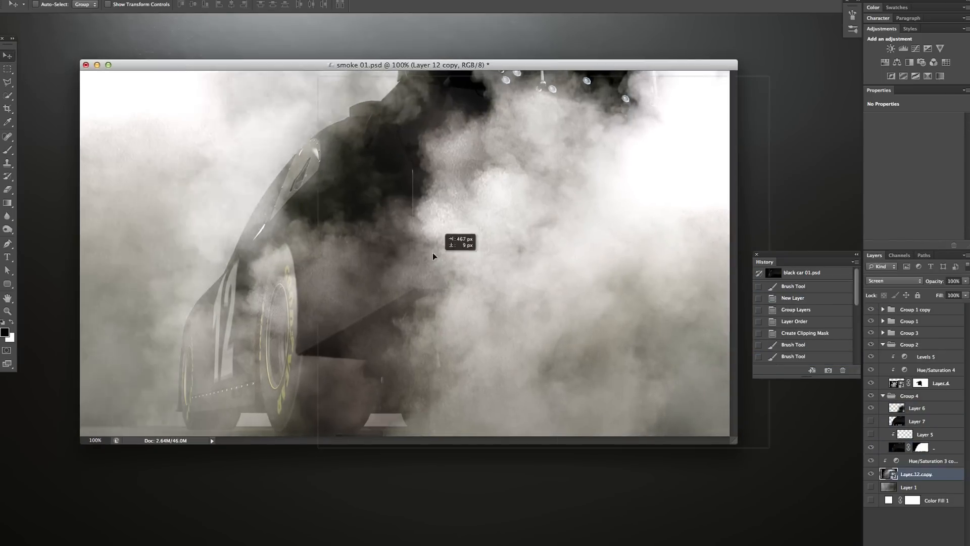
left_click_drag(358, 255, 334, 255)
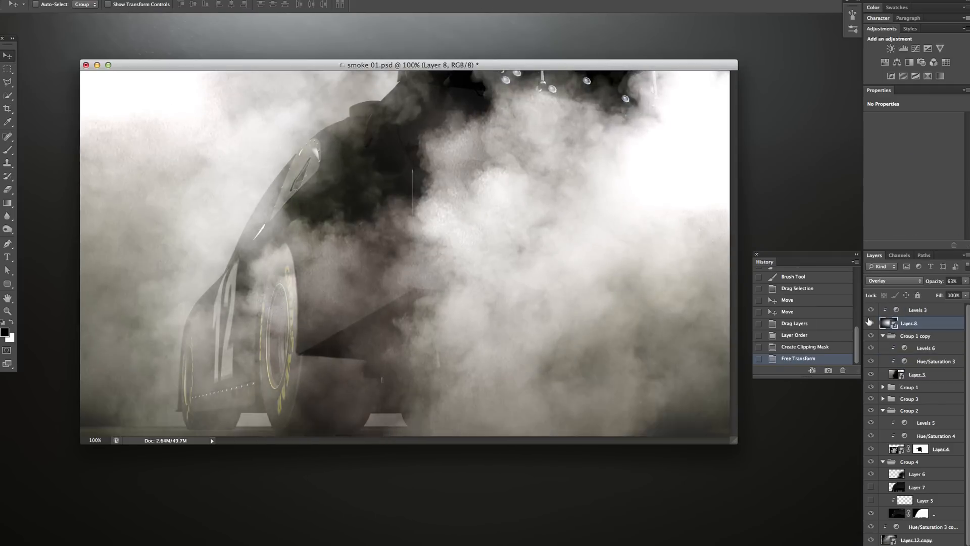
Transform the Overlay-blended Layer 8 and reposition it over the smoke and car in smoke 01.psd
left_click_drag(236, 306, 363, 306)
key("ctrl+t")
key("Return")
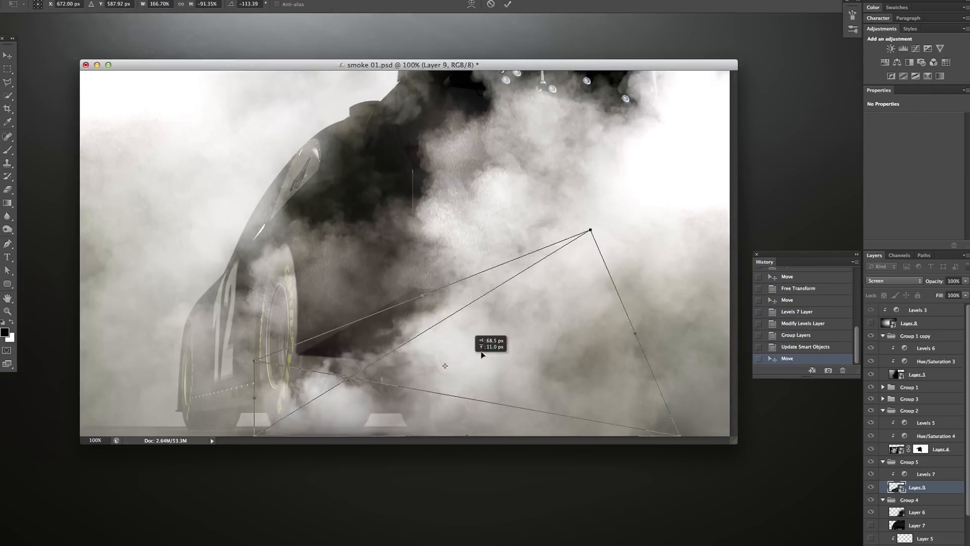
left_click_drag(481, 349, 559, 297)
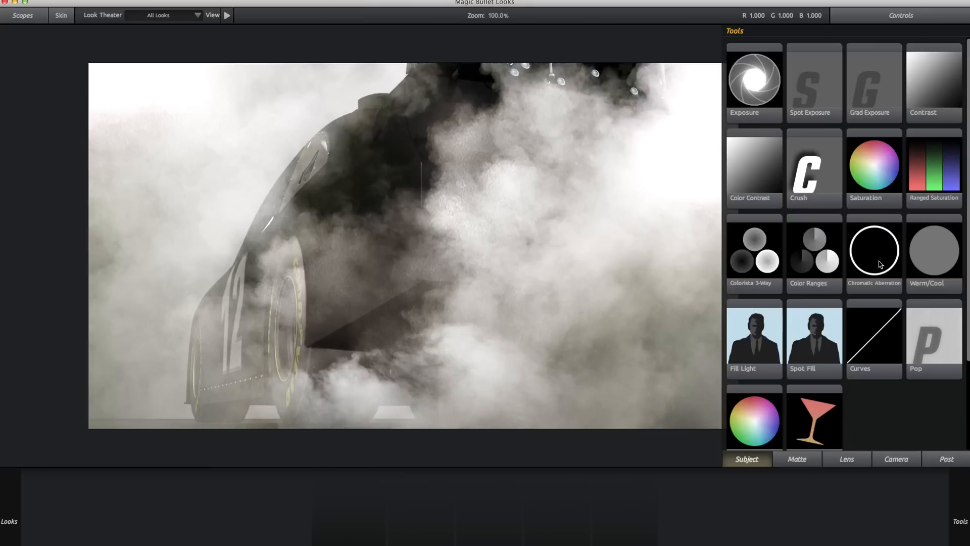
Grade the smoke 01 composition in After Effects using Magic Bullet Looks with Chromatic Aberration, Colorista 3-Way, Edge Softness and Film Grain
left_click(797, 459)
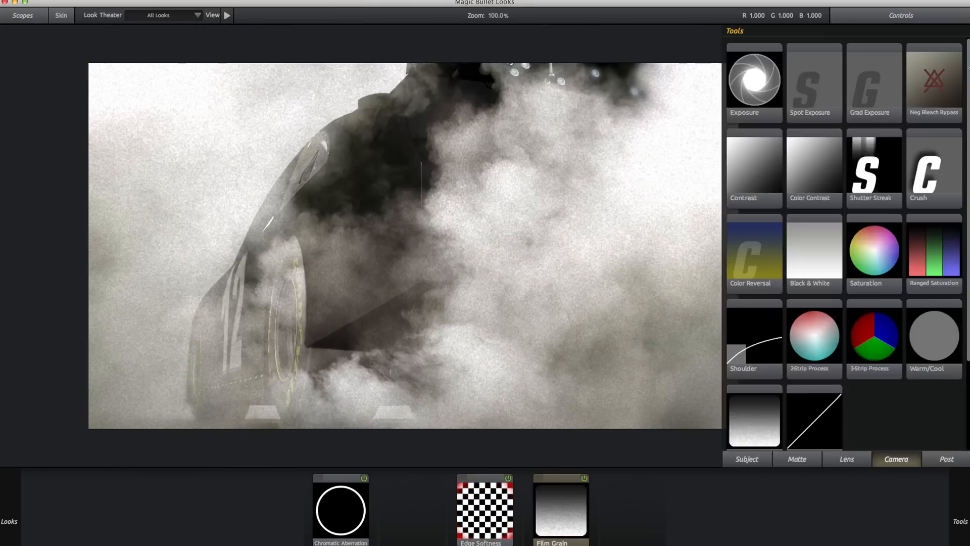
scroll(895, 363, "down", 2)
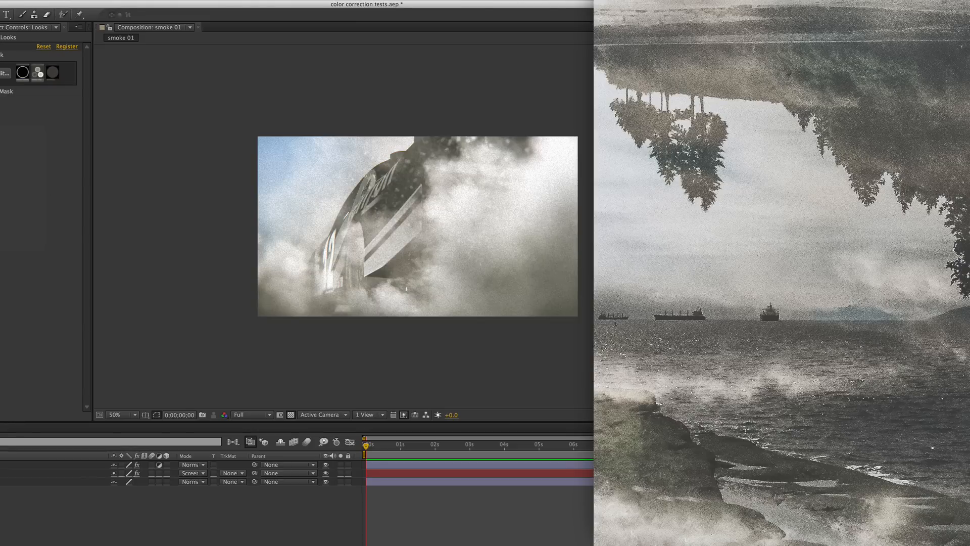
key("period")
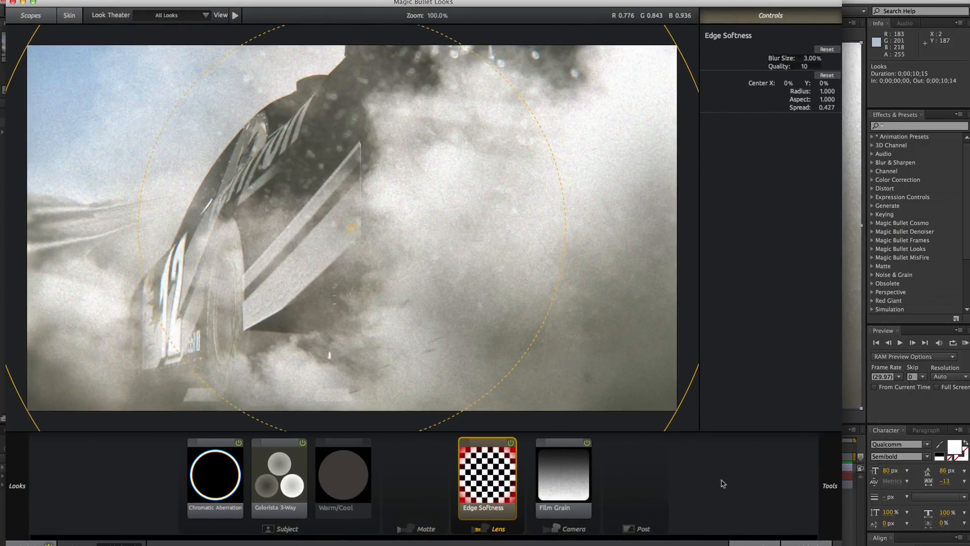
left_click(803, 544)
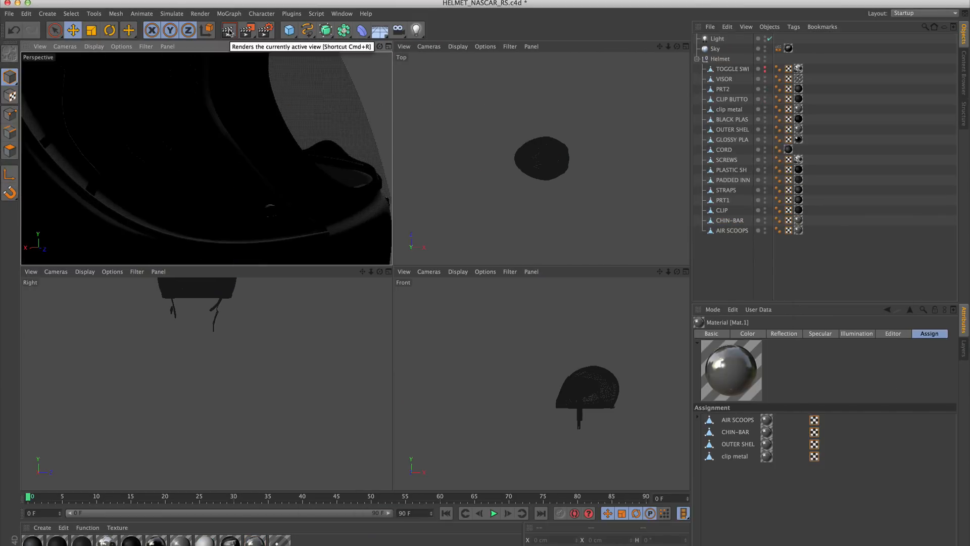
Switch to Cinema 4D and render the active view of the HELMET_NASCAR_RS.c4d scene
left_click(228, 31)
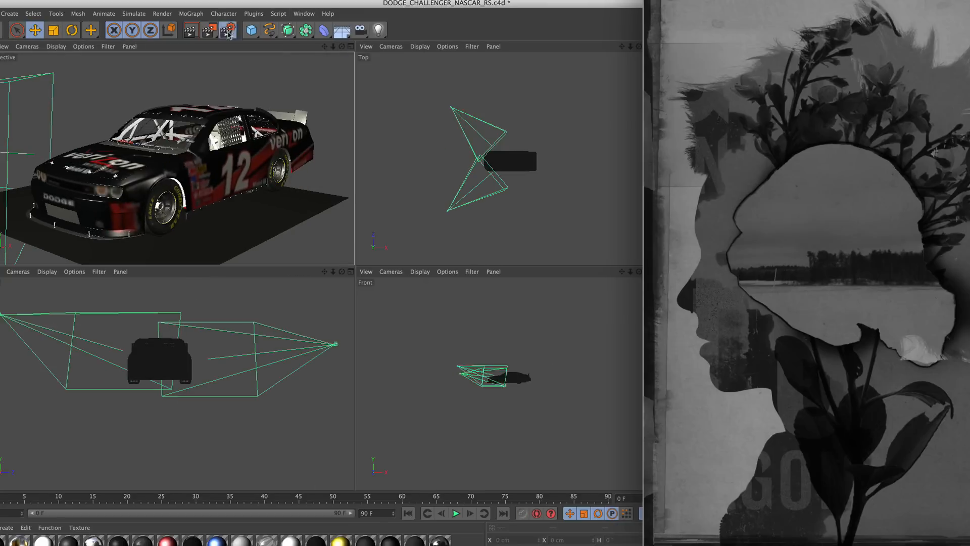
left_click(229, 31)
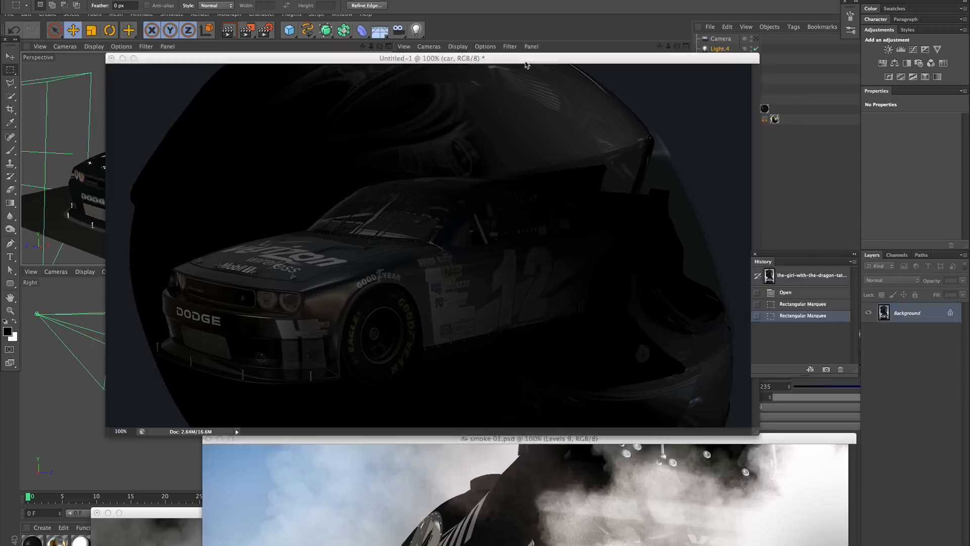
Reposition and blend the smoke inside the helmet behind the Dodge car in the Photoshop double exposure
left_click(128, 3)
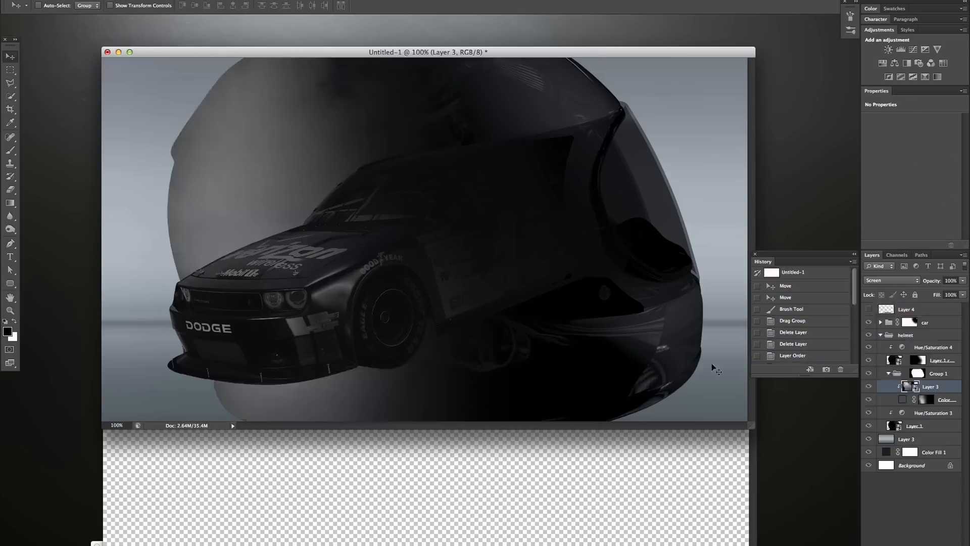
left_click_drag(275, 247, 323, 247)
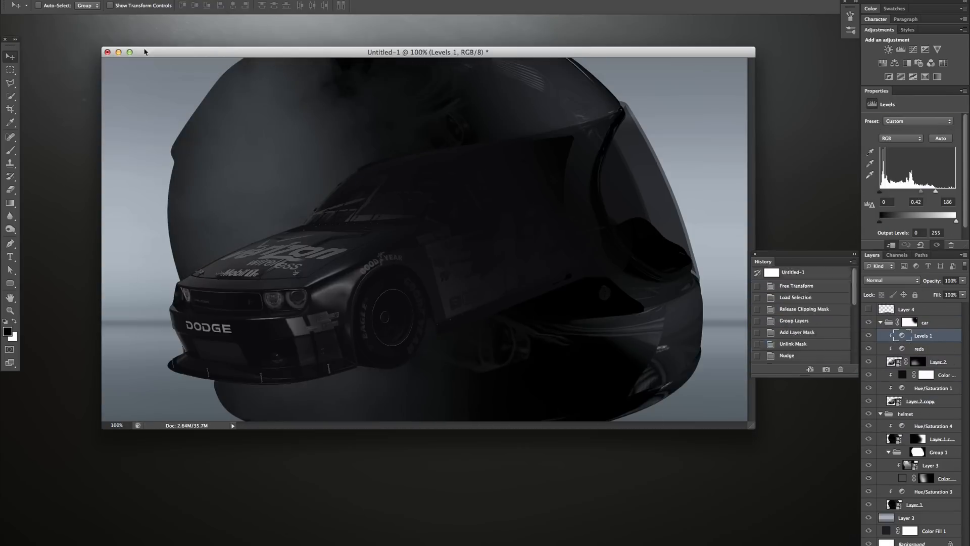
left_click(890, 362, "ctrl")
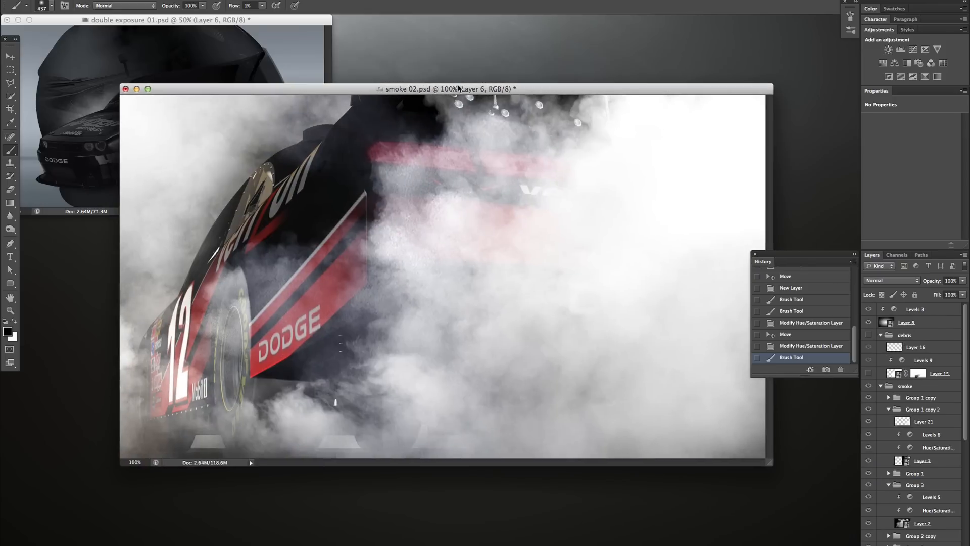
Paint a red glow over the car's tail stripe on a Screen-blended layer in smoke 02.psd
right_click(424, 162)
left_click(7, 332)
left_click_drag(371, 149, 504, 167)
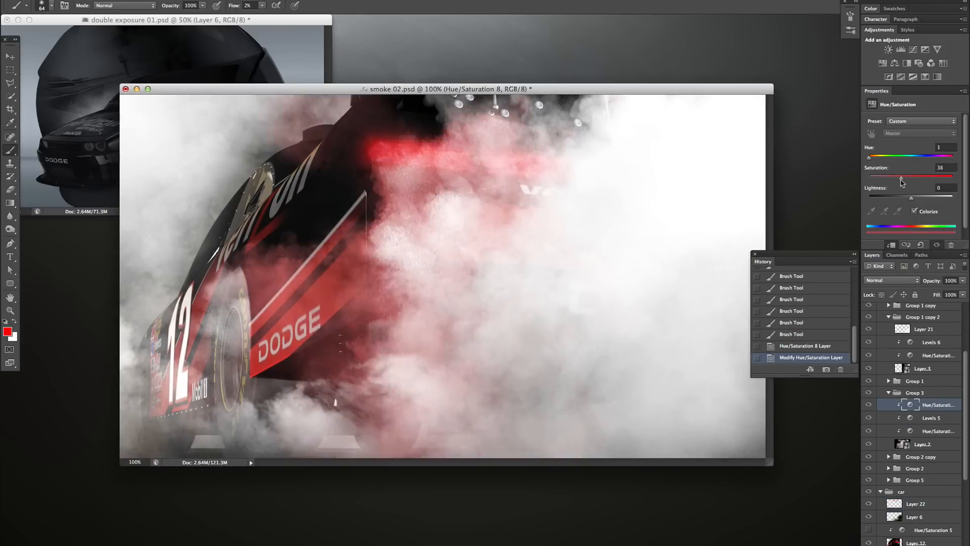
Spread the red glow into the smoke with a masked Hue/Saturation adjustment and refine Layer 11 beneath the car
right_click(319, 275)
mouse_move(297, 186)
left_mouse_down()
mouse_move(246, 343)
mouse_move(556, 375)
left_mouse_up()
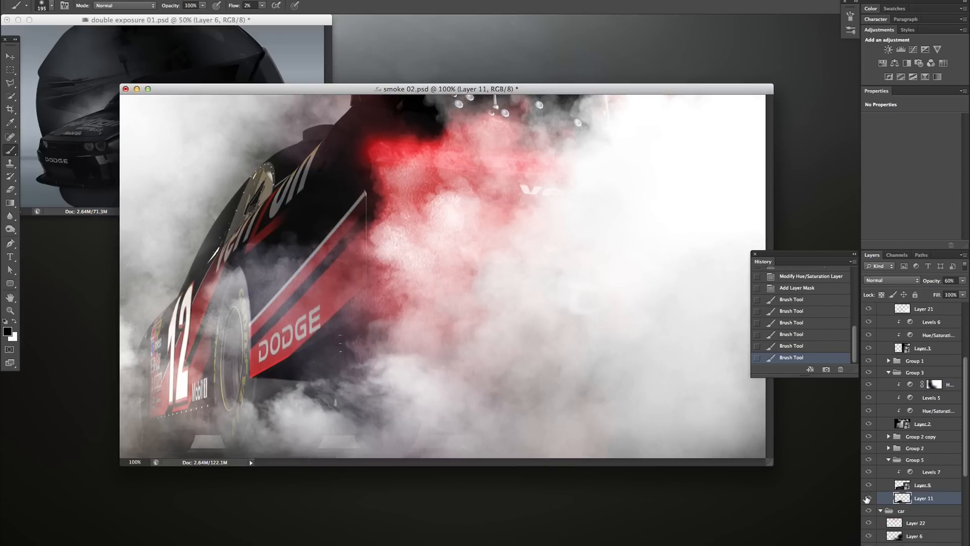
right_click(260, 363)
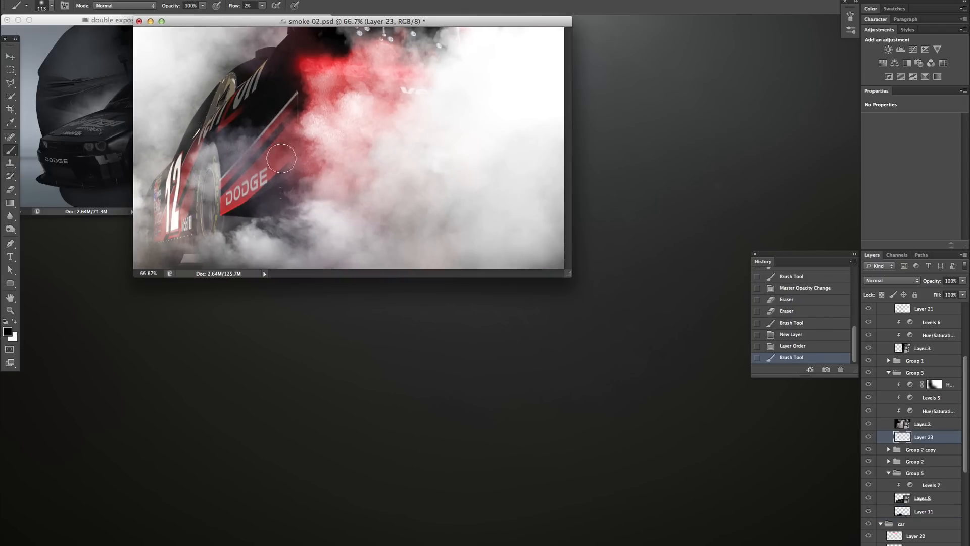
left_click(934, 384, "shift")
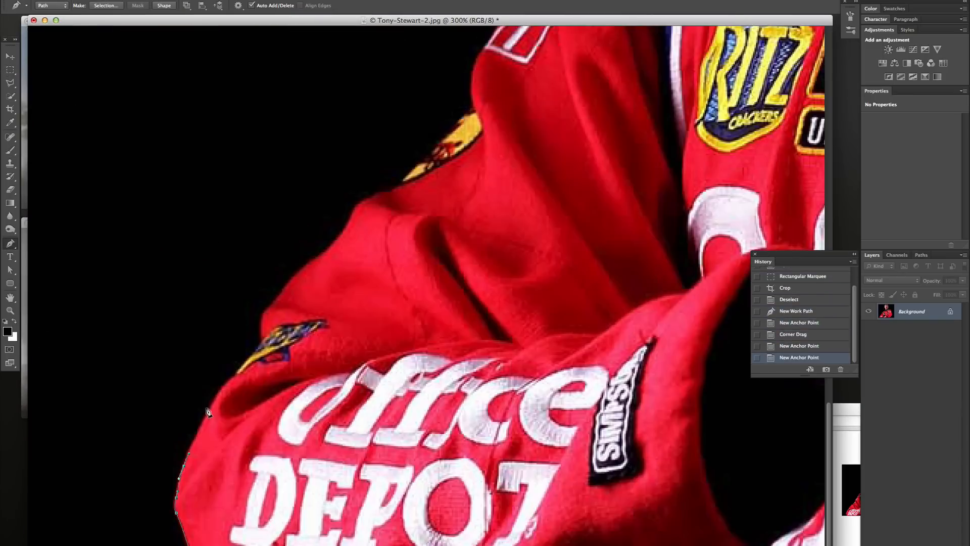
Trace the edge of the driver's red sleeve and shoulder with a Pen tool path in the driver photo
left_click(255, 371, "alt")
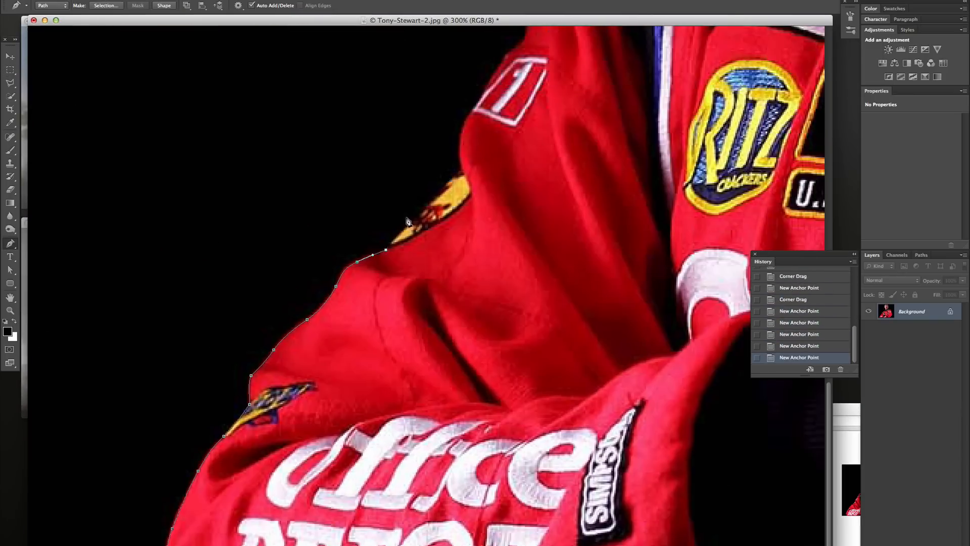
left_click(460, 174)
left_click_drag(475, 151, 402, 320)
left_click(453, 180)
left_click_drag(453, 180, 115, 407)
left_click(487, 446)
left_click_drag(534, 399, 522, 366)
Continue the Pen tool path up around the driver's head, following the outline of the hair
left_click(486, 243)
scroll(486, 243, "up", 5)
left_click(488, 267)
left_click(473, 277)
left_click_drag(434, 261, 415, 235)
left_click(409, 220)
scroll(402, 190, "up", 10)
left_click_drag(416, 297, 415, 286)
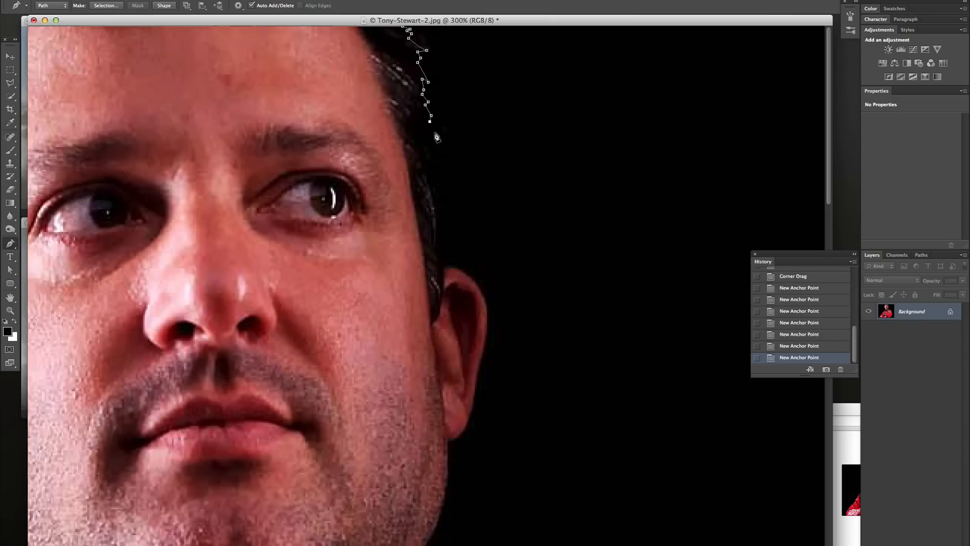
Extend the Pen tool path from the driver's ear and neck across the black collar and along the shoulder edge of the suit
left_click(469, 414)
left_click(454, 438)
left_click_drag(444, 416, 458, 423)
left_click(540, 438)
left_click_drag(365, 258, 386, 262)
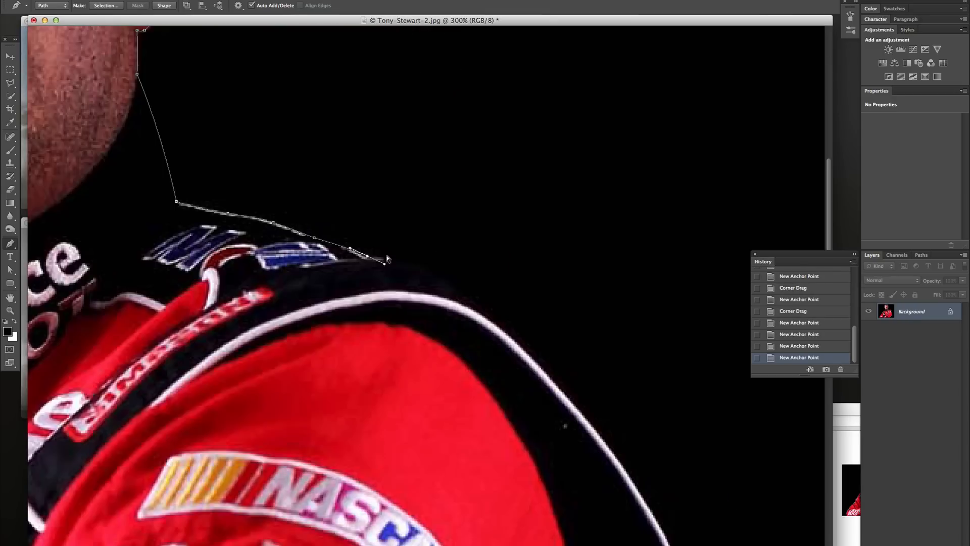
left_click_drag(501, 307, 560, 353)
left_click_drag(682, 347, 678, 388)
key("super+minus")
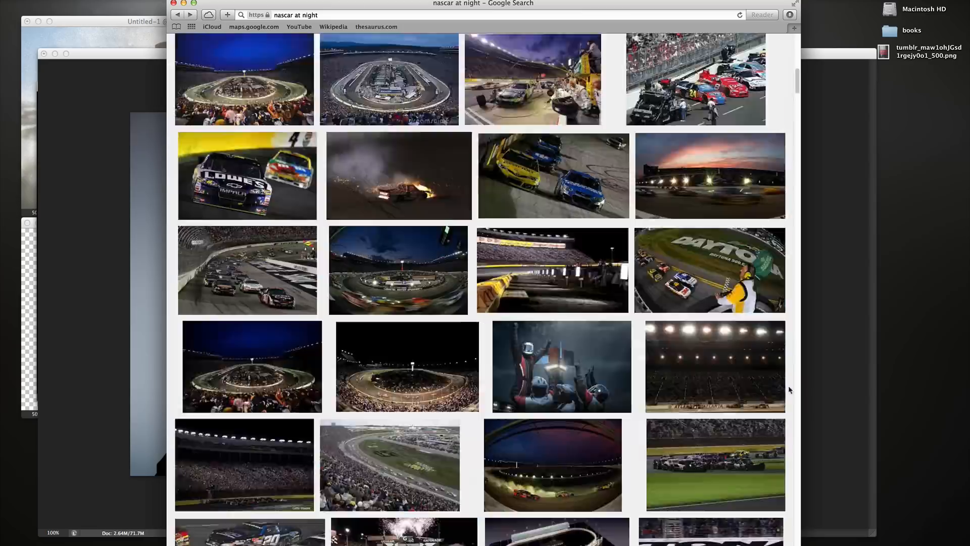
Browse the "nascar at night" image results and pick a night stadium photo for the background
scroll(480, 303, "down", 10)
left_click(407, 101)
scroll(780, 173, "down", 10)
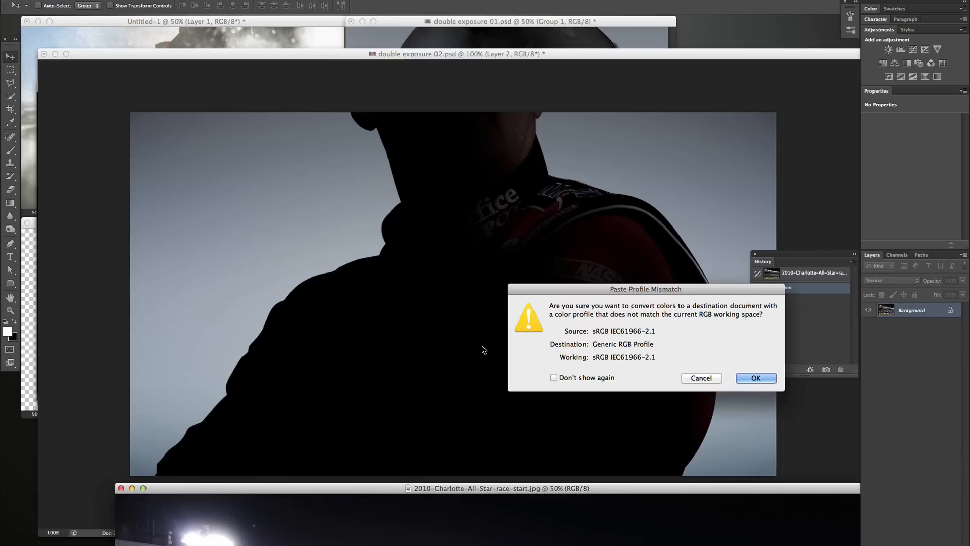
left_click(766, 378)
Place the night stadium photo behind the driver in double exposure 02.psd and scale it to 45.91%
left_click_drag(521, 405, 559, 153)
key("super+t")
left_click_drag(190, 6, 165, 6)
left_click_drag(622, 327, 540, 197)
left_click_drag(77, 111, 83, 152)
left_click_drag(260, 293, 252, 239)
left_click_drag(776, 99, 803, 82)
left_click_drag(682, 192, 702, 211)
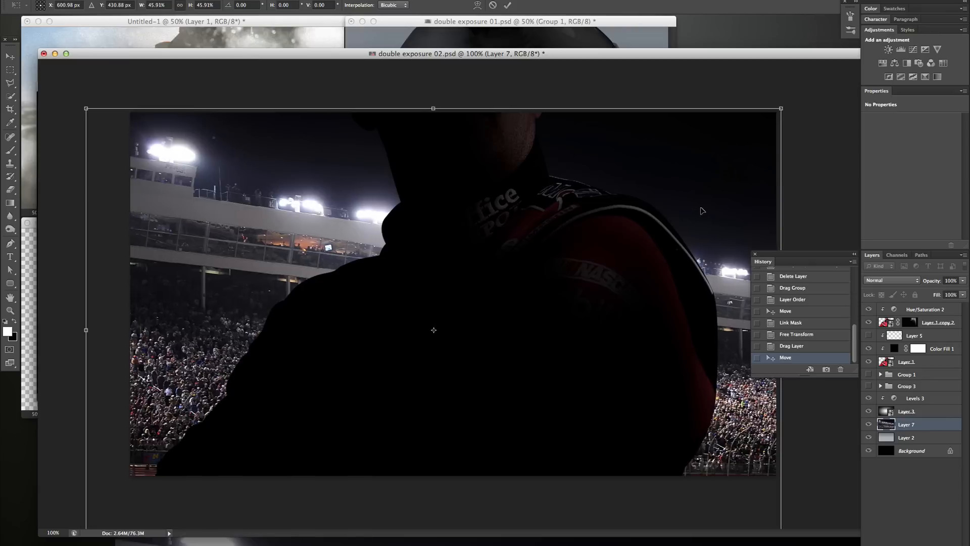
key("Return")
Desaturate the stadium layer with a clipped Hue/Saturation adjustment at saturation -67, and paint a mask on that adjustment
left_click(895, 63)
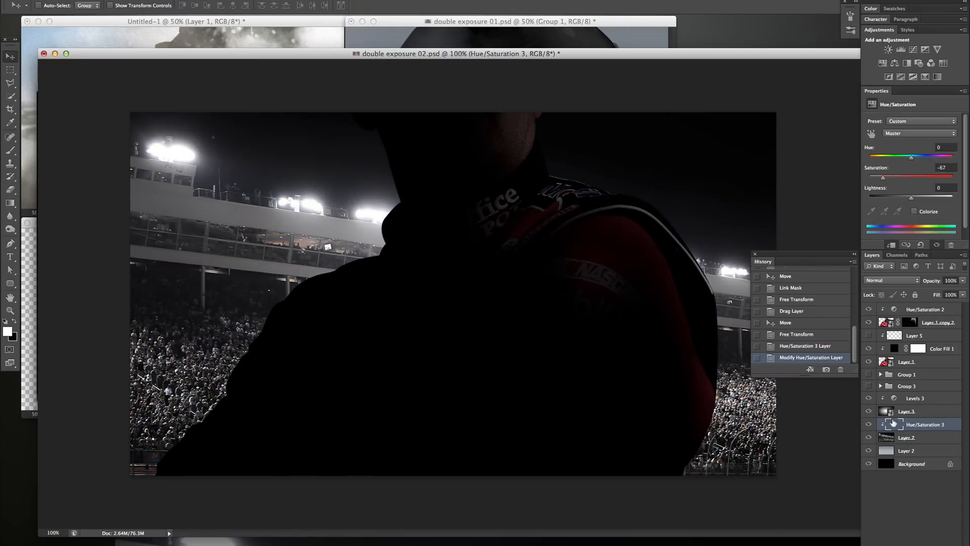
left_click(901, 544)
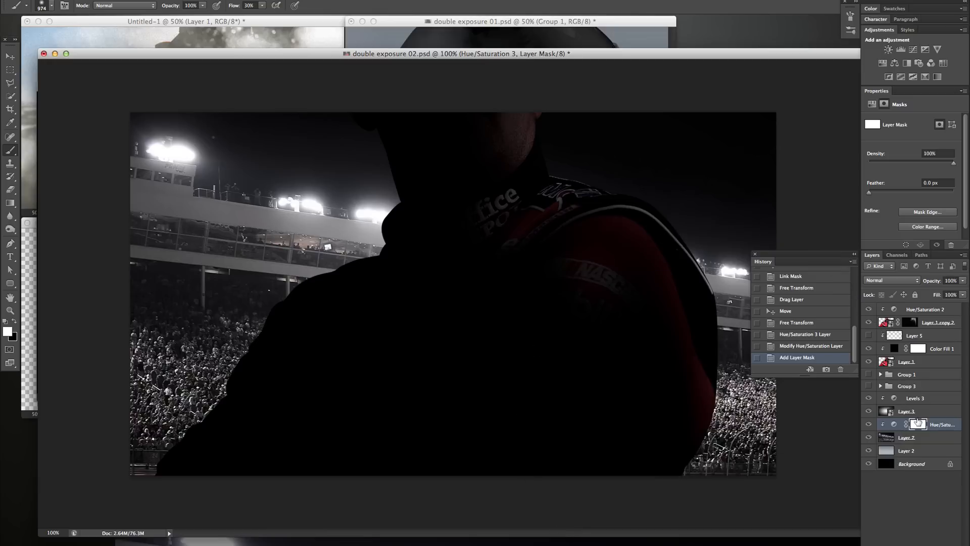
left_click_drag(631, 492, 748, 511)
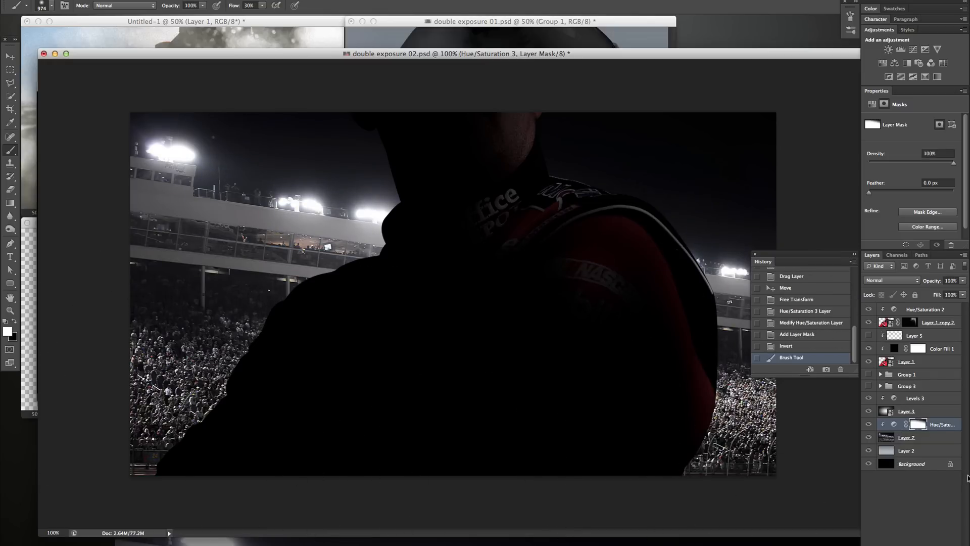
left_click(869, 438)
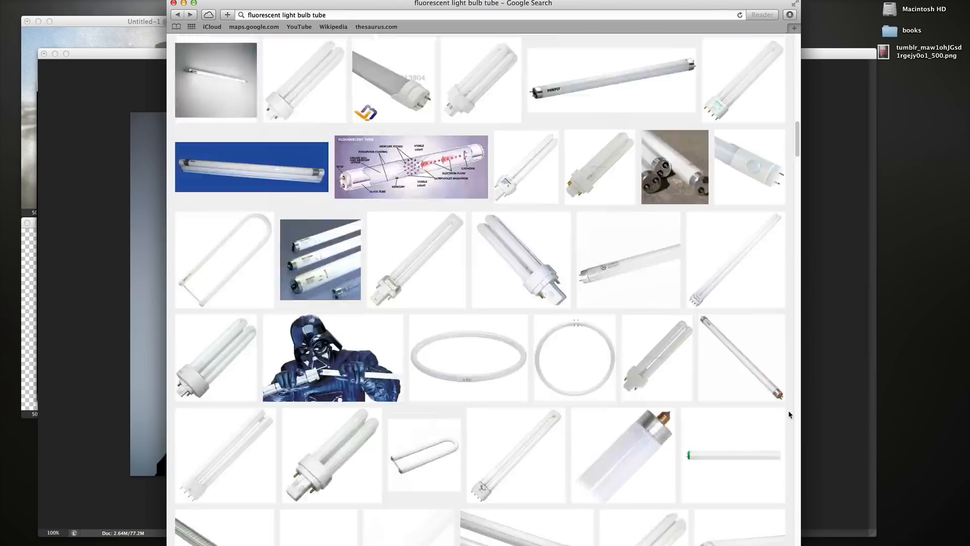
Browse the image results for fluorescent light bulb tubes
scroll(791, 419, "down", 20)
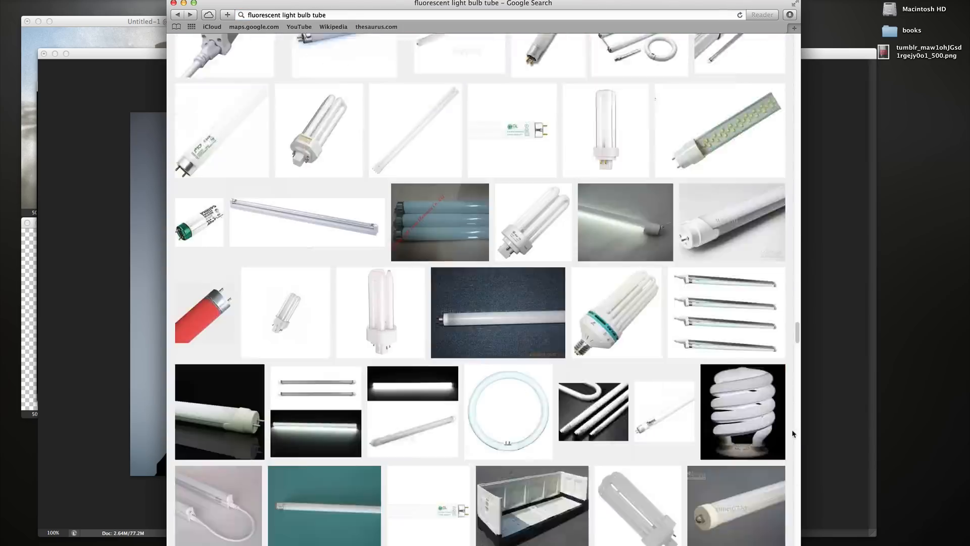
scroll(799, 437, "down", 10)
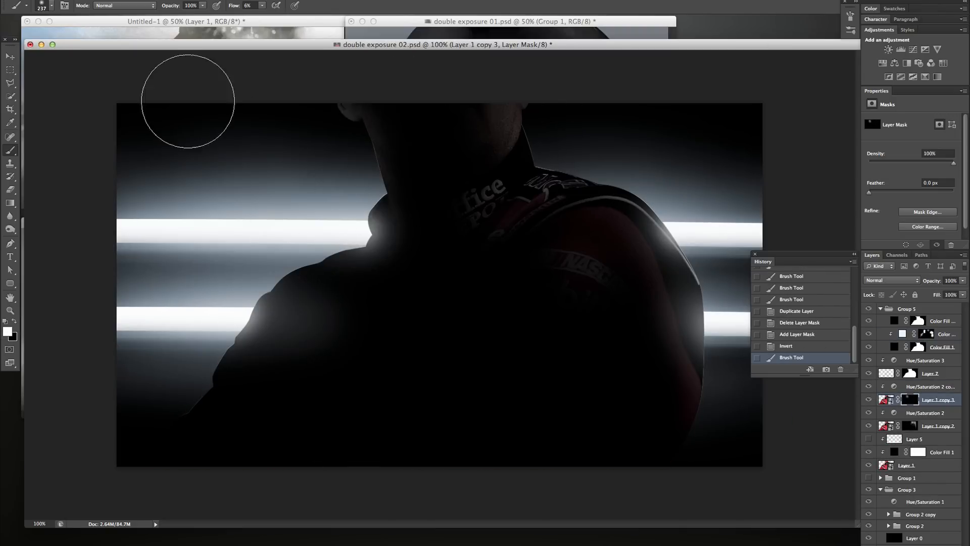
left_click(894, 321)
key("super+Left")
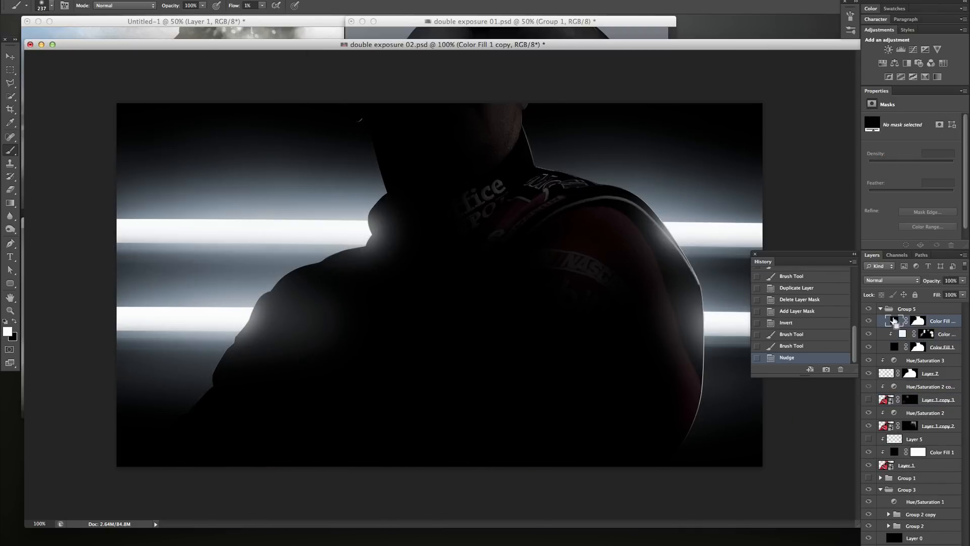
left_click(796, 346)
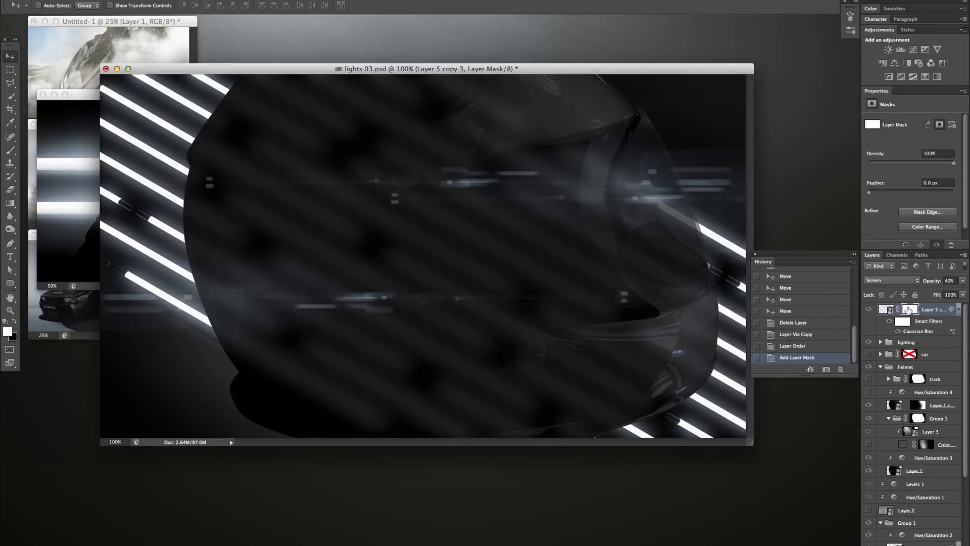
Invert the blurred light layer's mask and paint the tube glow onto the helmet's edge in lights 03.psd
key("super+i")
key("b")
left_click_drag(244, 96, 188, 227)
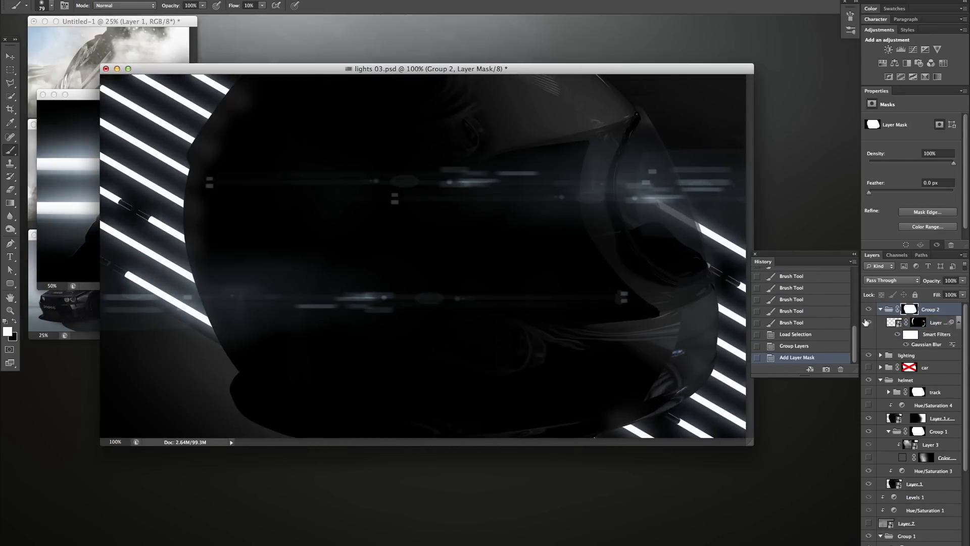
left_click(528, 378)
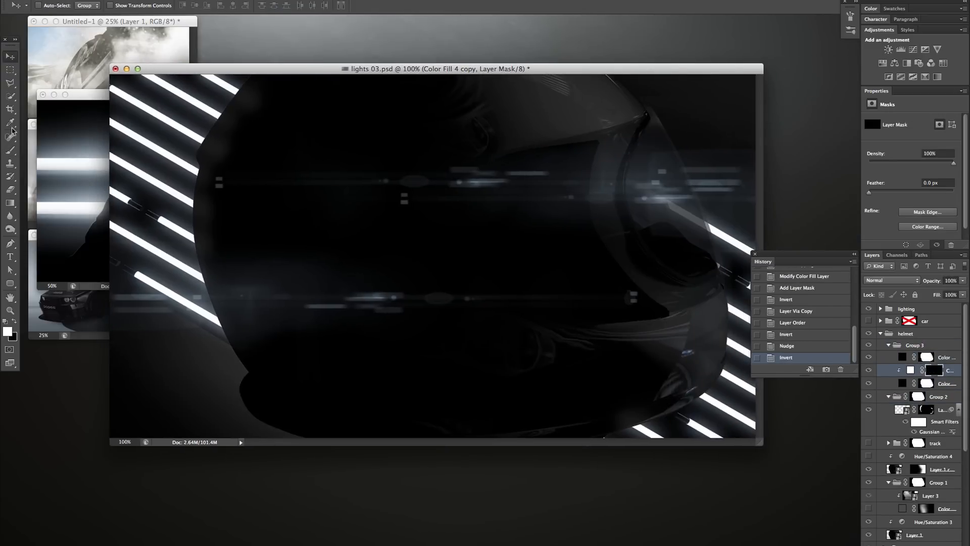
right_click(245, 395)
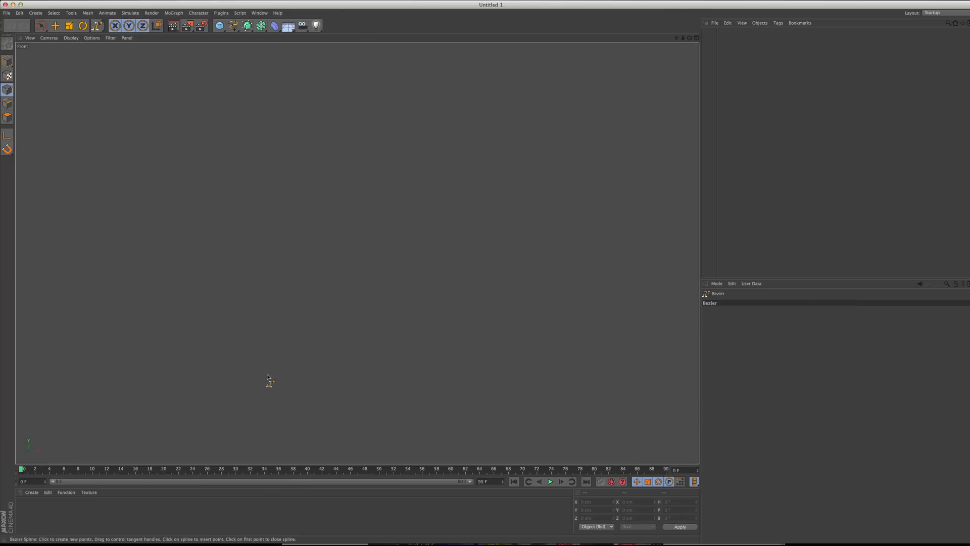
In Cinema 4D, turn the curved rail spline into a thin outlined profile and select its end points
left_click(268, 374)
left_click(41, 25)
key("ctrl+a")
left_click(71, 13)
left_click(166, 101)
left_click_drag(313, 229, 323, 229)
left_click(55, 25)
left_click(258, 374)
left_click(367, 78)
left_click(367, 87, "shift")
left_click(87, 13)
mouse_move(91, 63)
left_click(141, 197)
key("super+z")
left_click(55, 26)
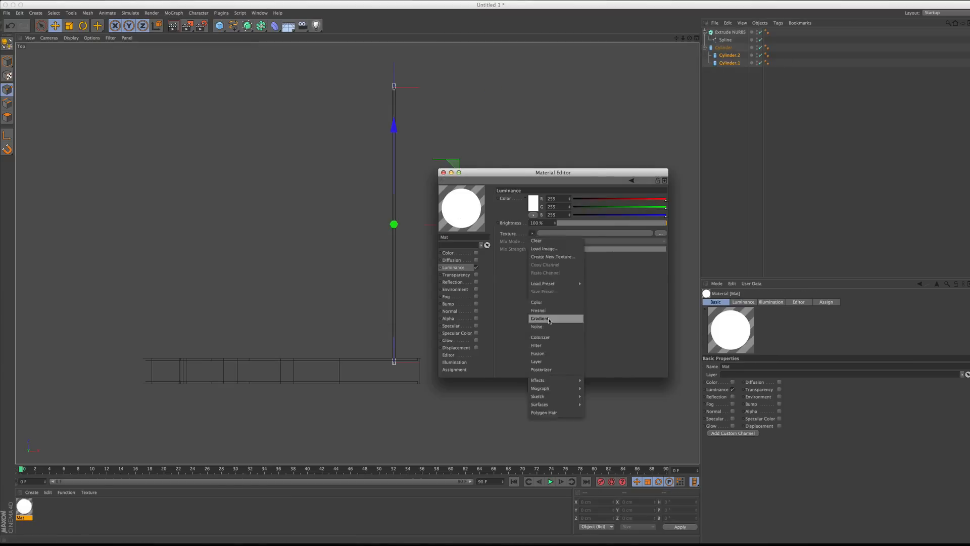
Group the cylinder instances and clone them with a linear Cloner, setting a step offset of 0 and 224 cm
left_click(550, 321)
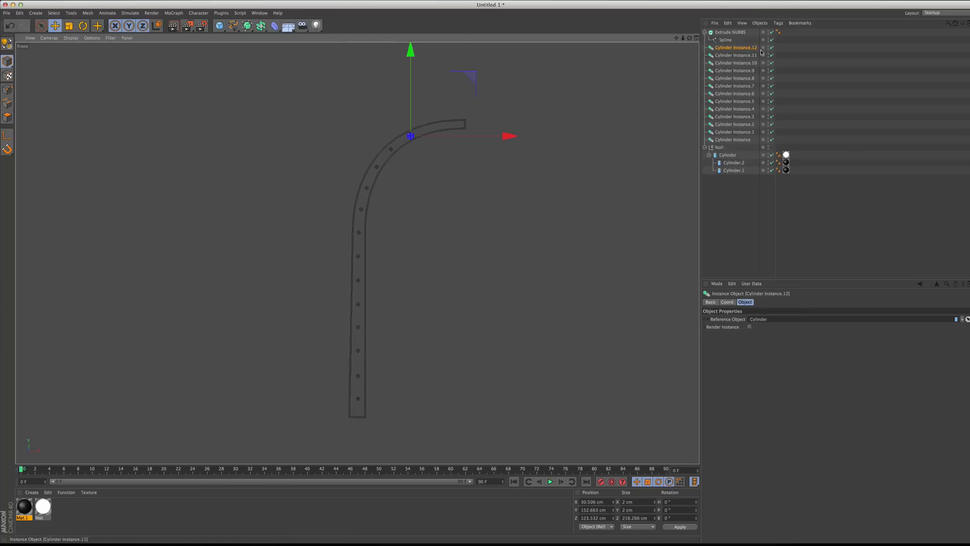
middle_click(522, 70)
key("alt+g")
left_click(173, 13)
left_click(180, 73, "alt")
double_click(726, 396)
type("0")
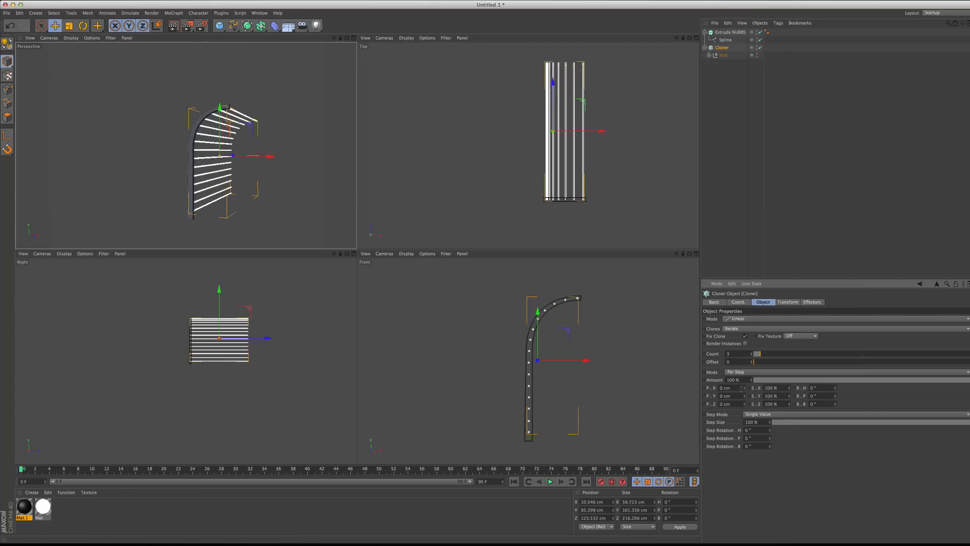
type("224")
Move the Extrude NURBS rail into the cloned null and adjust the Cloner's Z spacing to 218 cm
left_click(708, 56)
left_click_drag(727, 178, 733, 228)
left_click_drag(730, 32, 723, 55)
left_click(722, 33)
left_click_drag(744, 404, 744, 407)
left_click(744, 64)
left_click(741, 171, "shift")
left_click(721, 33)
Raise the Cloner count to 16 and curve the row with a small negative heading rotation per step
left_click_drag(252, 177, 192, 172)
left_click_drag(759, 353, 788, 354)
middle_click(252, 152)
left_click_drag(744, 388, 744, 386)
left_click(835, 389)
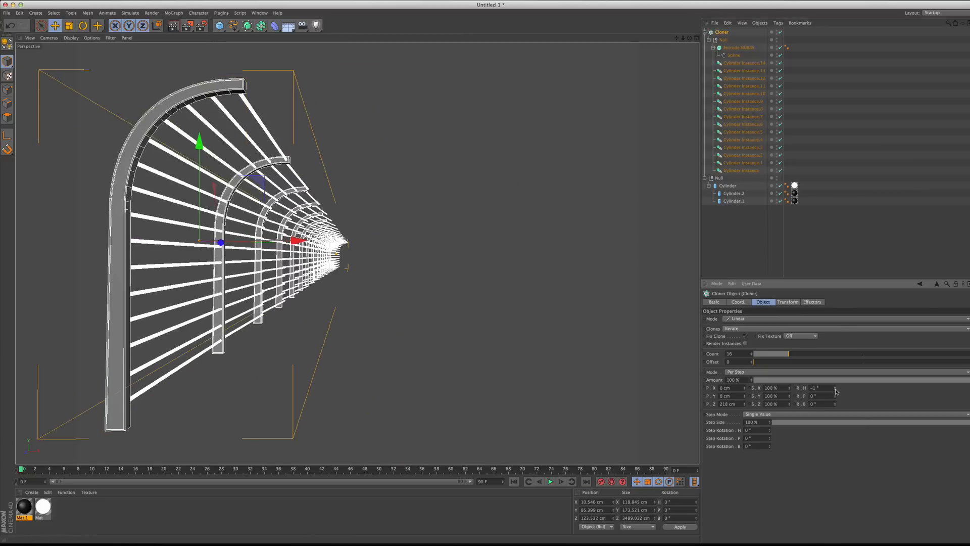
left_click(835, 389)
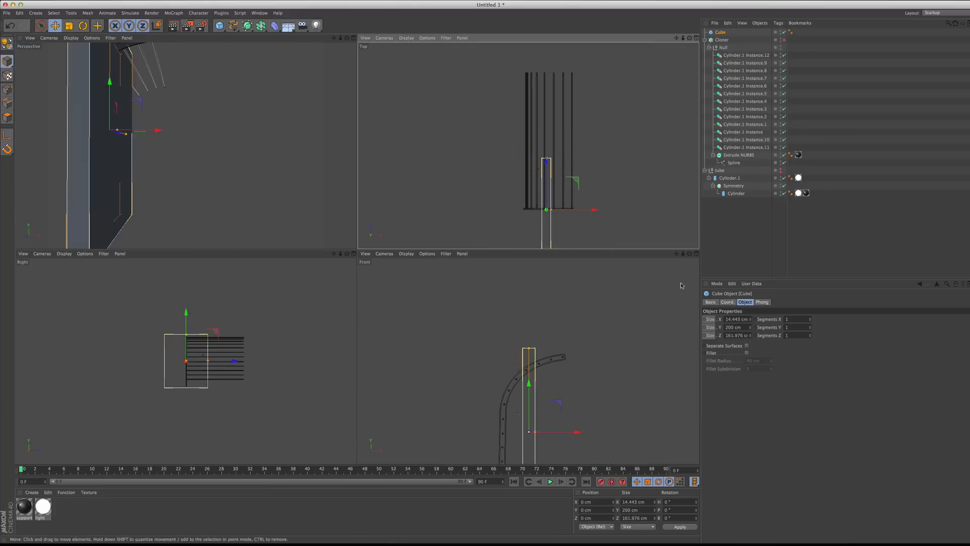
Position a Cube alongside the light rail and add it to the null inside the Cloner
left_click_drag(512, 390, 522, 391)
left_click_drag(542, 162, 542, 94)
left_click_drag(535, 89, 534, 74)
left_click(738, 156)
left_click(720, 33)
right_click(712, 320)
left_click_drag(750, 327, 750, 352)
left_click_drag(721, 32, 725, 49)
left_click(728, 303)
left_click(785, 40)
Check the render settings for the light rail scene
middle_click(202, 151)
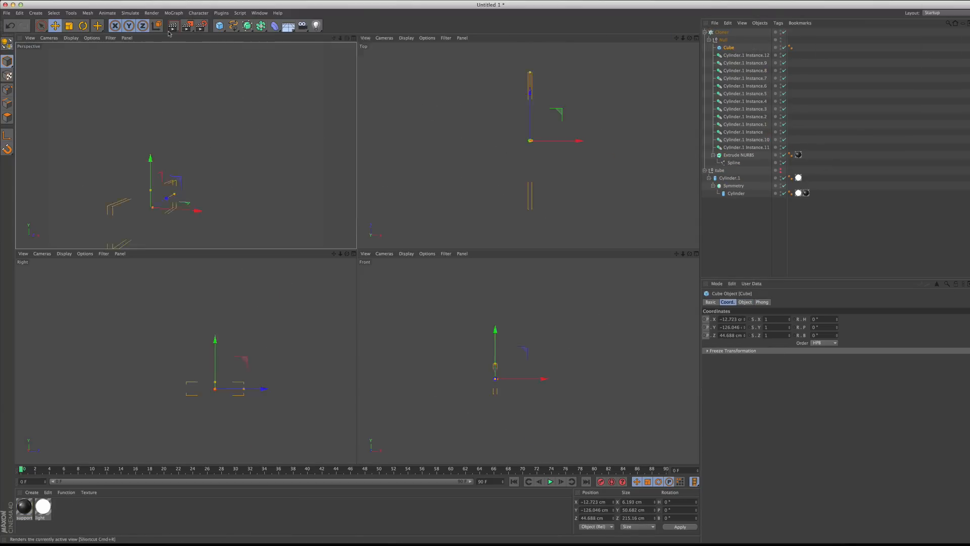
middle_click(202, 151)
left_click(201, 26)
left_click(43, 4)
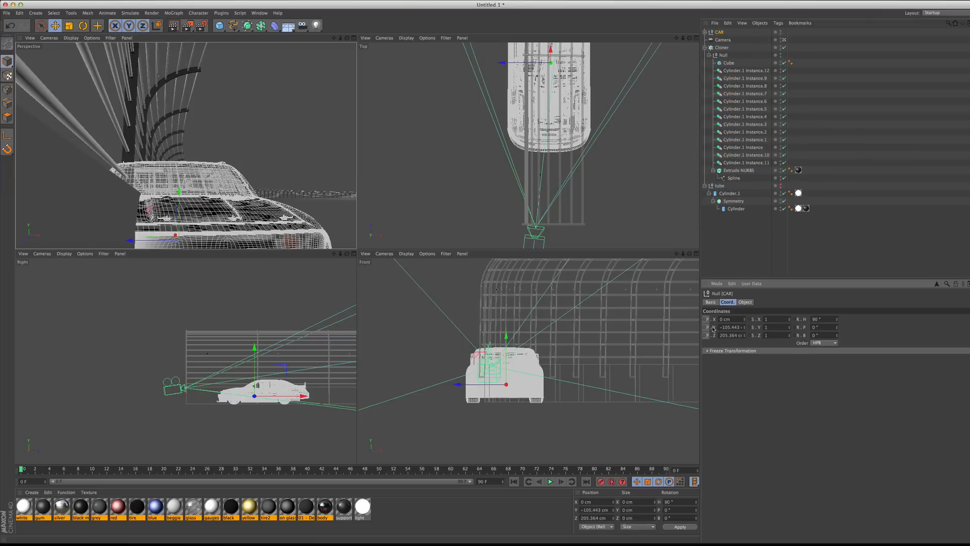
Set the CAR null's pitch rotation to 10° and duplicate it, placing the copy beside and slightly behind the original car
type("5")
key("Return")
type("10")
left_click_drag(719, 33, 721, 37)
left_click_drag(579, 55, 519, 205)
left_click_drag(528, 163, 528, 89)
left_click_drag(481, 136, 568, 135)
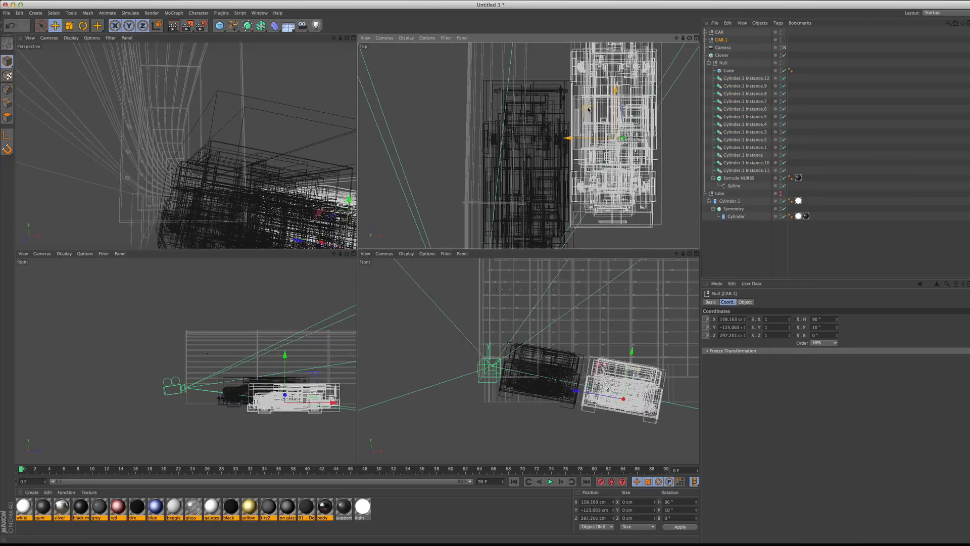
Put the Camera first in the object list, look through it and render the active view
left_click(766, 52)
left_click(784, 47)
left_click_drag(723, 48, 722, 29)
left_click(785, 32)
left_click(748, 247)
left_click(173, 26)
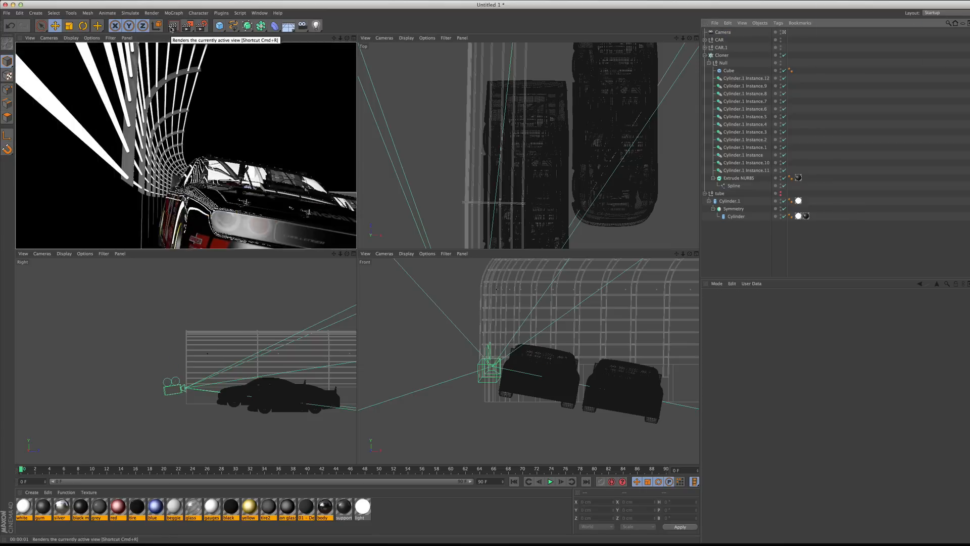
Add a Sky object with a new material and a Compositing tag that hides it from the camera
double_click(434, 511)
left_click(261, 26)
left_click_drag(288, 25, 377, 36)
left_click_drag(24, 506, 719, 32)
right_click(719, 32)
left_click(781, 31)
Render the two-car light rail scene to the Picture Viewer
left_click(187, 26)
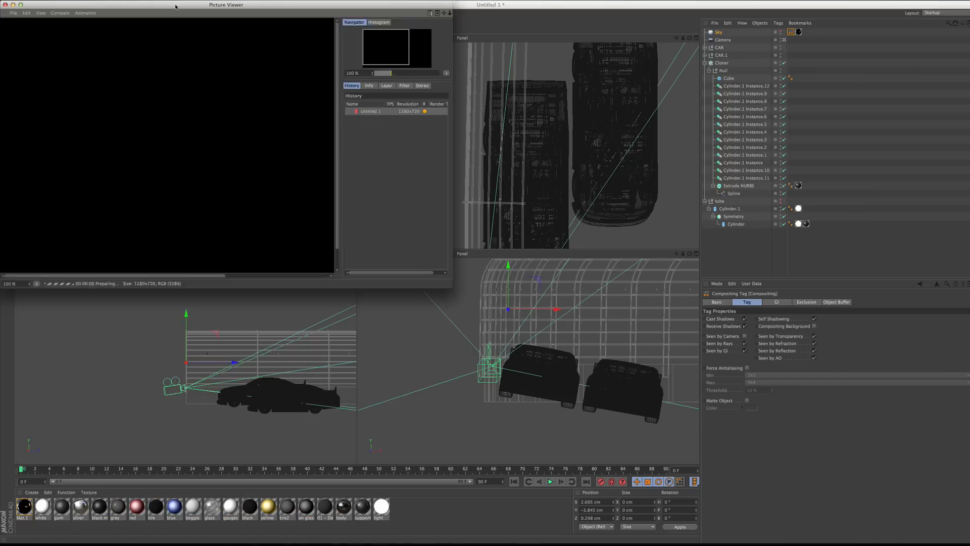
left_click(5, 4)
left_click(722, 63)
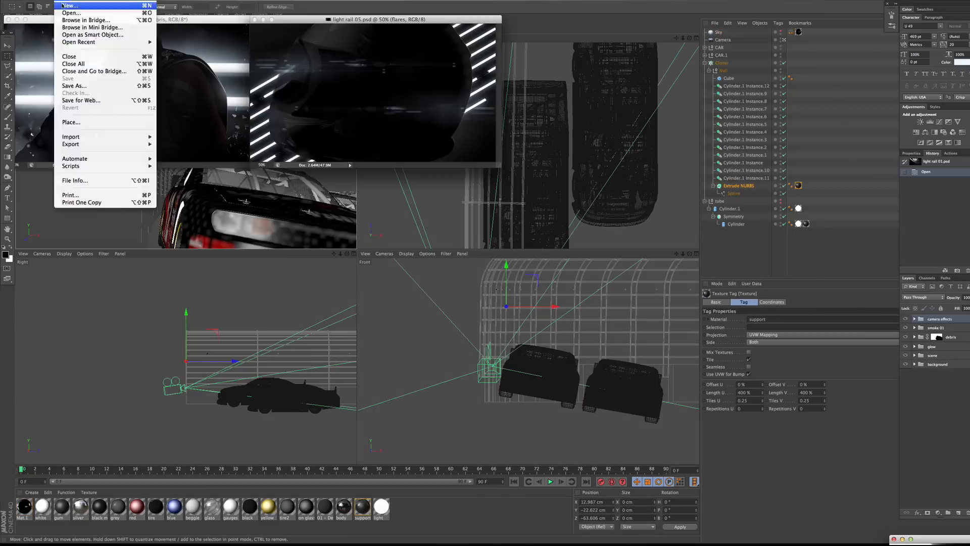
In Photoshop, mask the rendered car and light rail image and bring it into the black Untitled-1 document
left_click(87, 16)
left_click(925, 512)
left_click_drag(301, 102, 328, 115)
left_click_drag(323, 262, 247, 273)
left_click_drag(300, 259, 279, 280)
key("super+w")
left_click_drag(466, 91, 464, 109)
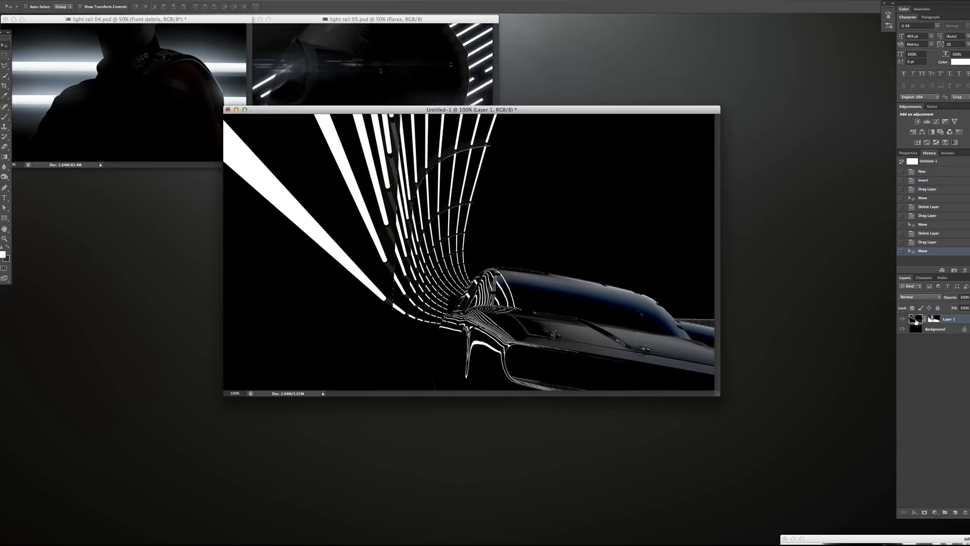
Convert Layer 1 to a smart object and create a glow from a Gaussian-blurred duplicate blended in Screen mode
right_click(949, 319)
left_click(929, 324)
key("super+j")
left_click(176, 1)
left_click(194, 4)
key("Return")
left_click(919, 296)
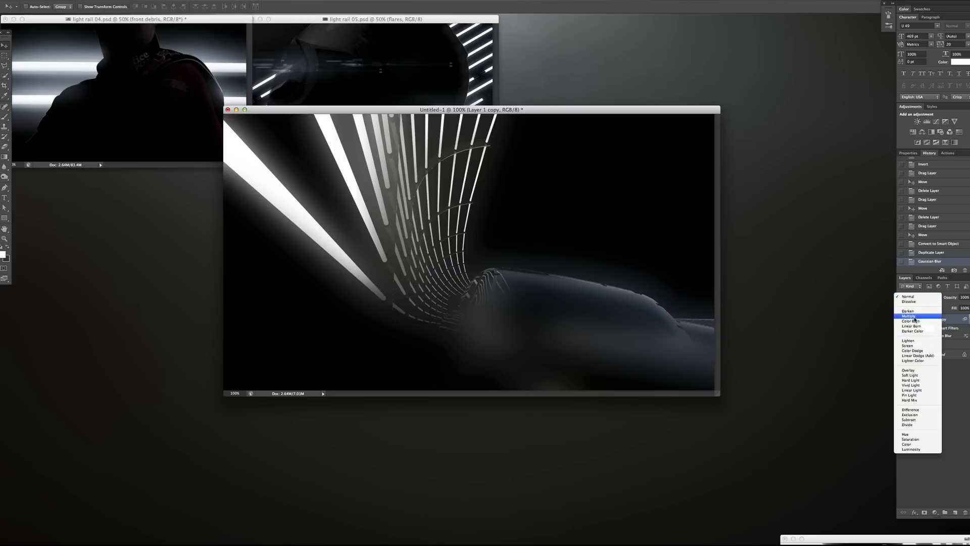
left_click(918, 344)
Rasterize the original Layer 1 smart object and open the blurred copy's contents for editing
left_click(96, 1)
mouse_move(119, 1)
mouse_move(136, 130)
left_click(222, 180)
double_click(914, 319)
left_click_drag(178, 52, 398, 128)
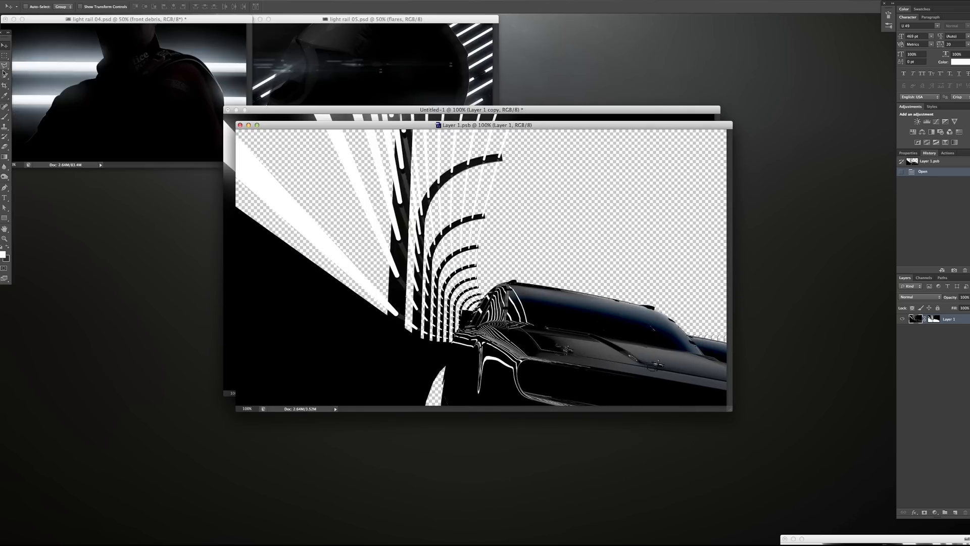
Add a black Color Fill layer beneath Layer 1 in Layer 1.psb
key("l")
left_click(492, 304, "super")
left_click(439, 321, "super")
left_click(935, 512)
left_click(942, 514)
left_click_drag(497, 378, 434, 420)
key("Return")
left_click_drag(945, 329, 934, 317)
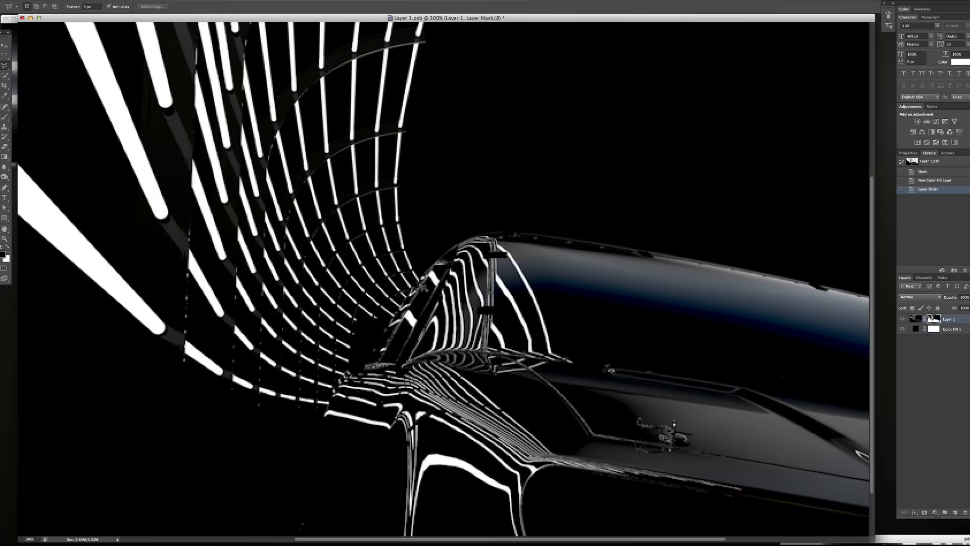
Outline the area along the car's front edge with the Polygonal Lasso and fill it on Layer 1's mask
left_click(289, 469)
key("super+minus")
key("super+minus")
key("super+plus")
key("super+plus")
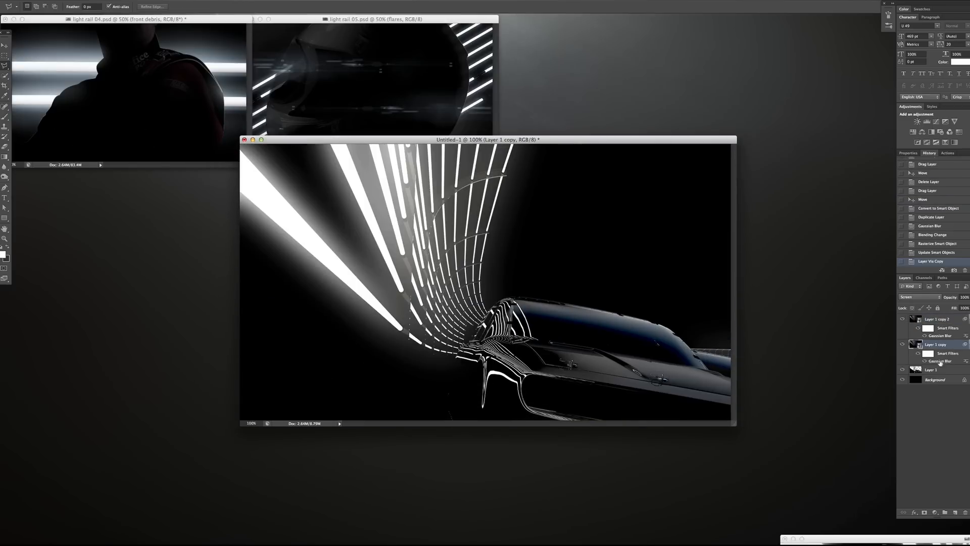
Readjust the radius of the Gaussian Blur smart filter on Layer 1 copy
double_click(939, 360)
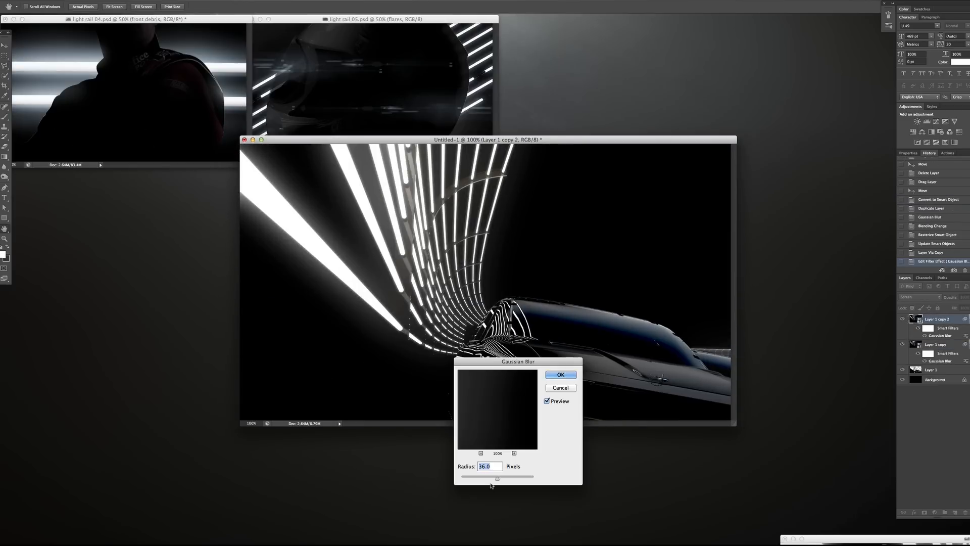
left_click_drag(495, 479, 500, 480)
key("Return")
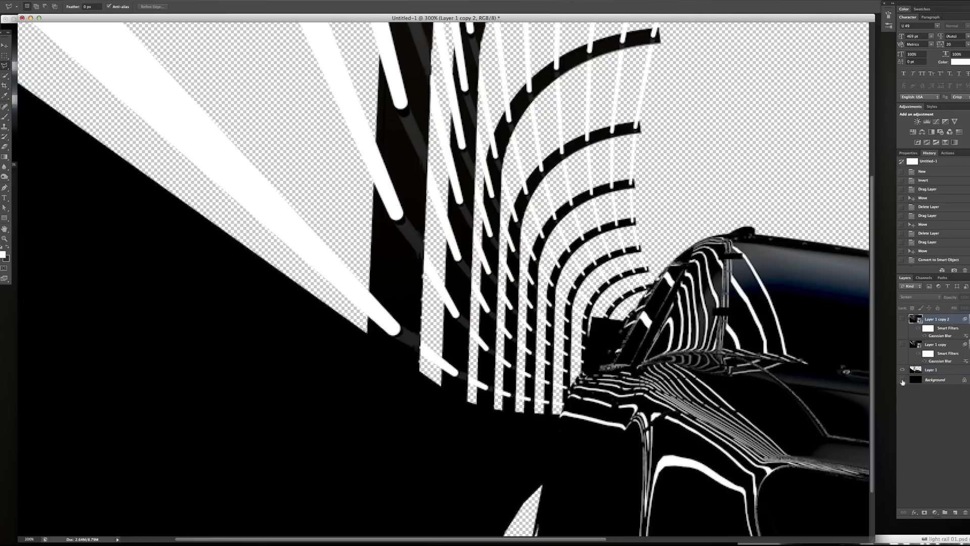
Retouch the broken light tube between the black supports on Layer 1 using a smaller Clone Stamp brush
scroll(449, 377, "up", 2)
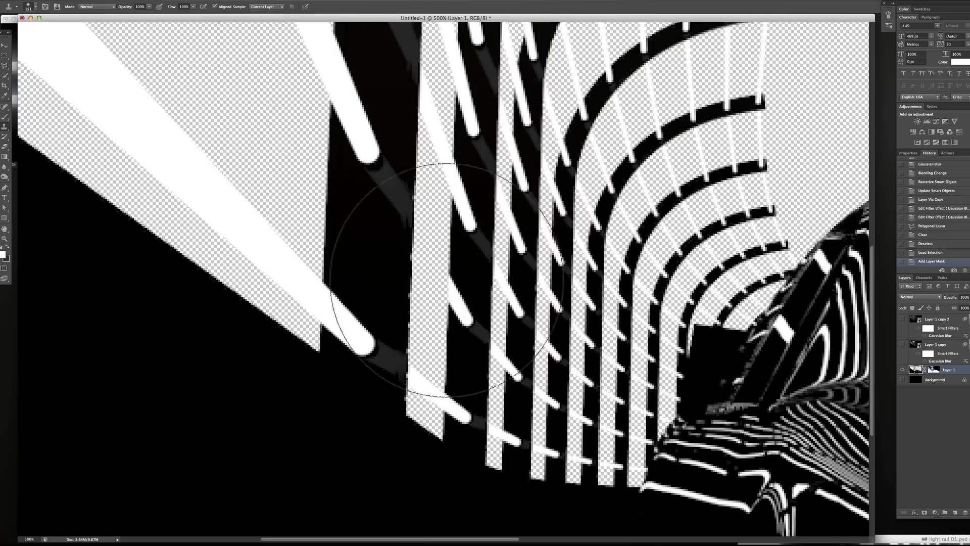
right_click(454, 282)
left_click_drag(484, 302, 476, 302)
key("Return")
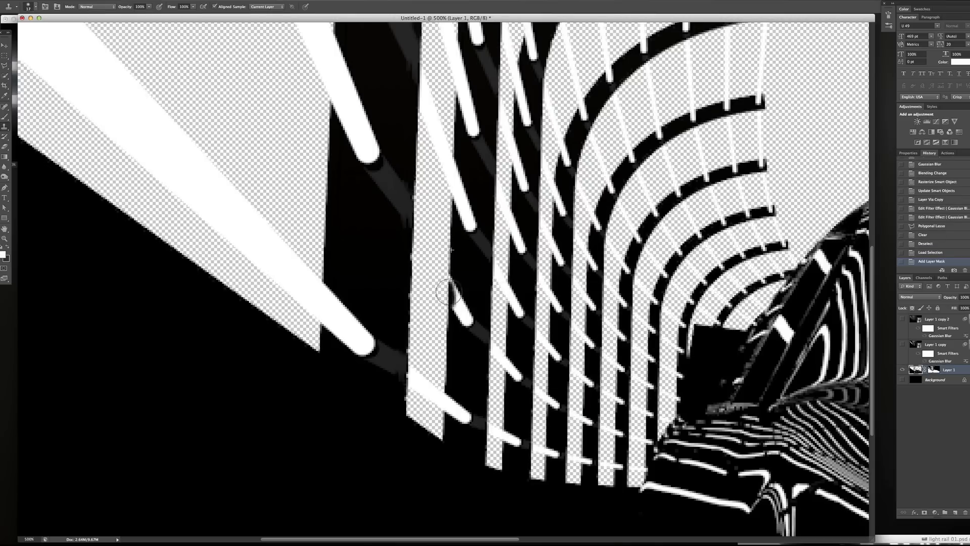
scroll(461, 310, "up", 5)
Clear the leftover patches between the black supports on Layer 1 with the Polygonal Lasso and repaint the support edge using a resized black brush
key("l")
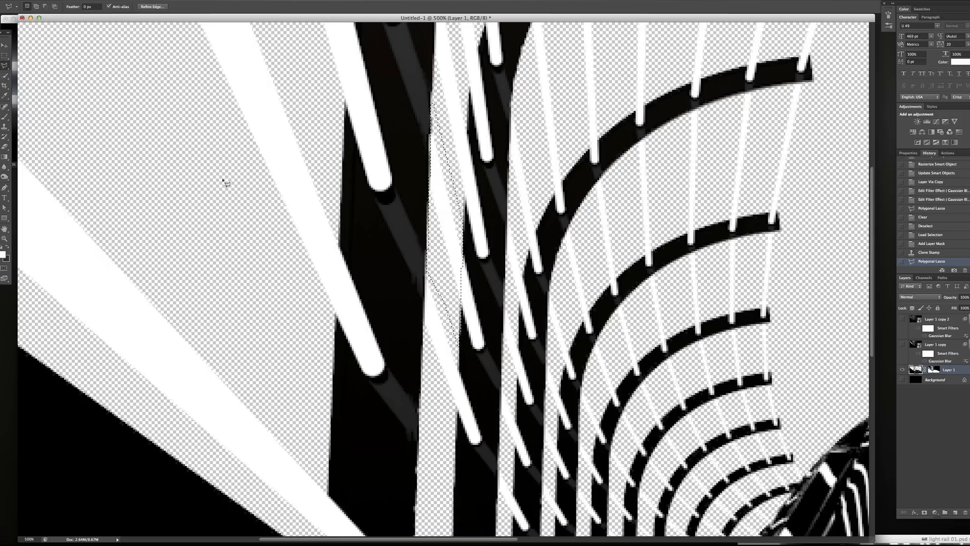
key("d")
key("x")
right_click(488, 305)
left_click_drag(531, 324, 508, 325)
left_click(481, 324)
right_click(476, 336)
key("Return")
key("shift+0")
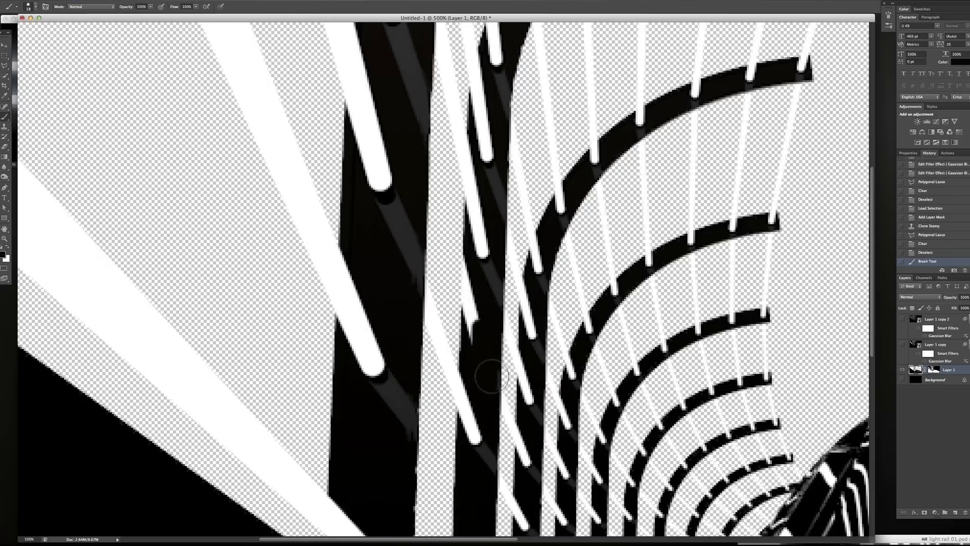
Cut away the end light tubes between two arches on Layer 1 with the Polygonal Lasso and touch up the supports with the Brush
key("ctrl+minus")
key("ctrl+minus")
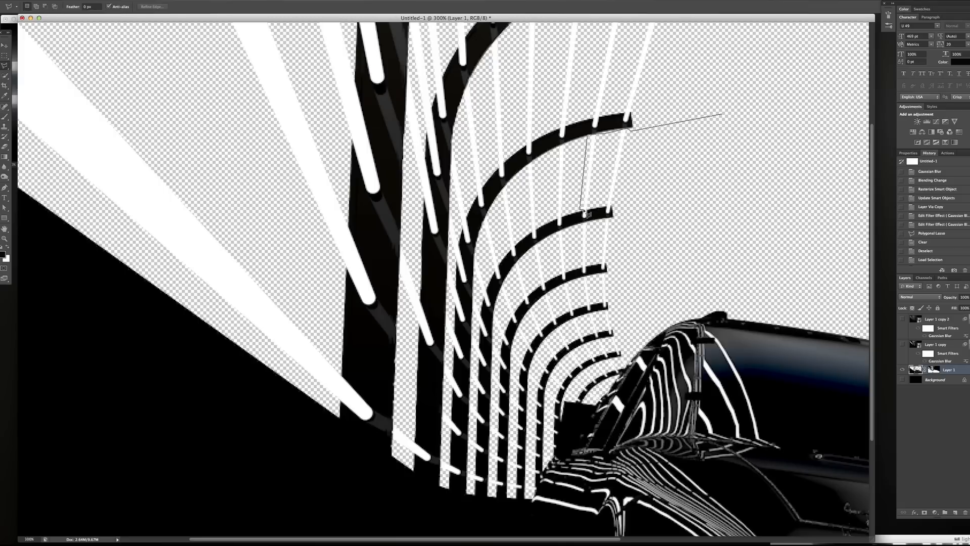
left_click(610, 212)
double_click(699, 162)
key("Delete")
key("super+d")
left_click(602, 215, "super")
left_click(441, 277, "super")
left_click(441, 277, "super")
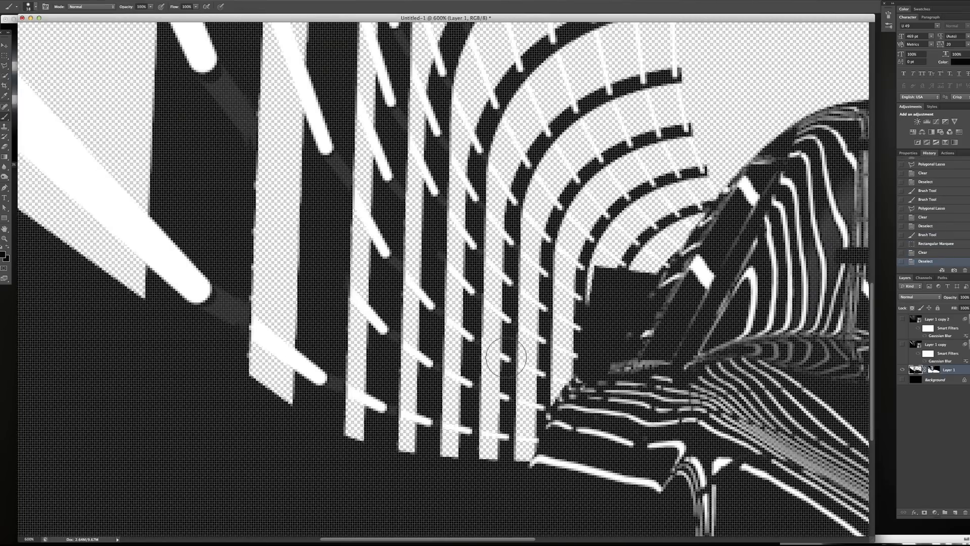
right_click(445, 278)
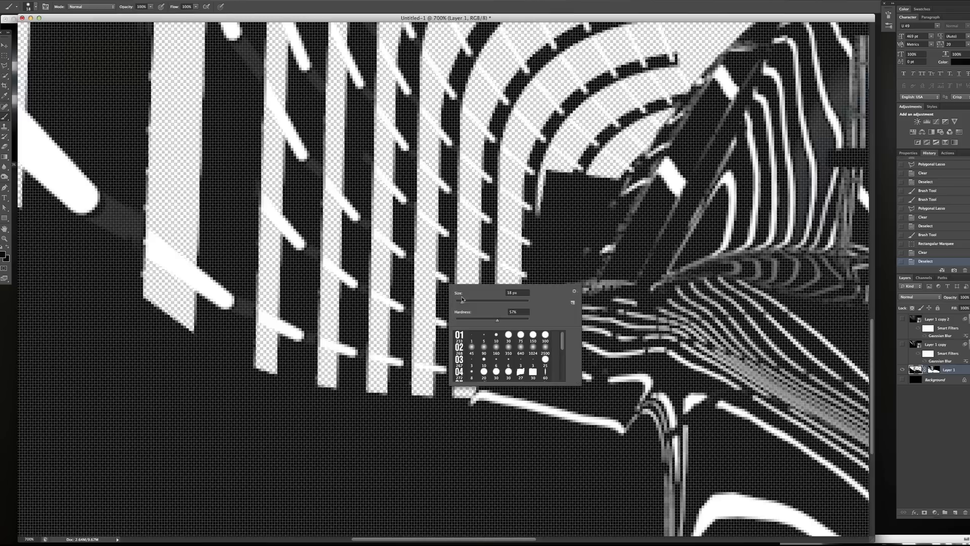
key("Return")
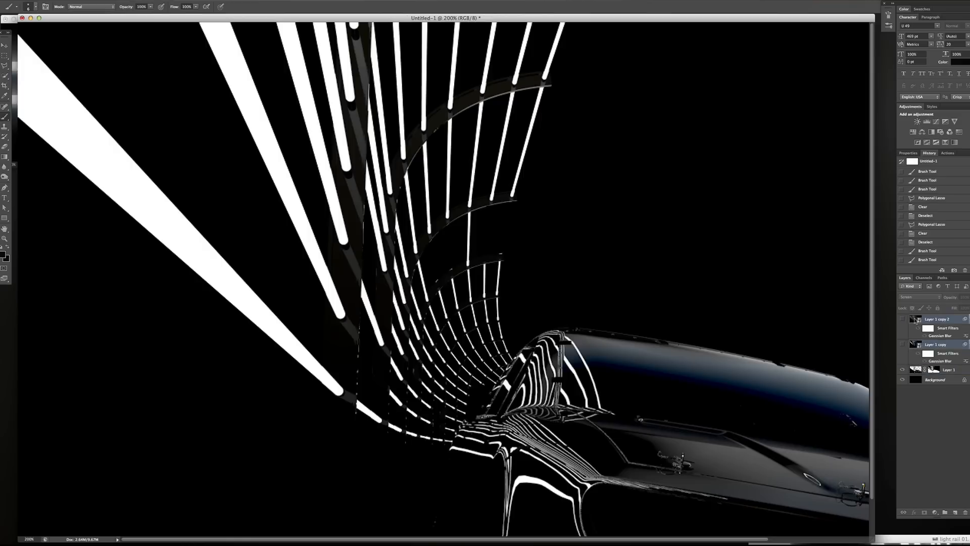
Group the blurred Layer 1 copies and name the group "scene"
key("super+g")
double_click(933, 319)
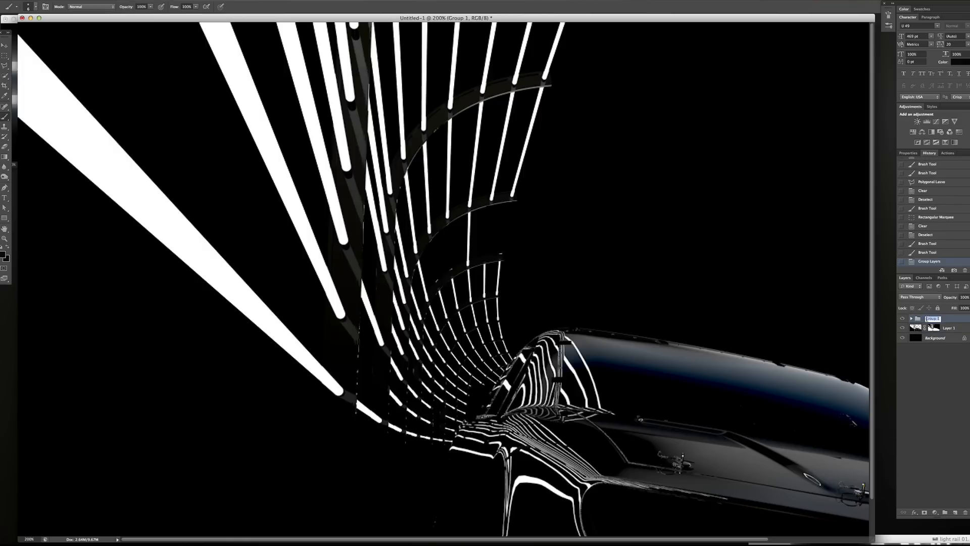
type("scene")
key("Return")
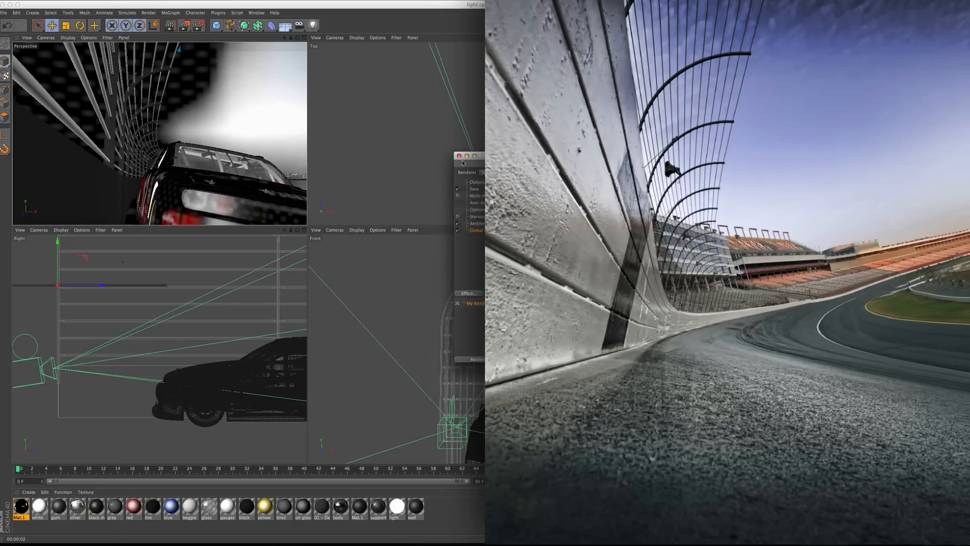
Switch to Cinema 4D, check the render settings and render the camera view of the car and light rails
left_click(198, 25)
left_click(218, 45)
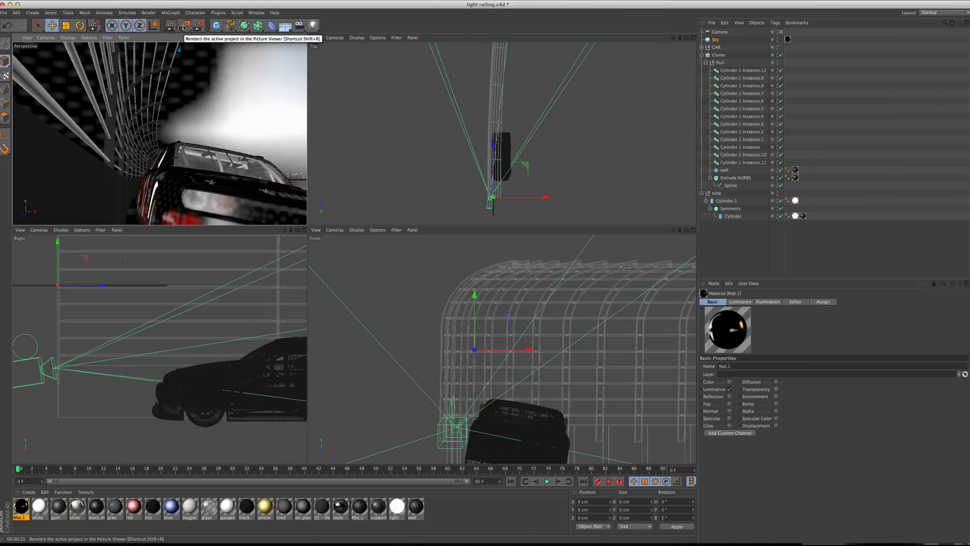
left_click(185, 26)
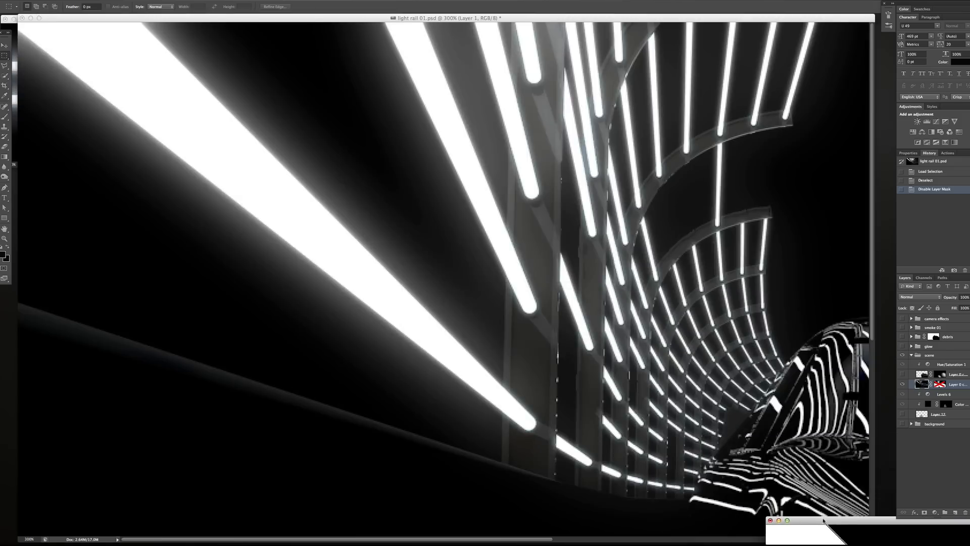
Outline the whole car with the Polygonal Lasso in light rail 01.psd
left_click_drag(350, 153, 342, 111)
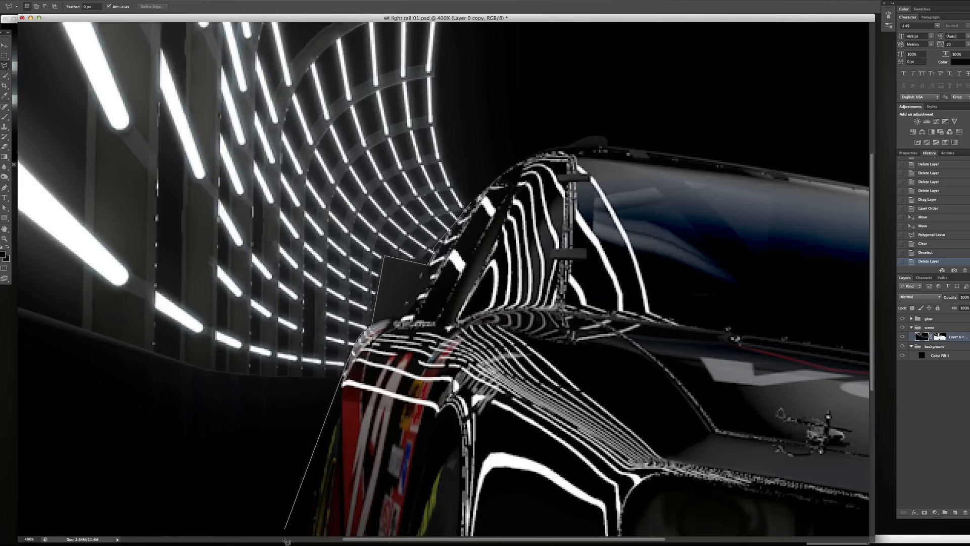
left_click(293, 532)
left_click(292, 536)
left_click(871, 539)
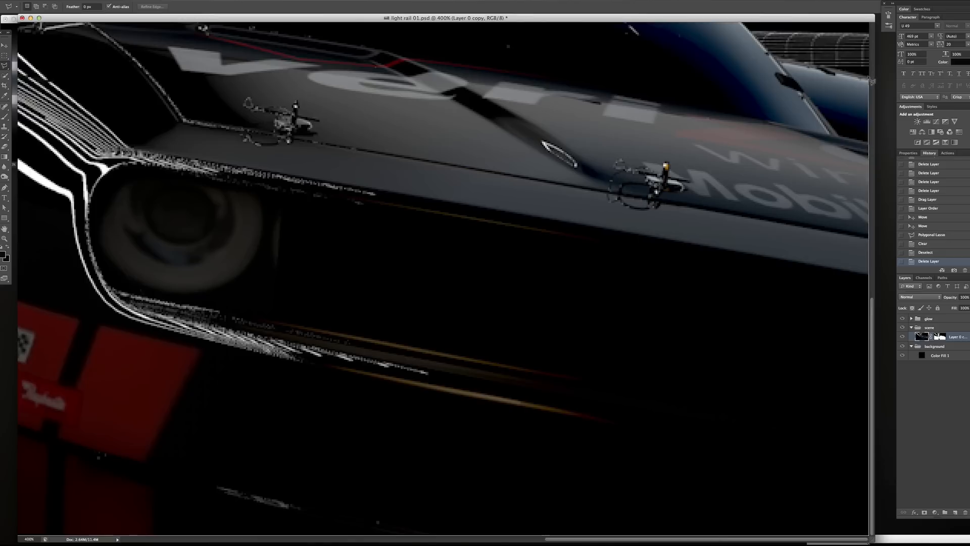
left_click(872, 79)
left_click(771, 54)
scroll(771, 54, "up", 5)
left_click(712, 87)
scroll(685, 68, "up", 5)
left_click(621, 98)
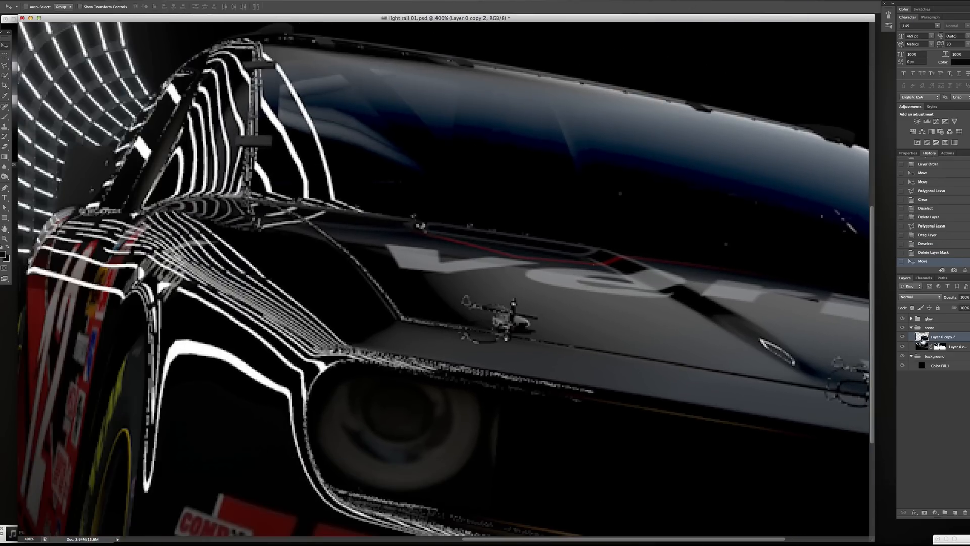
Add a black Color Fill layer clipped to Layer 0 copy 2 and invert its mask
left_click(936, 519)
left_click(670, 296)
left_click(926, 342, "alt")
left_click(923, 348)
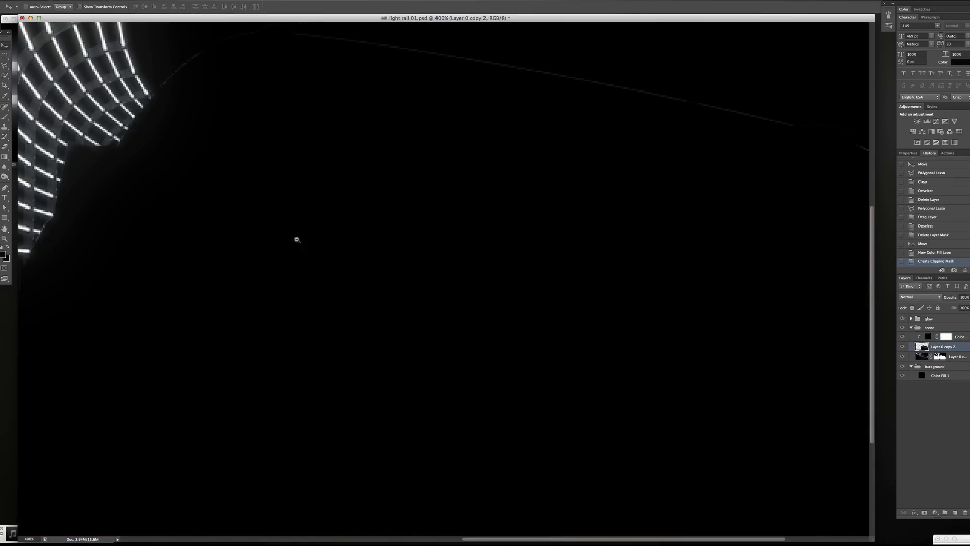
key("super+minus")
left_click_drag(267, 265, 496, 316)
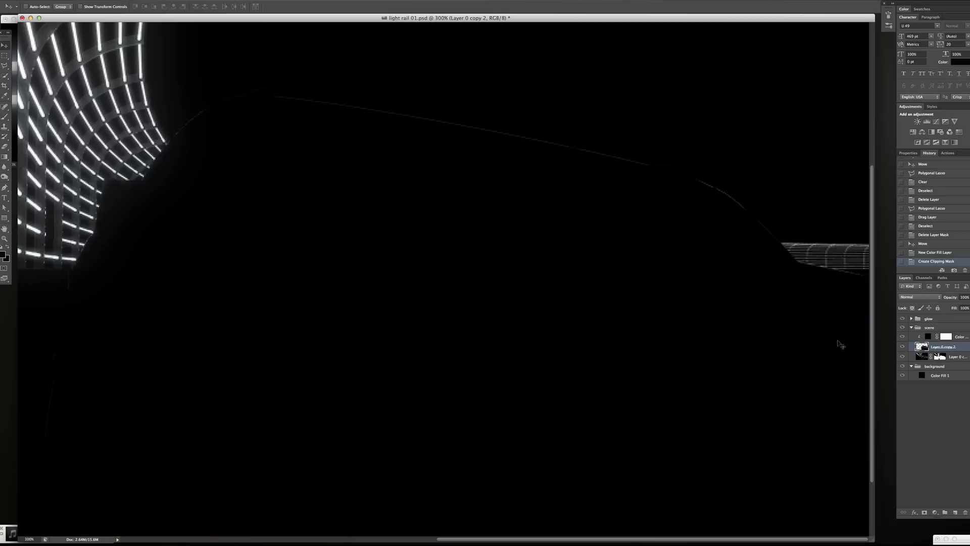
left_click(946, 336)
key("super+i")
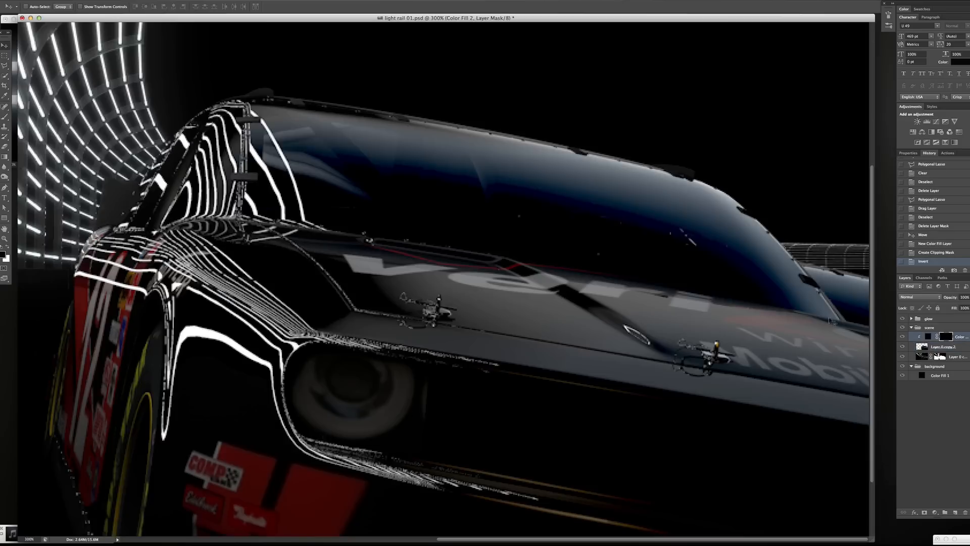
Paint white on the Color Fill mask with a large low-flow brush to darken the car's windshield and hood
left_click(4, 117)
key("x")
right_click(423, 267)
left_click_drag(470, 299, 429, 299)
key("Return")
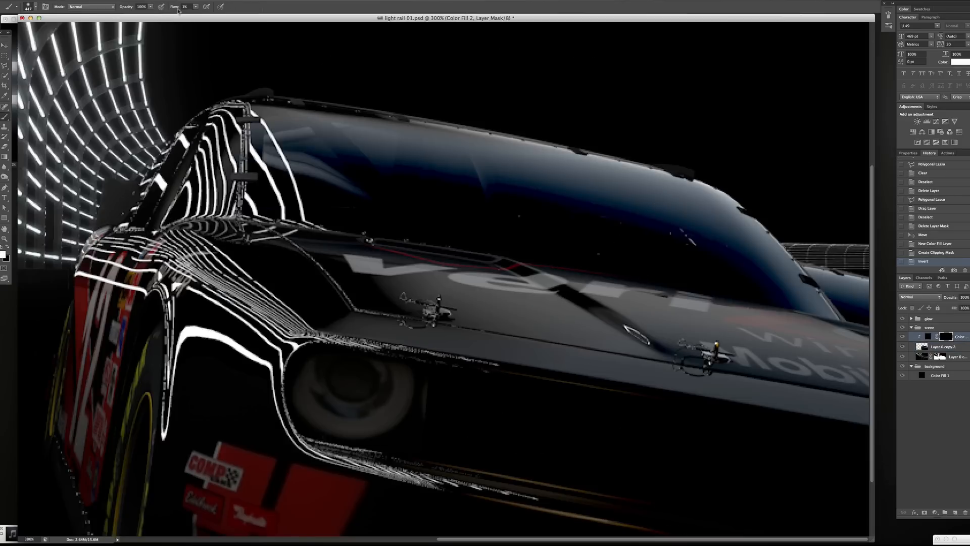
mouse_move(671, 231)
left_mouse_down()
mouse_move(654, 312)
mouse_move(672, 364)
left_mouse_up()
right_click(679, 392)
left_click_drag(752, 412, 748, 411)
key("Return")
left_click_drag(594, 388, 303, 445)
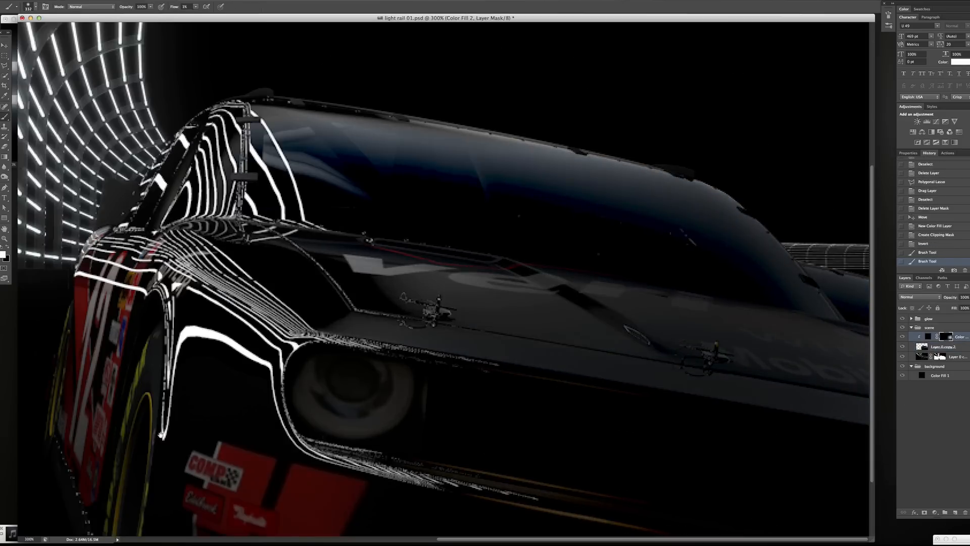
Brush more of the Color Fill mask in over the car's front fender, side and headlight area to darken them
left_click_drag(181, 468, 570, 394)
left_click_drag(641, 404, 651, 303)
key("super+z")
mouse_move(487, 433)
left_mouse_down()
mouse_move(607, 373)
mouse_move(499, 294)
left_mouse_up()
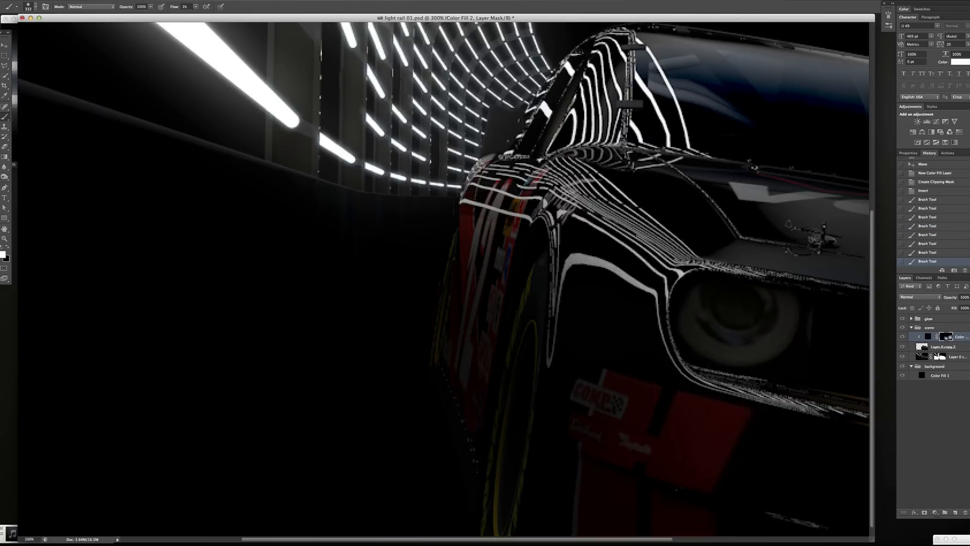
left_click(928, 337)
left_click_drag(754, 165, 369, 282)
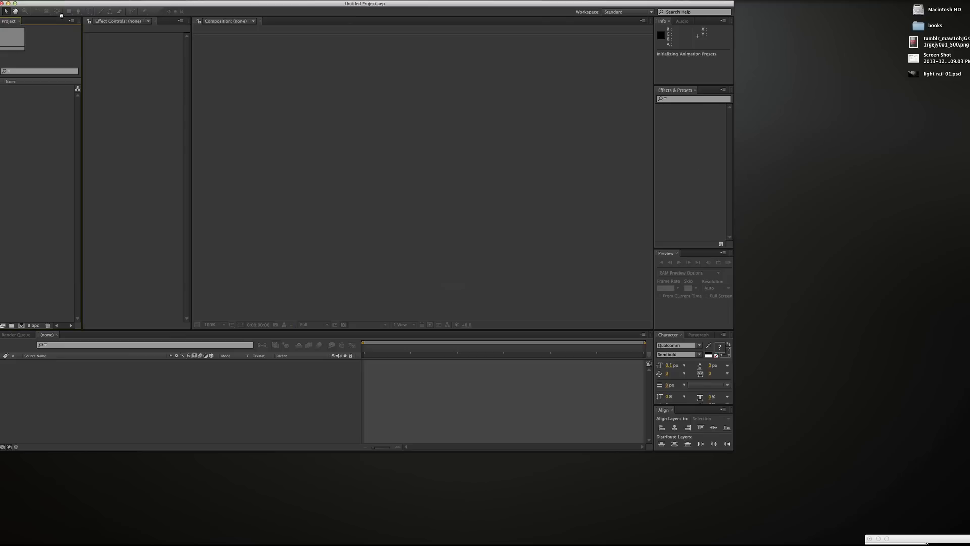
Switch to After Effects, start a file import and browse to the Textures/Materials folder in ~Projects
left_click(61, 1)
mouse_move(76, 88)
left_click(170, 88)
scroll(435, 162, "left", 10)
scroll(462, 167, "down", 5)
left_click(458, 192)
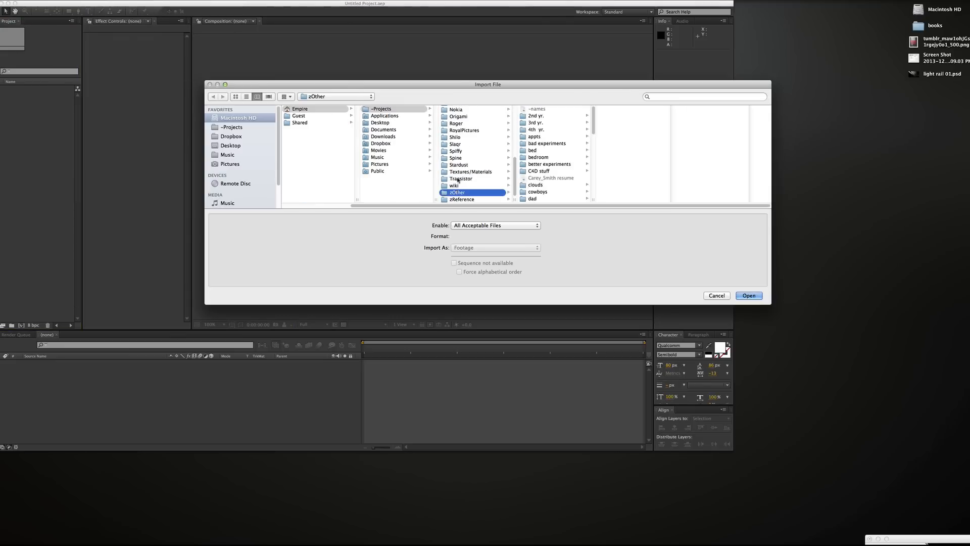
left_click(470, 172)
Import the Falling_Glass, Glass_Hit and Glass_Smash movies from textural movs > ACTION > 10. Glass
left_click(544, 123)
scroll(621, 172, "up", 1)
left_click(618, 109)
left_click(693, 136)
left_click(731, 109)
scroll(649, 151, "down", 8)
left_click(647, 153, "shift")
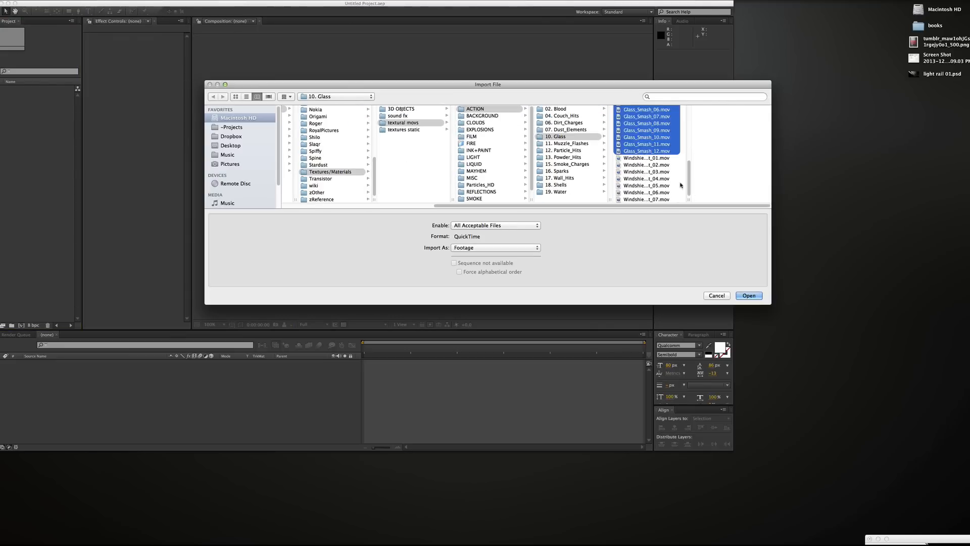
left_click(749, 295)
Create a single composition from all the glass clips using the dimensions of Falling_Glass_01.mov, and preview its frames
left_click_drag(288, 5, 403, 24)
left_click(131, 22)
left_click_drag(34, 161, 21, 392)
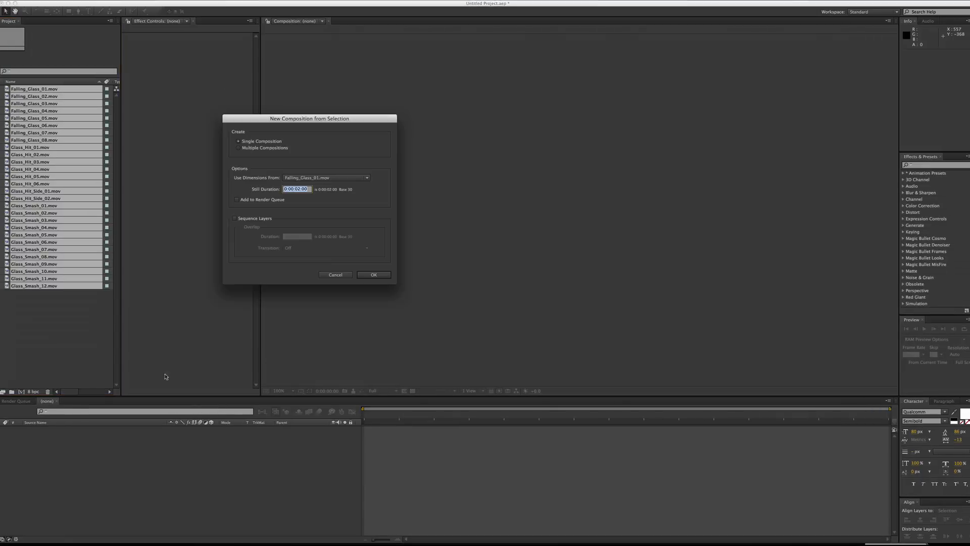
left_click(373, 275)
key("KP_0")
left_click(656, 508)
left_click(461, 415)
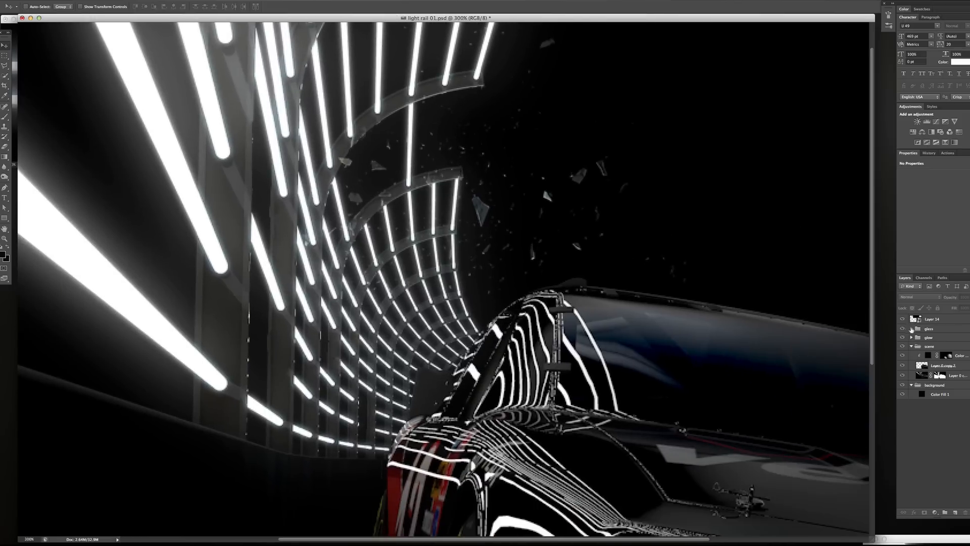
Expand the glass group in light rail 01.psd to check its layers, and open smoke 02.psd
left_click(911, 328)
left_click(902, 361)
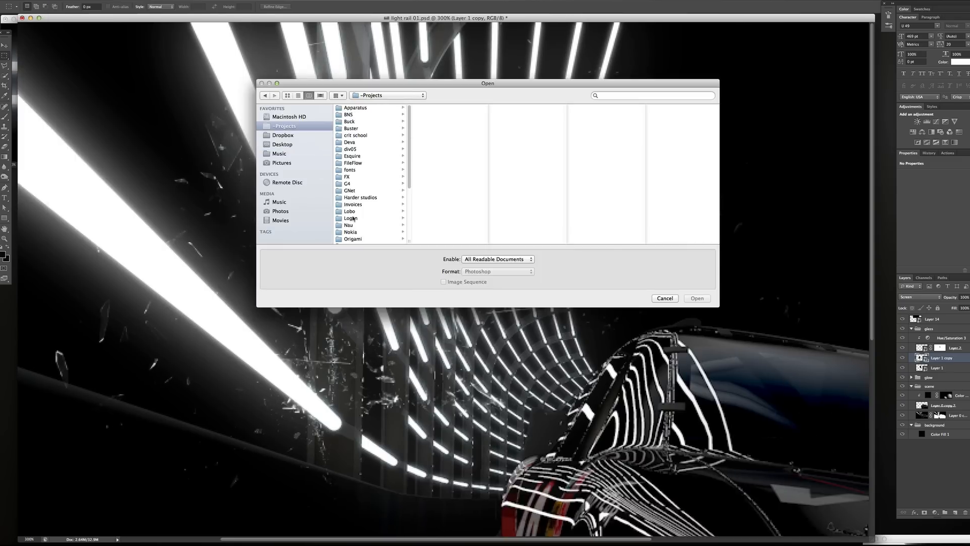
key("Return")
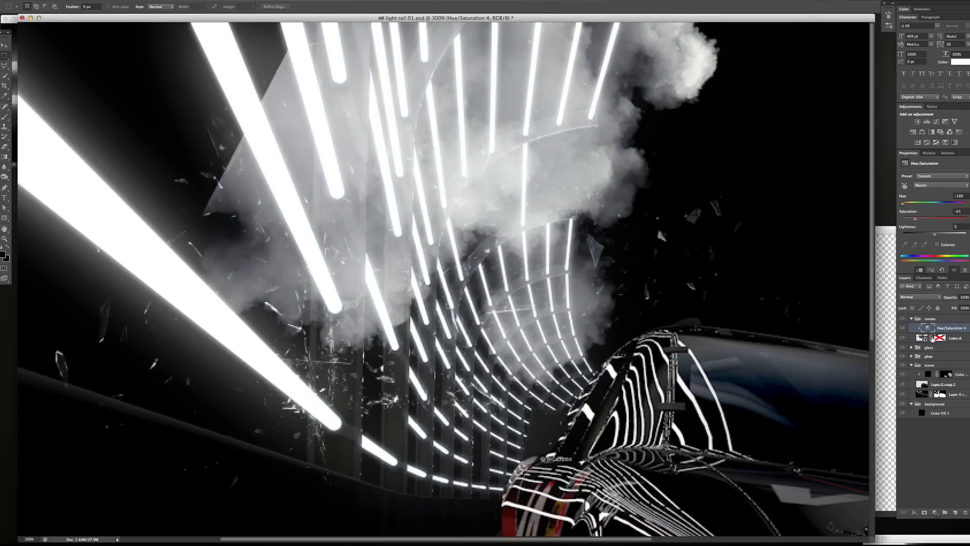
left_click(932, 338)
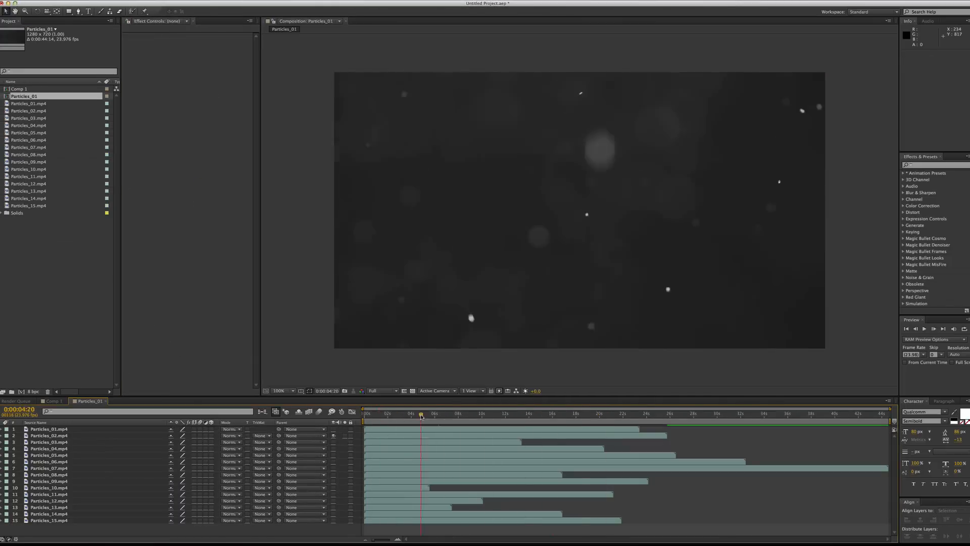
Scrub the particle animation in After Effects' Comp 1 to an earlier frame
left_click_drag(418, 415, 411, 415)
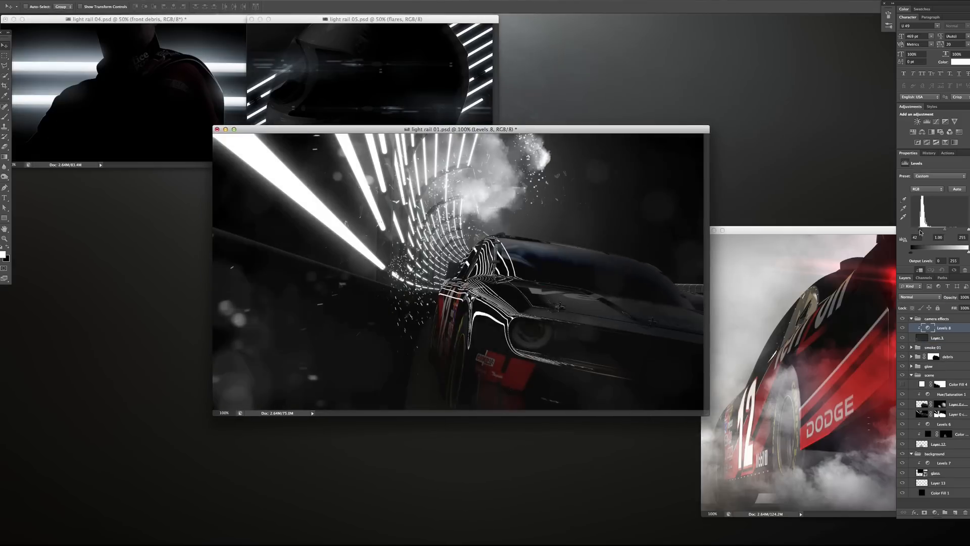
Brush over the blurred debris specks in the lower-left part of light rail 01.psd with a resized brush
left_click(922, 348)
key("b")
right_click(266, 274)
key("Return")
key("x")
left_click_drag(241, 370, 202, 335)
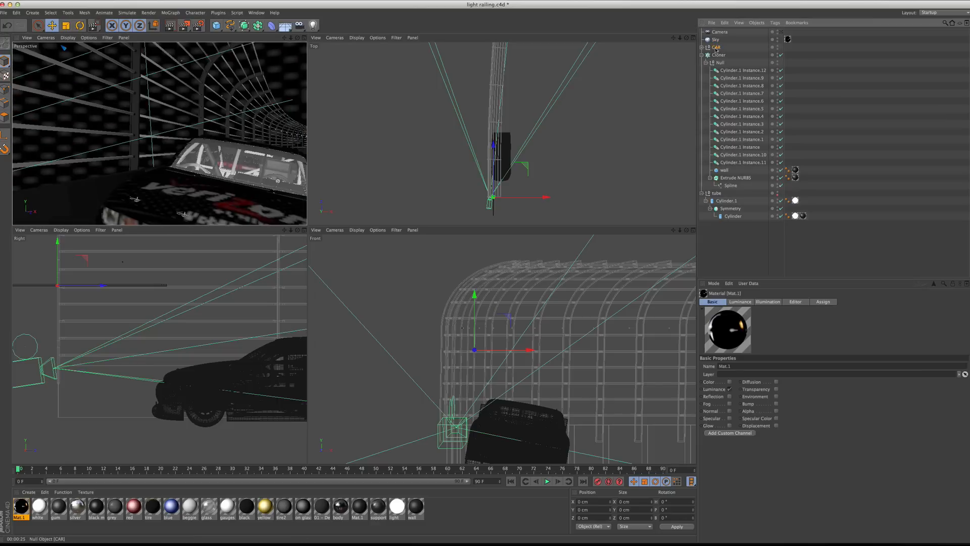
Switch to Cinema 4D, duplicate the car beside the original and add a tag to the Sky object
left_click_drag(494, 117, 491, 111)
left_click_drag(297, 38, 283, 41)
double_click(778, 39)
right_click(716, 40)
left_click(742, 252)
Place the railing Cloner inside a new Symmetry object to mirror the railing
left_click(718, 62)
left_click(245, 25)
left_click(259, 26)
left_click(333, 76, "alt")
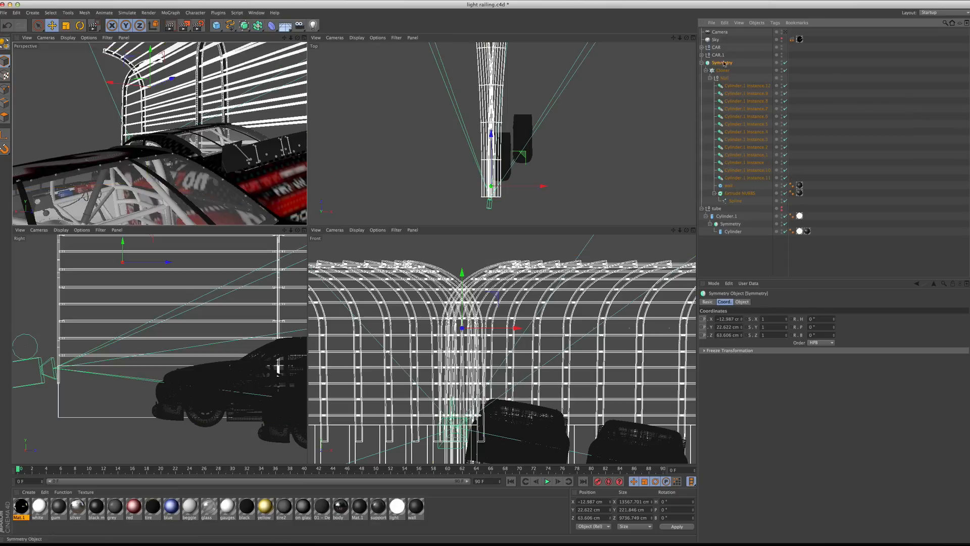
Change the Symmetry object's mirror plane, switch the Symmetry off and enable axis editing to inspect the Cloner's coordinates
left_click(741, 302)
left_click(746, 319)
left_click(748, 328)
left_click(785, 63)
left_click(723, 70)
left_click(4, 135)
mouse_move(673, 38)
left_mouse_down()
mouse_move(672, 3)
mouse_move(691, 38)
left_mouse_up()
left_click(734, 301)
left_click(760, 302)
left_click(721, 62)
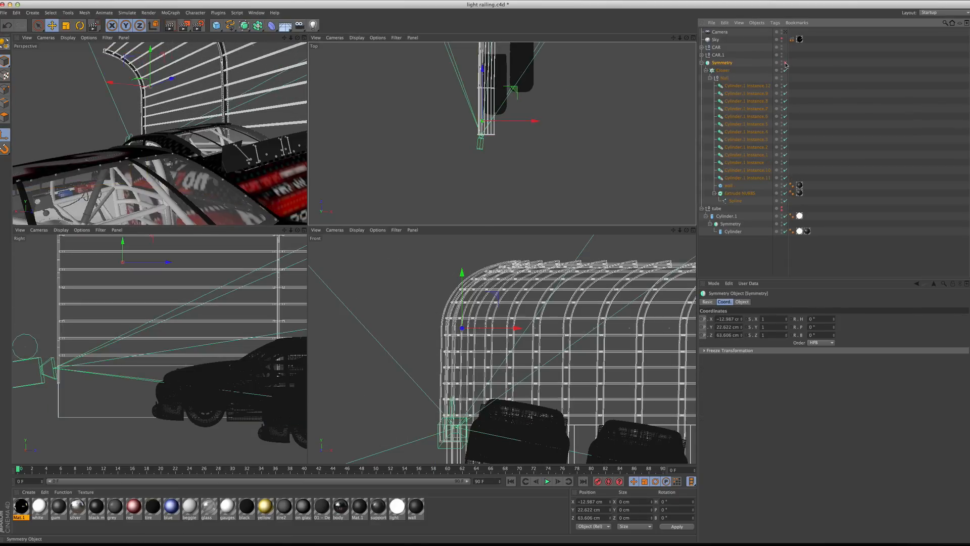
Shift the Symmetry object's position in the top view, put the Cloner back under it and toggle the Symmetry
left_click_drag(720, 71, 709, 66)
left_click(721, 63)
left_click_drag(482, 69, 482, 83)
left_click(693, 38)
left_click_drag(679, 38, 612, 38)
left_click_drag(718, 70, 722, 62)
left_click(785, 63)
left_click(693, 38)
Select CAR.1 and reposition it alongside the first car in the top view
left_click_drag(297, 38, 283, 38)
left_click(718, 55)
left_click_drag(518, 61, 517, 59)
left_click_drag(680, 37, 677, 111)
left_click_drag(528, 76, 528, 72)
left_click_drag(528, 71, 528, 74)
Change the perspective view's display option, check the render settings and test-render the view with both cars
left_click(68, 38)
left_click(81, 46)
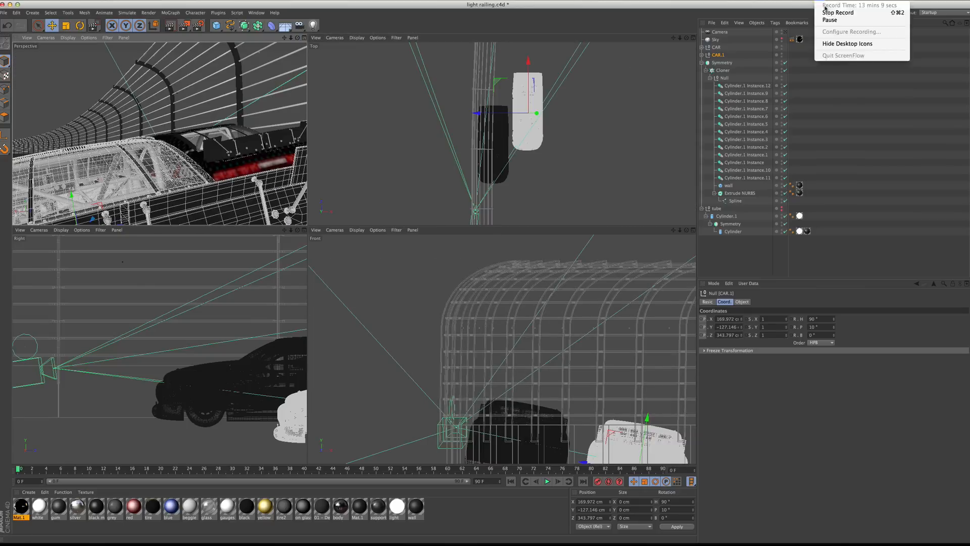
left_click(198, 25)
left_click(170, 25)
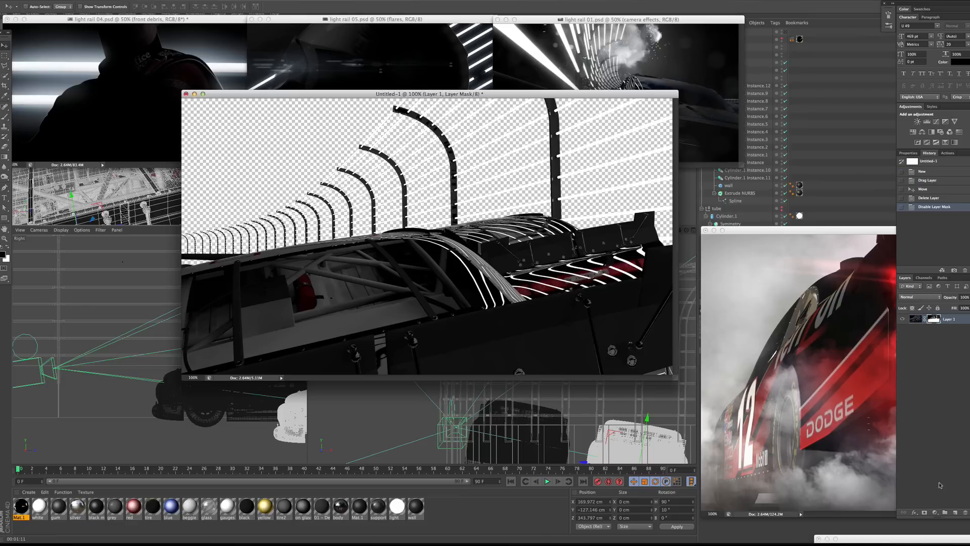
Add black and white Color Fill layers beneath Layer 1 in Untitled-1, invert the white fill's mask and brush in a faint background glow
left_click_drag(915, 319, 913, 331)
left_click(935, 512)
left_click(941, 515)
key("Return")
key("super+i")
key("b")
right_click(486, 197)
key("Return")
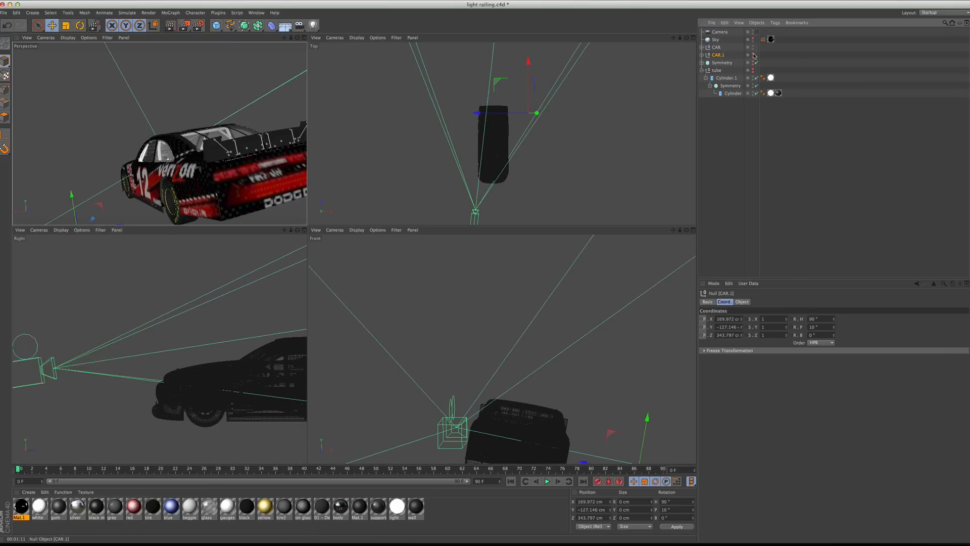
Render the current Cinema 4D camera view to the Picture Viewer
left_click(184, 27)
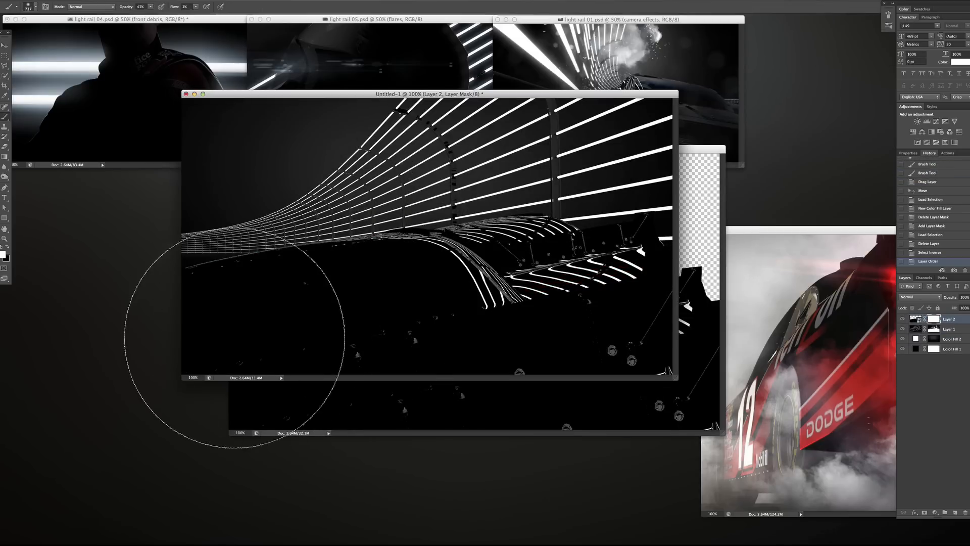
Paint on Layer 2's mask over the car's windows and body with a large soft brush, resizing it between strokes
key("x")
left_click_drag(235, 338, 223, 318)
right_click(266, 325)
left_click_drag(304, 344, 291, 344)
left_click(331, 301)
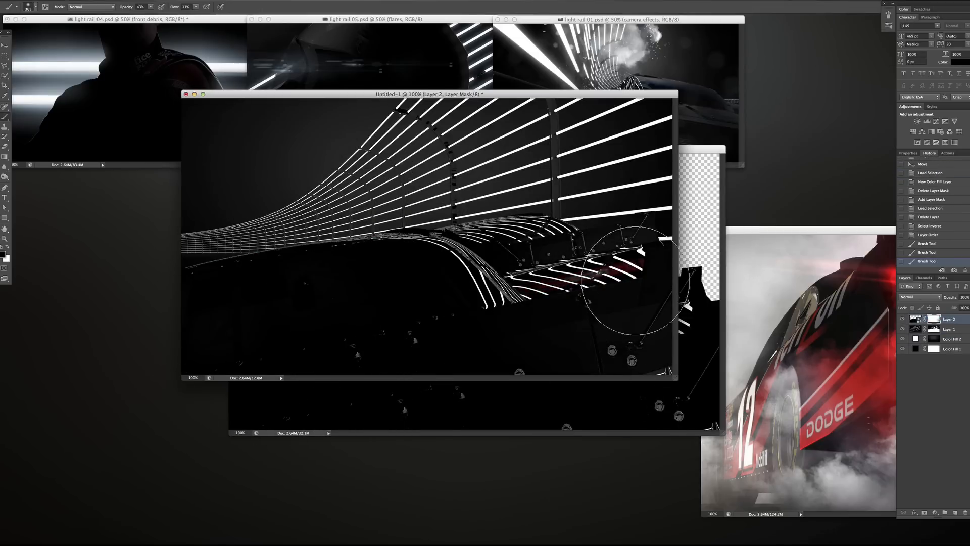
left_click_drag(474, 292, 164, 287)
left_click_drag(164, 287, 367, 311)
left_click_drag(420, 269, 581, 282)
right_click(532, 246)
left_click_drag(556, 266, 545, 266)
left_click(528, 242)
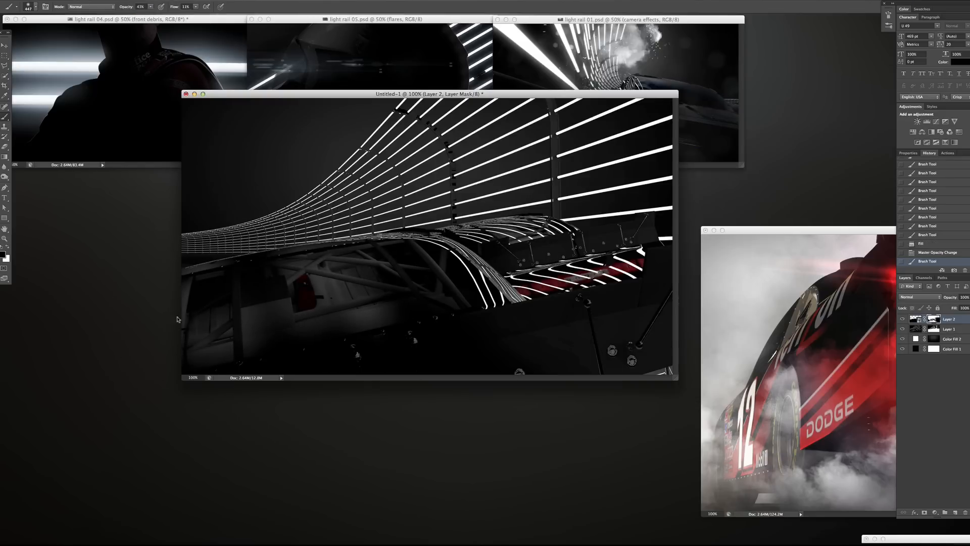
Brush over the car's windows on Layer 2's mask and render the Cinema 4D view to the Picture Viewer
left_click_drag(355, 338, 394, 307)
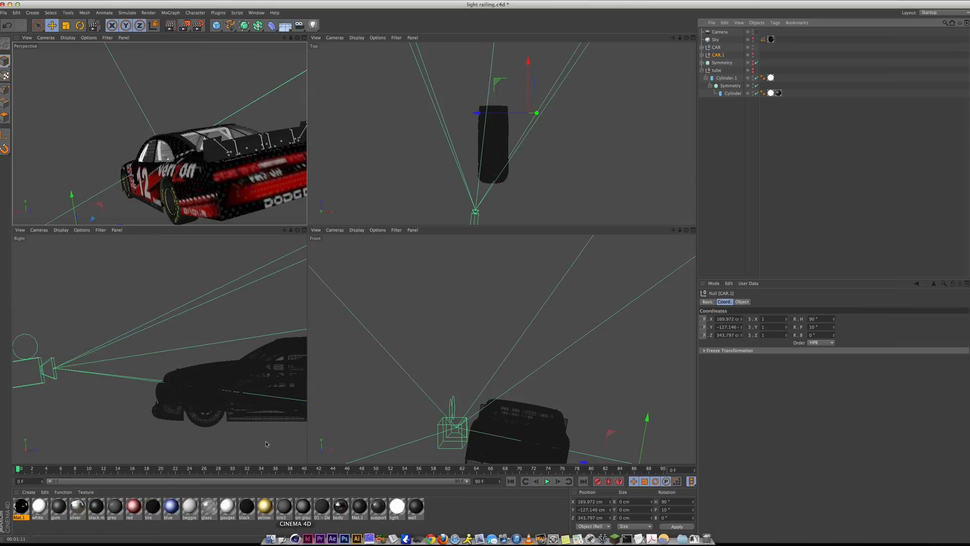
left_click(180, 22)
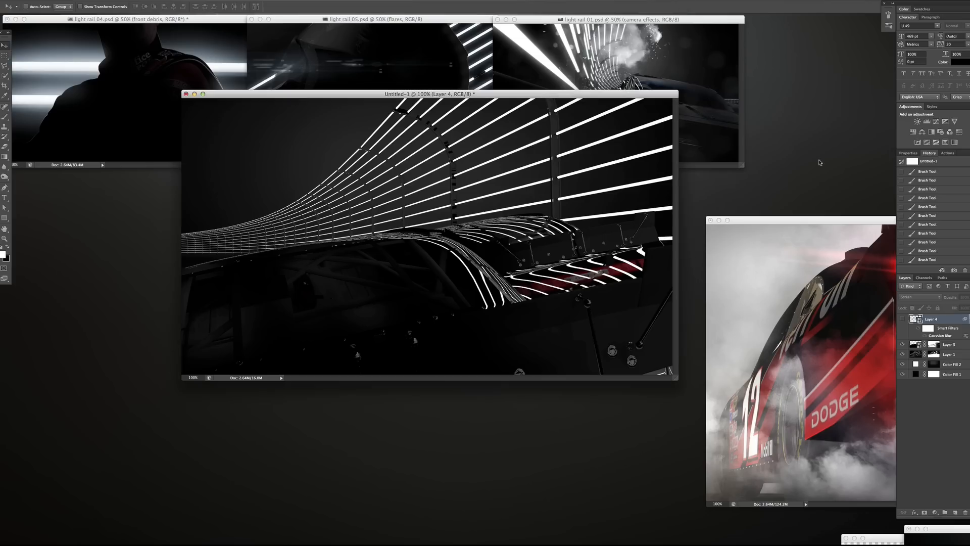
Copy Layer 1 above Layer 2, apply its mask, then isolate the light rails with an inverted selection mask and apply that mask
key("super+j")
left_click_drag(914, 356, 915, 340)
right_click(932, 345)
left_click(916, 367)
left_click(924, 513)
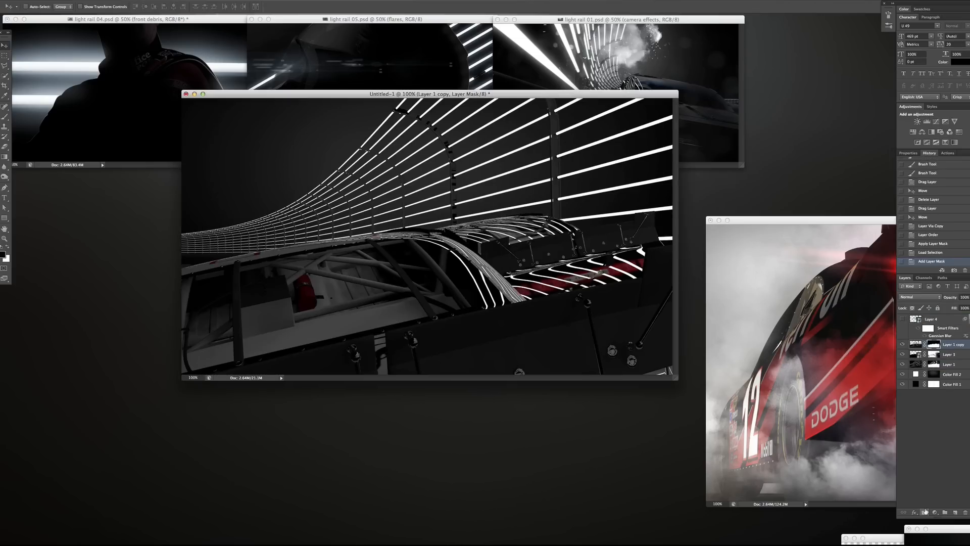
key("super+i")
right_click(934, 345)
left_click(915, 367)
Delete Layer 4 and convert Layer 1 copy to a Smart Object
left_click(912, 321)
key("Delete")
left_click(968, 278)
left_click(943, 353)
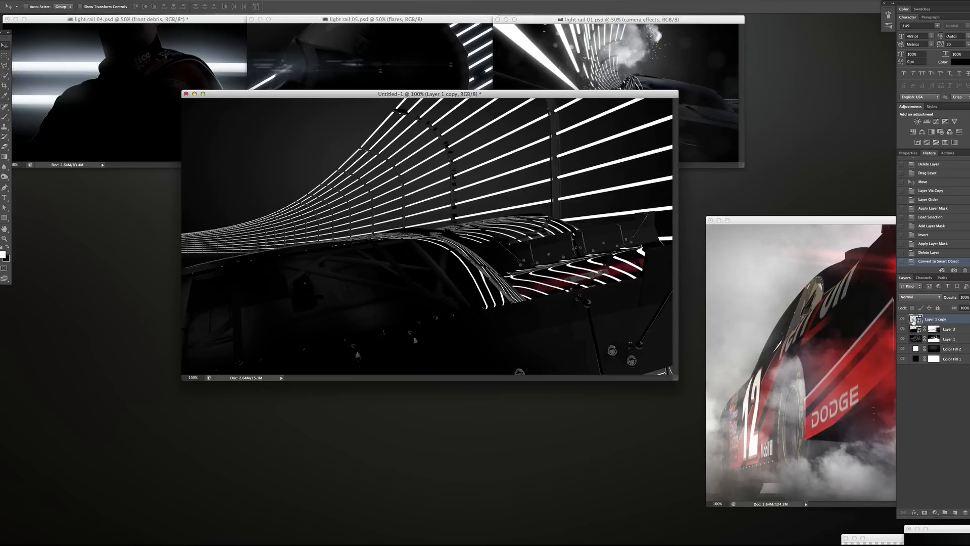
Open the Layer 1 copy Smart Object and add a Levels adjustment, sampling the dark rail framework as the black point
double_click(913, 320)
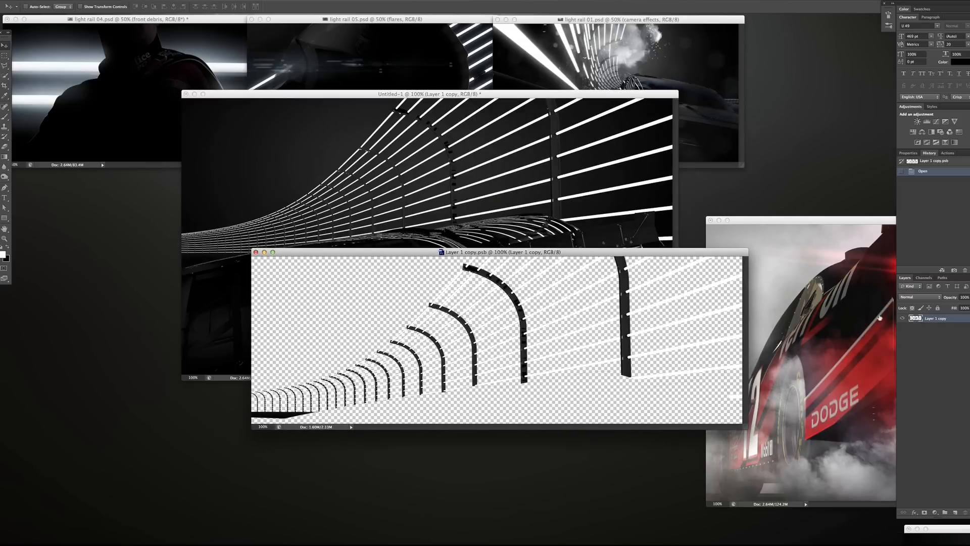
key("super+equal")
key("super+equal")
left_click(927, 121)
left_click(904, 199)
left_click(407, 159)
left_click(457, 306)
key("super+alt+z")
key("super+alt+z")
left_click(407, 158)
left_click(917, 327)
Save the Layer 1 copy Smart Object contents and close the document to return to Untitled-1
key("super+minus")
key("super+minus")
left_click_drag(79, 30, 315, 292)
key("super+s")
key("super+w")
left_click(352, 202)
Set Layer 1 copy to Screen blending and apply a 4.3-pixel Gaussian Blur to make the rails glow
left_click(917, 297)
left_click(916, 347)
left_click(181, 1)
left_click(181, 7)
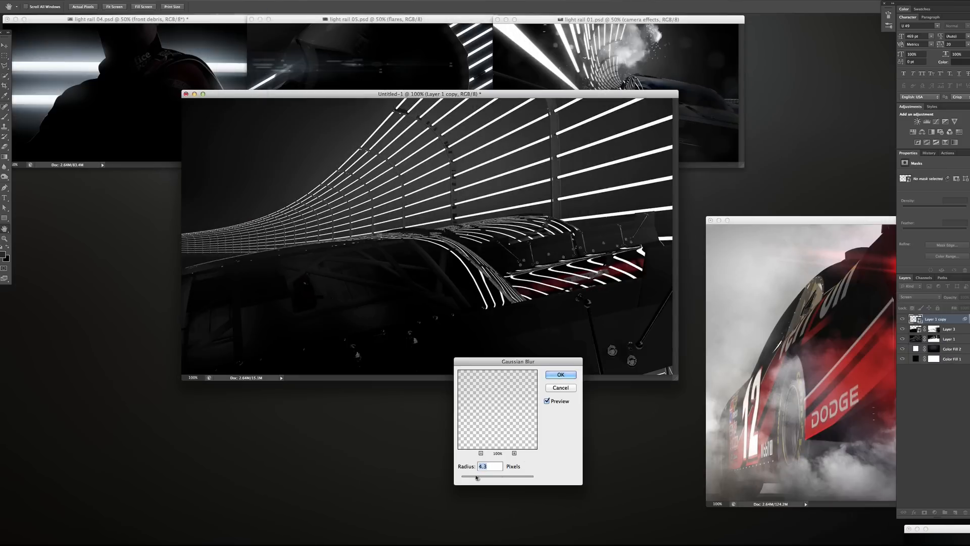
left_click(561, 374)
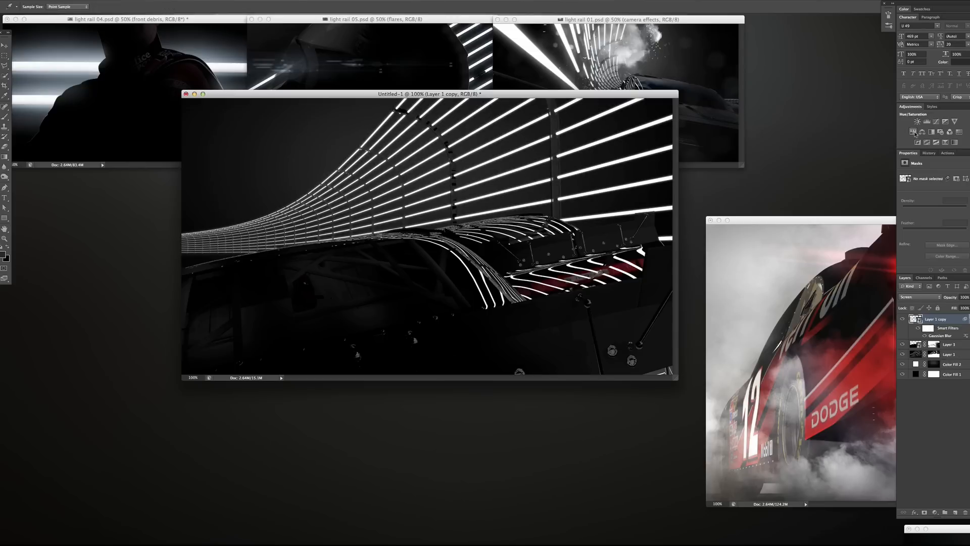
Add a colorized Hue/Saturation adjustment with hue 212 clipped to Layer 1 copy
left_click(913, 131)
left_click(937, 244)
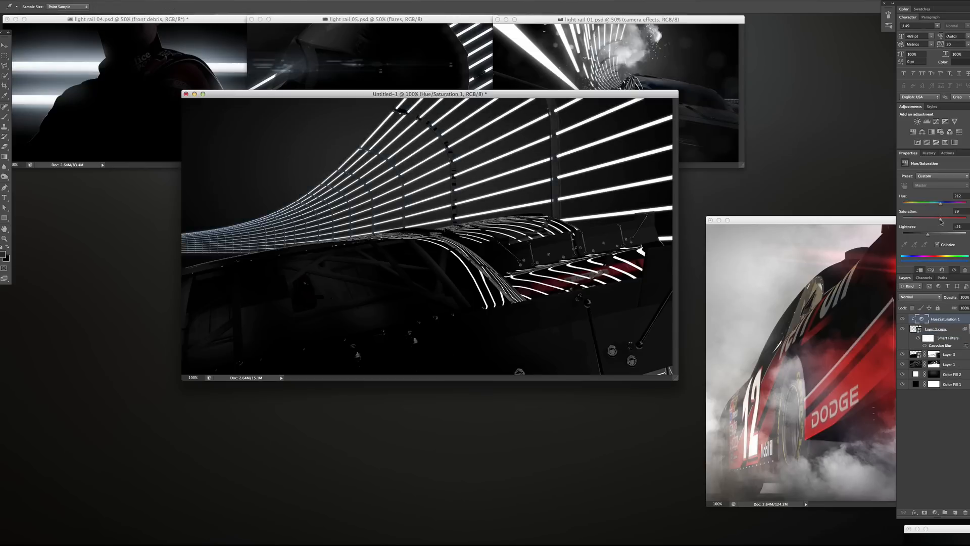
Duplicate the blurred light rail layer and apply a 7.4-pixel Gaussian Blur to the duplicate
left_click(915, 330)
key("super+j")
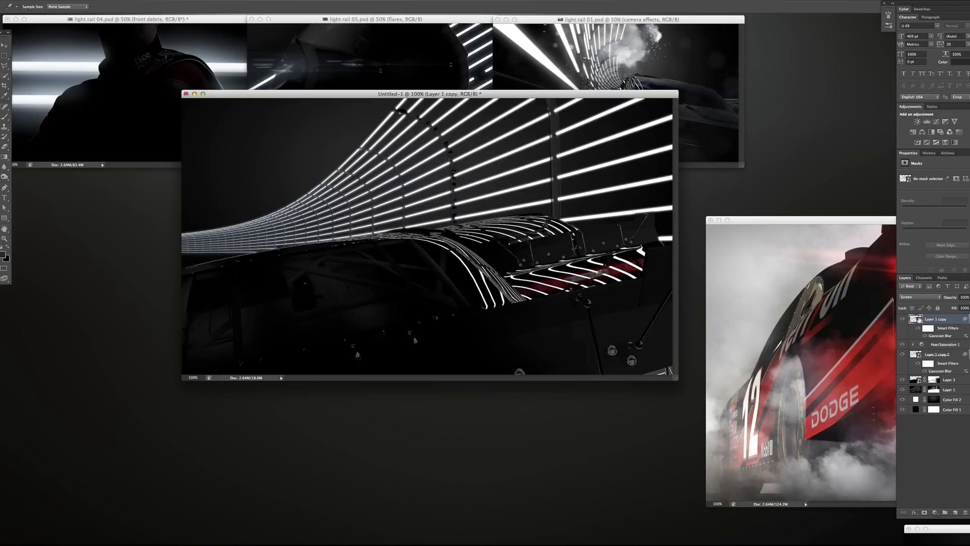
key("super+alt+f")
left_click_drag(470, 479, 485, 479)
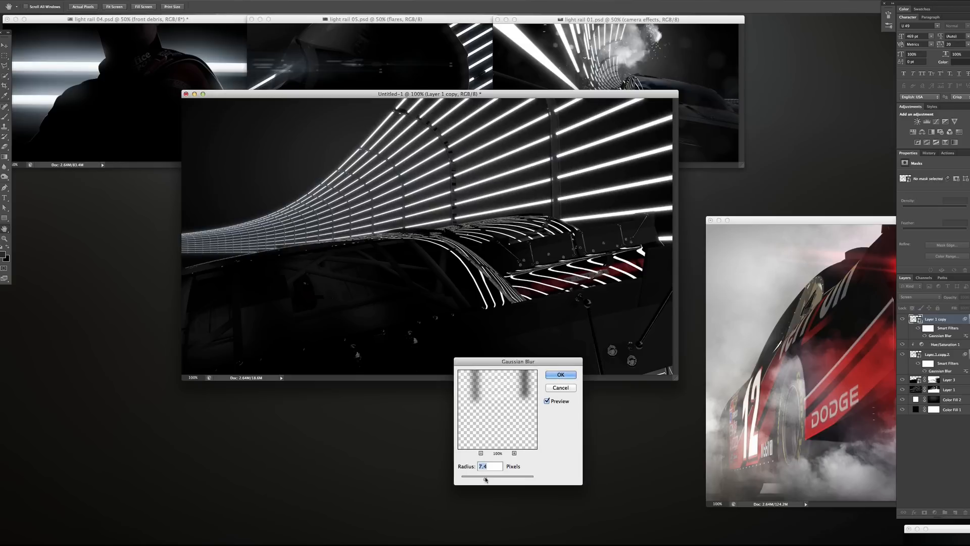
key("Return")
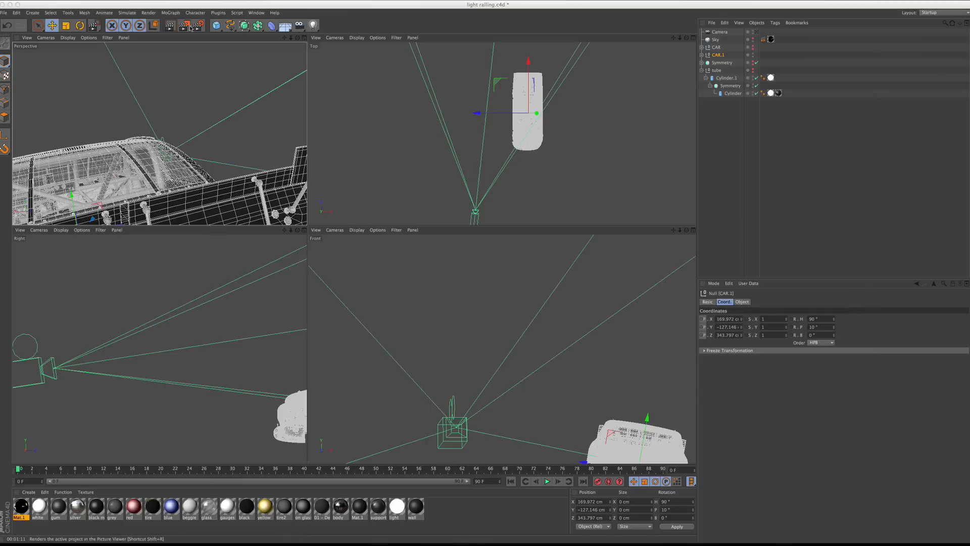
Render the Cinema 4D view to the Picture Viewer, reposition the light rail 03.psd window and browse the Nascar c4d renders folder
key("shift+r")
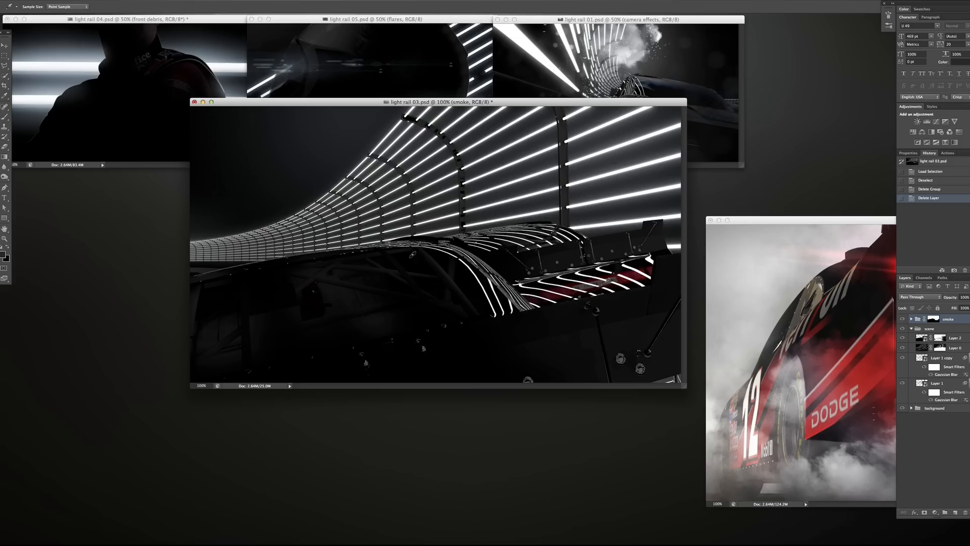
left_click_drag(618, 104, 621, 118)
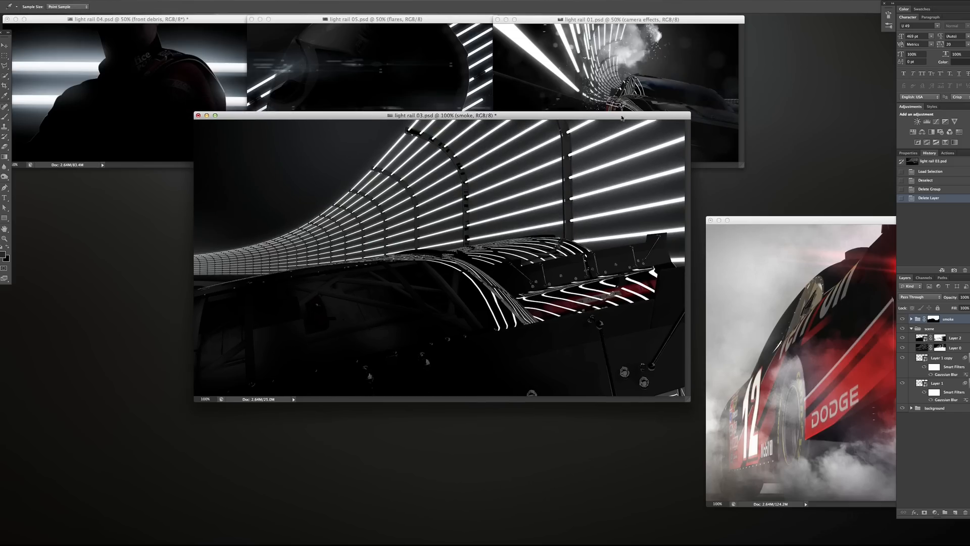
key("super+o")
left_click(484, 202)
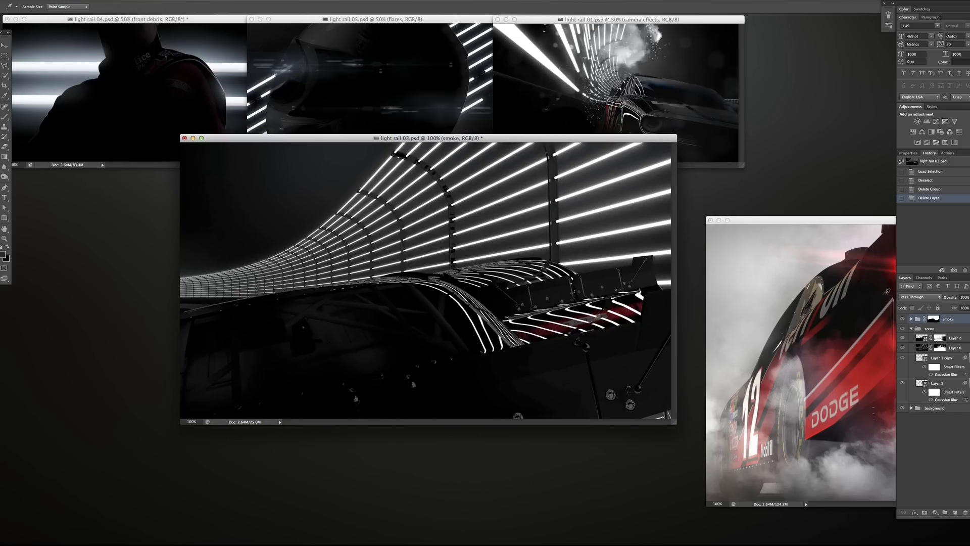
Load the smoke group's mask as a selection in light rail 03.psd, delete the mask and expand the group
left_click(933, 319, "super")
right_click(933, 318)
left_click(854, 329)
left_click(912, 319)
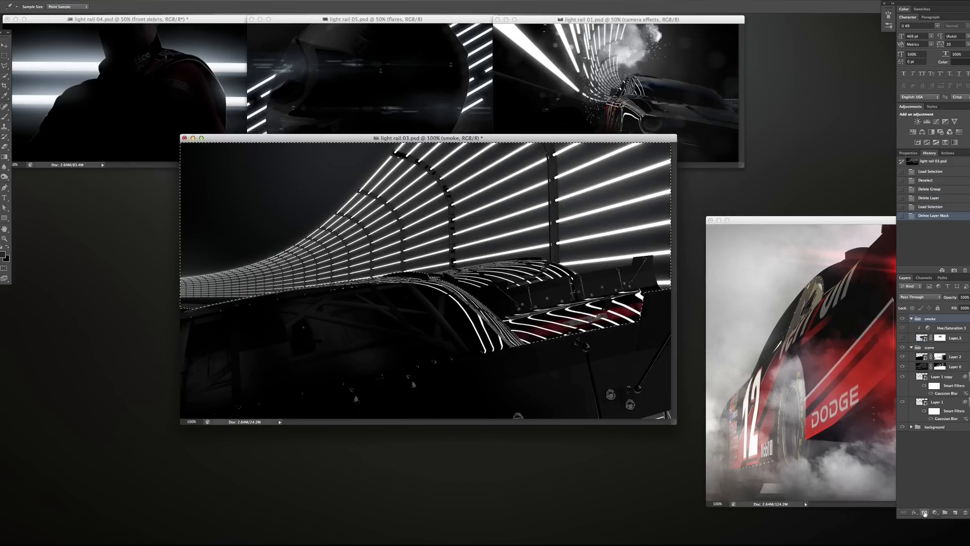
Delete the smoke layer's own mask and add a mask to the smoke group from the loaded selection
left_click(903, 338)
right_click(940, 338)
left_click(922, 352)
left_click(931, 319)
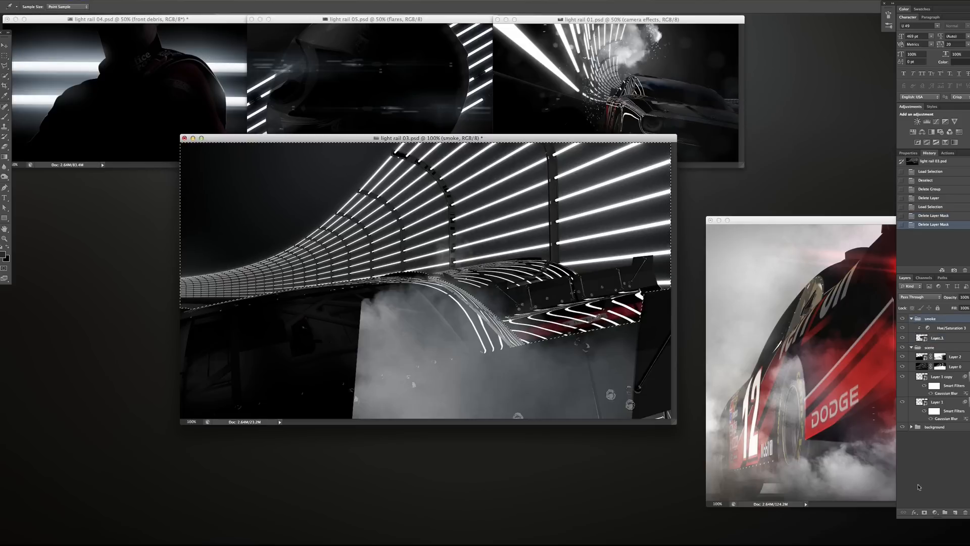
left_click(924, 512)
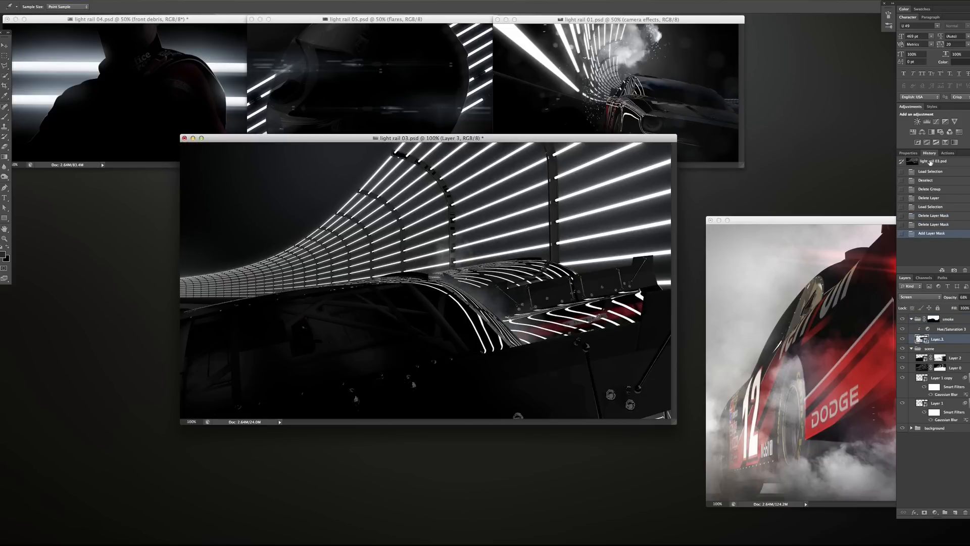
Zoom light rail 03.psd out to 50%, close the red Dodge car document and arrange the light rail windows in a grid
left_click(948, 318)
key("super+minus")
key("super+minus")
left_click_drag(306, 138, 396, 181)
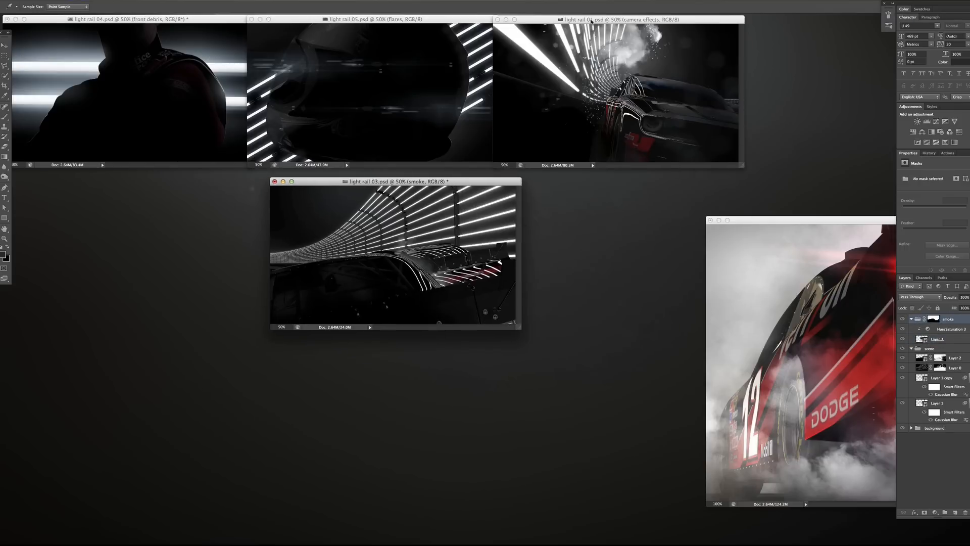
left_click_drag(540, 19, 567, 51)
left_click_drag(456, 183, 433, 175)
left_click_drag(616, 52, 591, 175)
left_click(710, 220)
left_click(453, 167)
left_click_drag(201, 18, 442, 326)
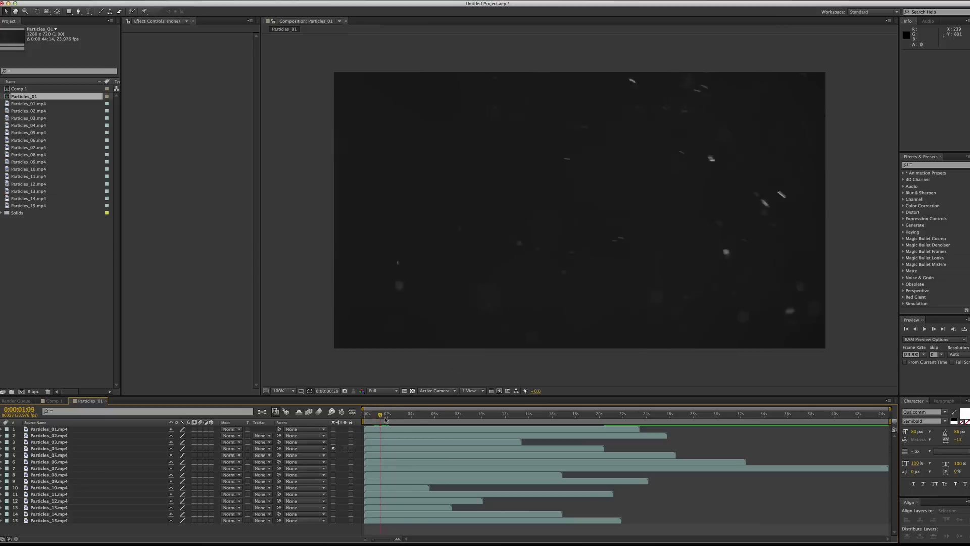
Scrub through the clips of the Particles_01 composition in After Effects, then hide After Effects
left_click_drag(385, 419, 451, 422)
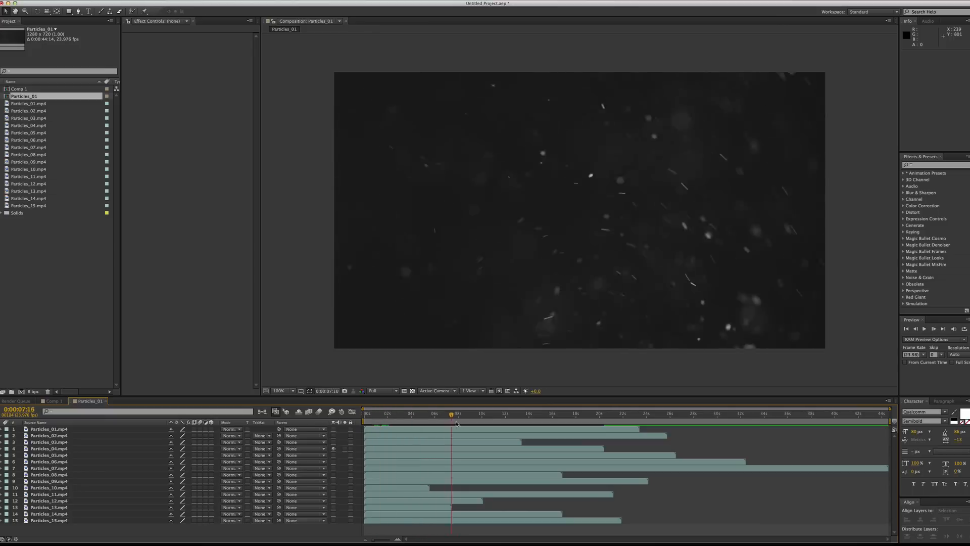
left_click(31, 1)
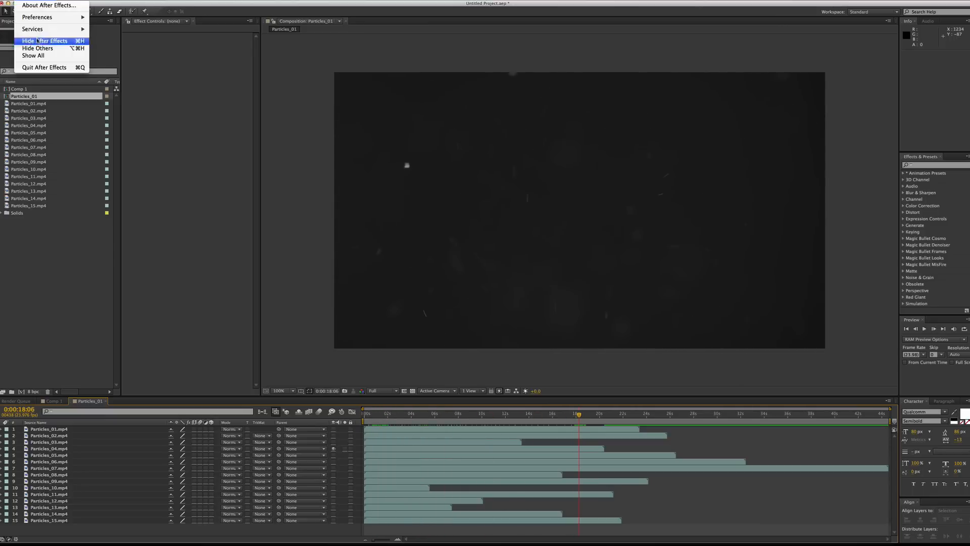
left_click(45, 41)
Reveal the debris and particle layers inside the front debris group of light rail 04.psd
left_click(453, 122)
left_click(902, 337)
left_click(903, 329)
left_click(927, 339)
left_click(928, 329)
left_click(902, 378)
left_click(919, 378)
left_click(902, 398)
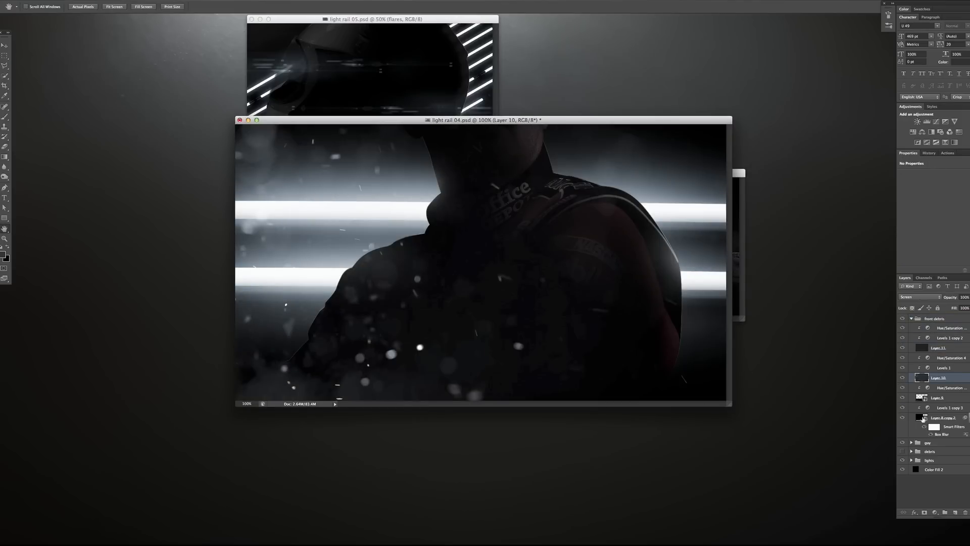
Hide the four debris and particle image layers inside the front debris group
left_click(819, 1)
left_click(834, 21)
left_click(903, 348)
left_click(902, 377)
left_click(902, 398)
left_click(902, 417)
Move the Layer 11 particle image out above the front debris group, collapse the group and show the layer
left_click(911, 329)
left_click_drag(924, 313, 903, 348)
key("super+z")
left_click(911, 320)
left_click(911, 329)
left_click(903, 319)
Clip a Levels adjustment with a black input level of 22 to Layer 11 and add a Hue/Saturation adjustment
left_click(926, 121)
left_click_drag(912, 229, 968, 233)
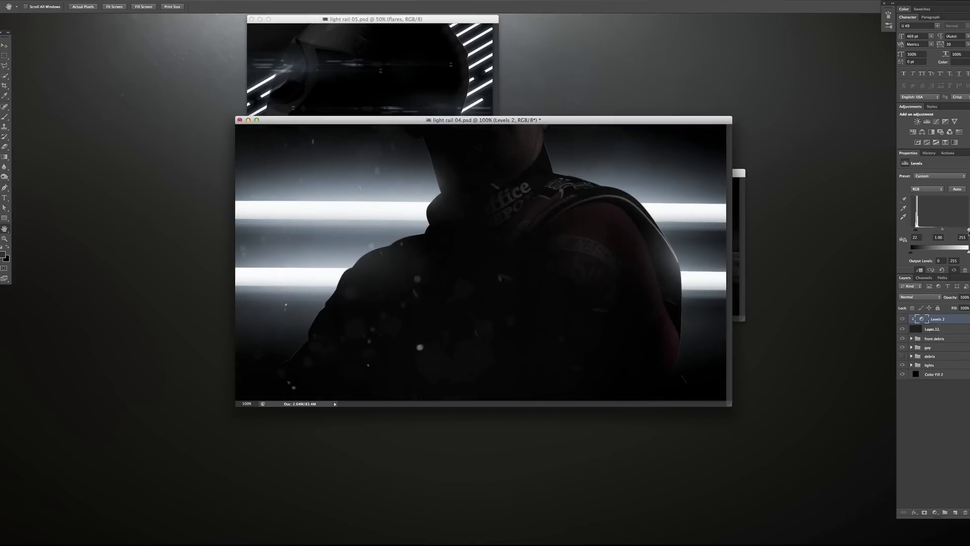
left_click(913, 132)
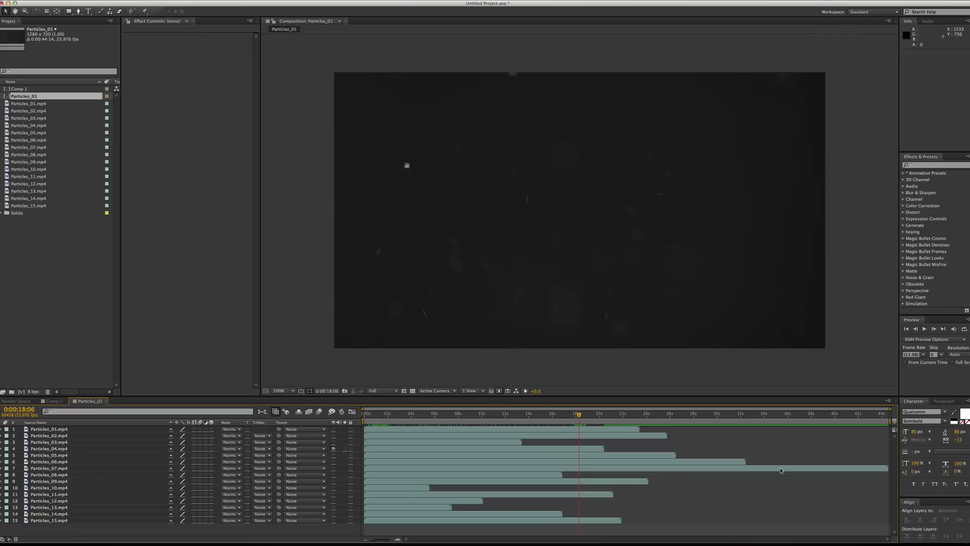
Scrub Particles_01 in After Effects to a frame near the start, then show Layer 10 in light rail 04.psd
left_click_drag(473, 413, 394, 413)
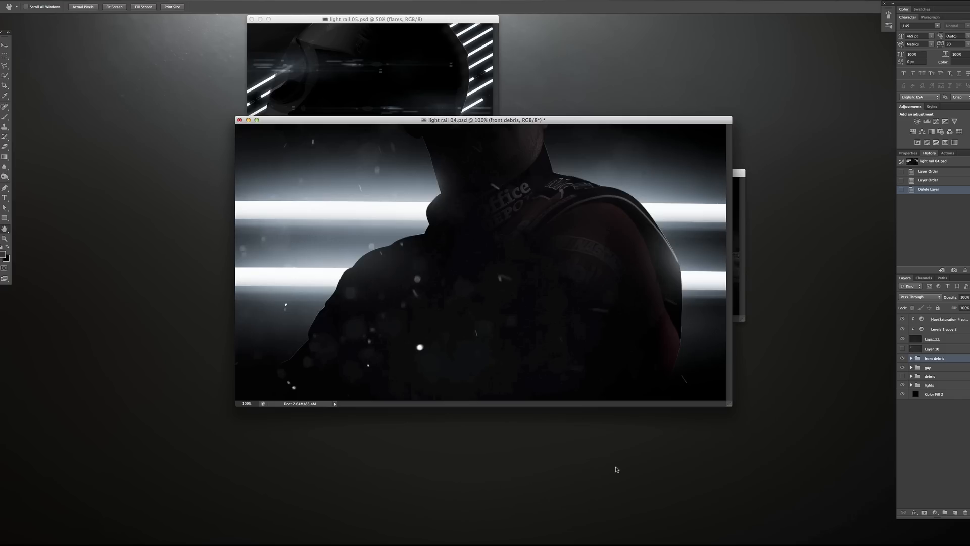
left_click(903, 349)
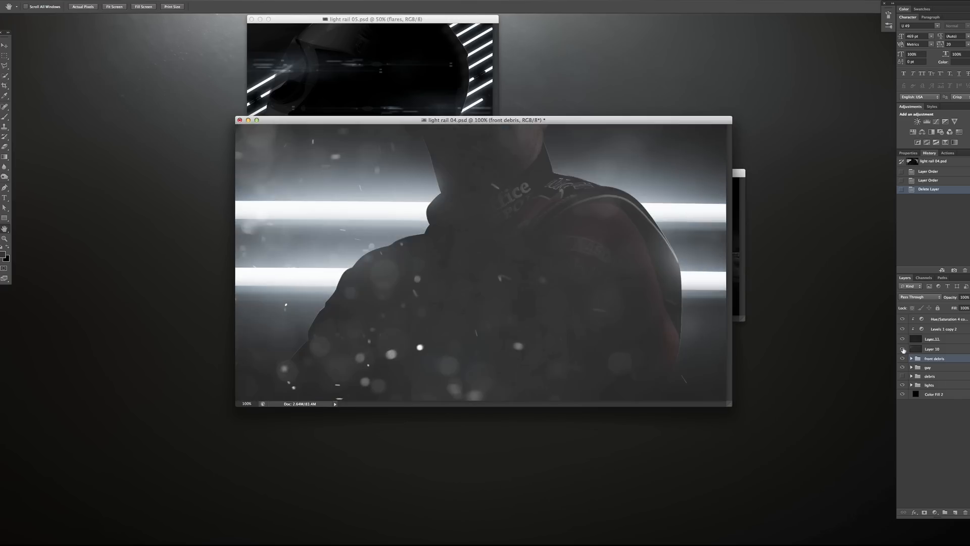
Clip to Layer 10 a black-raising Levels adjustment and a colorized Hue/Saturation adjustment with hue 221 and saturation 12
left_click(927, 121)
left_click_drag(911, 229, 917, 230)
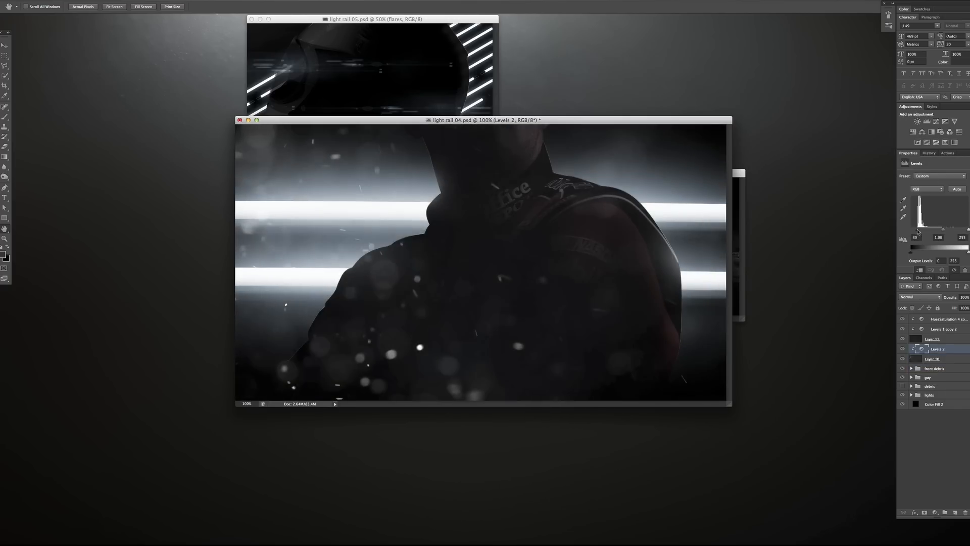
left_click(911, 133)
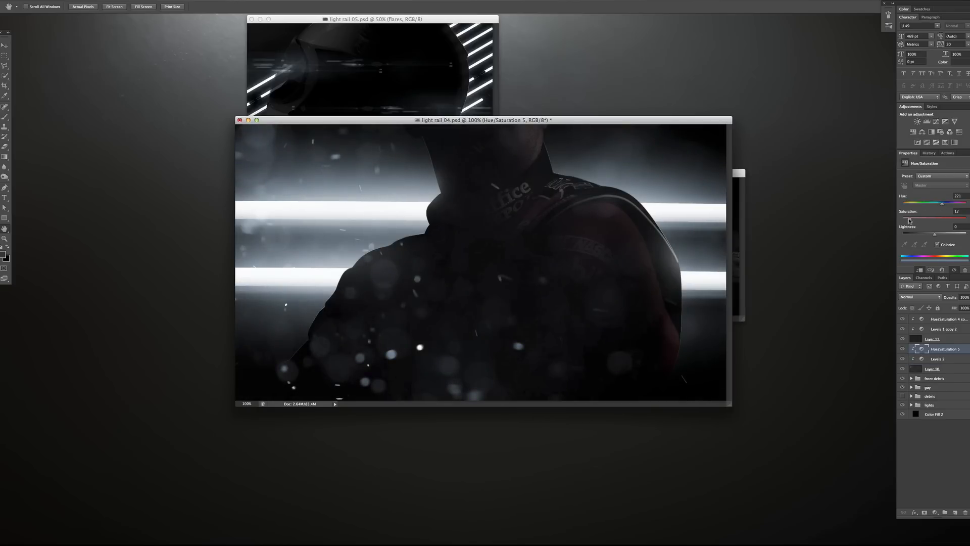
Import the Falling_Glass clips into After Effects and create a single composition containing all eight
left_click(332, 535)
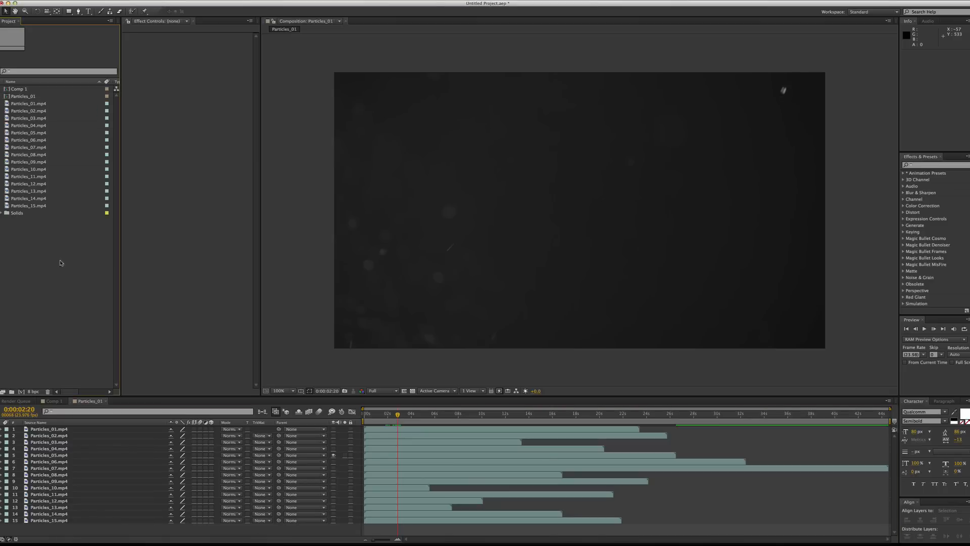
double_click(45, 261)
left_click(459, 109)
left_click(544, 130)
left_click(544, 136)
left_click_drag(663, 108, 645, 158)
key("Return")
left_click_drag(42, 148, 21, 392)
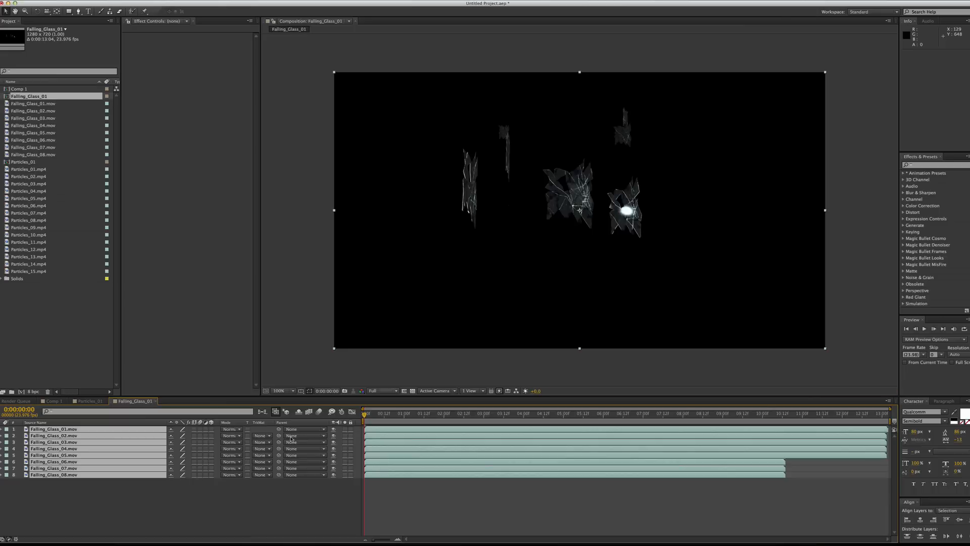
Scrub Falling_Glass_01 for a frame of shattering glass and bring it into light rail 04.psd over the driver's shoulder
left_click_drag(365, 414, 403, 416)
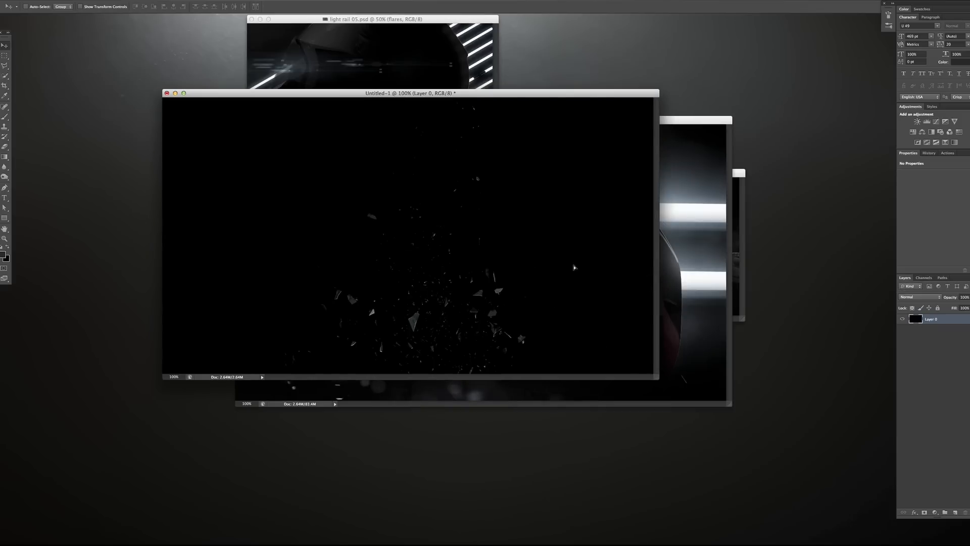
left_click_drag(574, 268, 691, 276)
key("Return")
left_click_drag(494, 258, 453, 261)
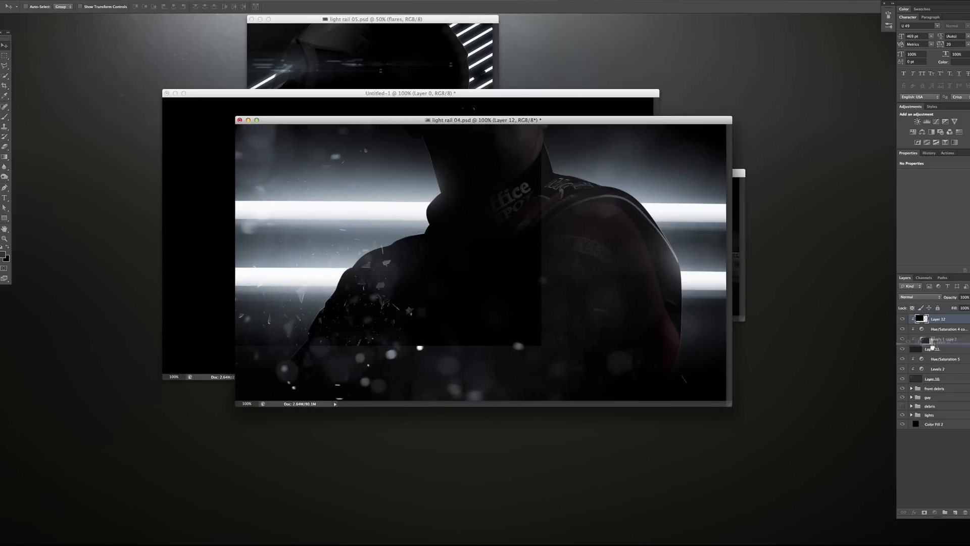
Move the Layer 12 glass image beneath Layer 10, nudge it into place and set its blending to Screen
left_click_drag(924, 324, 930, 383)
left_click_drag(432, 261, 434, 261)
left_click(921, 297)
left_click(917, 348)
Convert the Layer 12 glass image to a Smart Object and apply a small-radius Box Blur
left_click(969, 277)
left_click(920, 353)
left_click(179, 1)
left_click(188, 5)
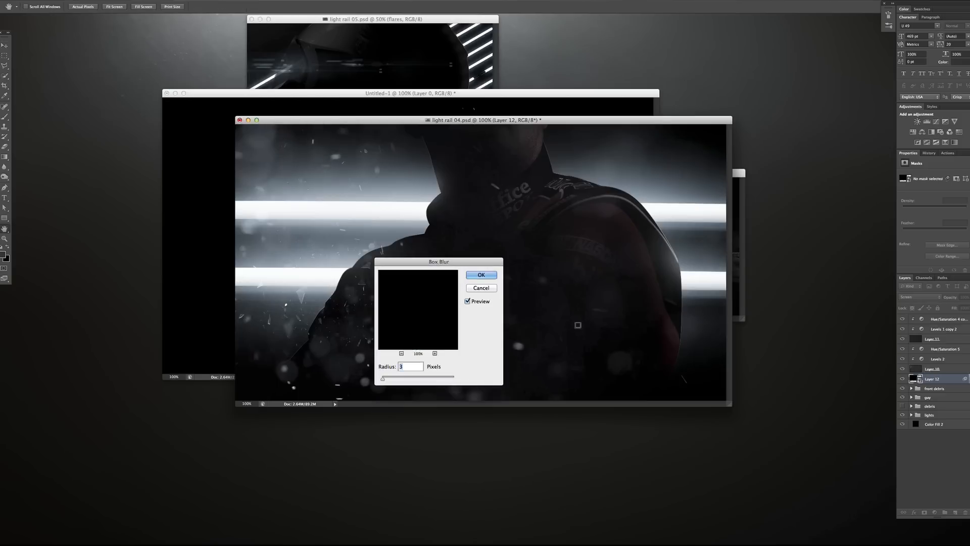
key("Return")
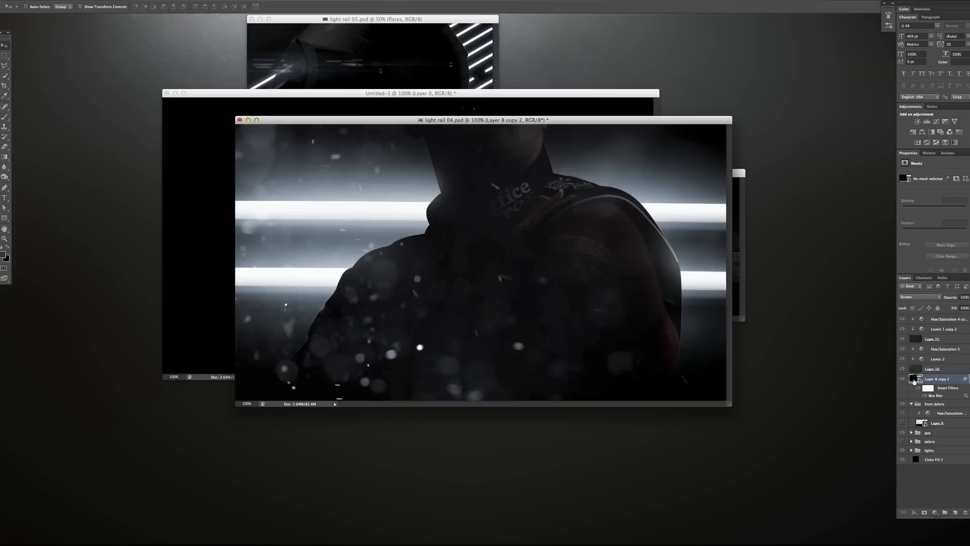
Clip a Levels adjustment with a midtone value of 0.87 to the box-blurred glass layer
left_click(926, 121)
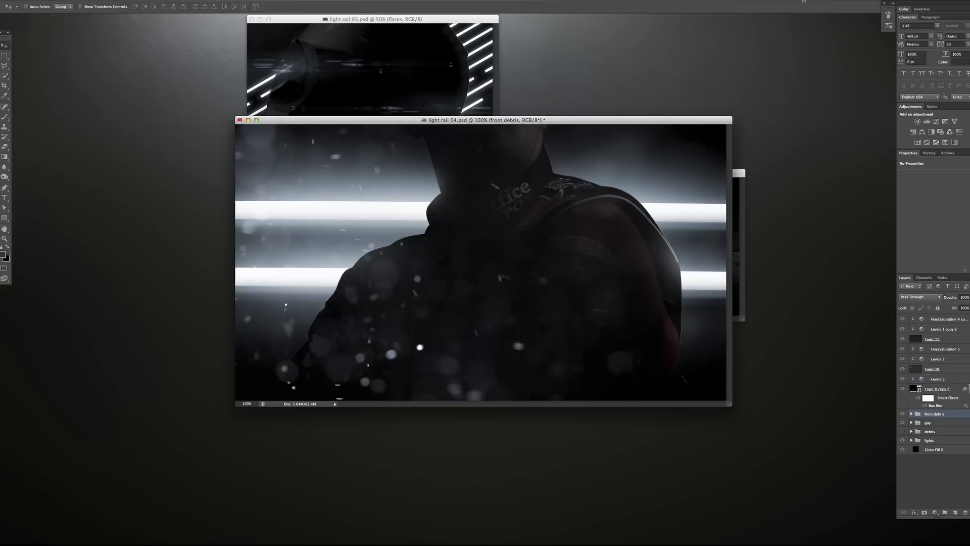
Open the smoke 01.psd document
key("super+o")
left_click(555, 182)
double_click(556, 182)
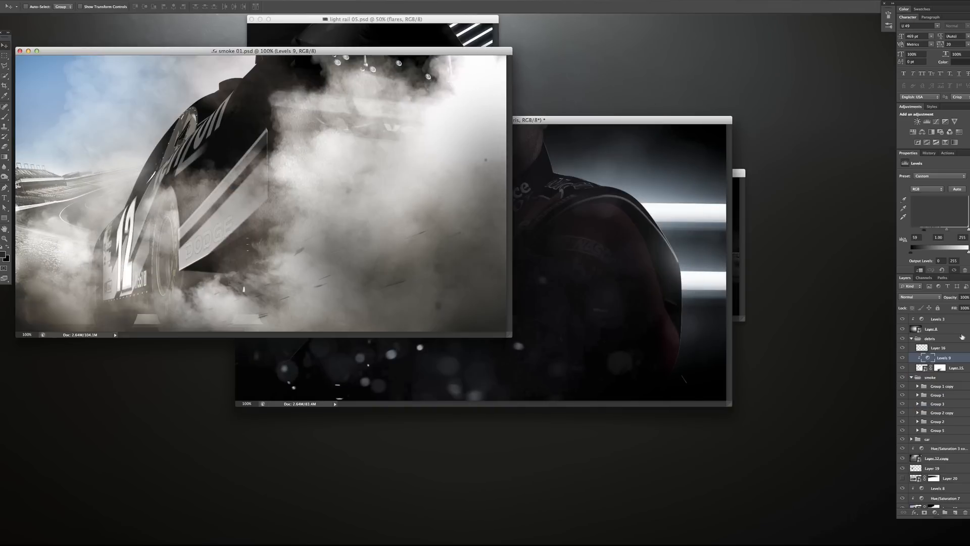
Examine what the debris layers and each smoke group contribute to the image by toggling their visibility
left_click(912, 339)
left_click(903, 356)
left_click(903, 357)
left_click(903, 366)
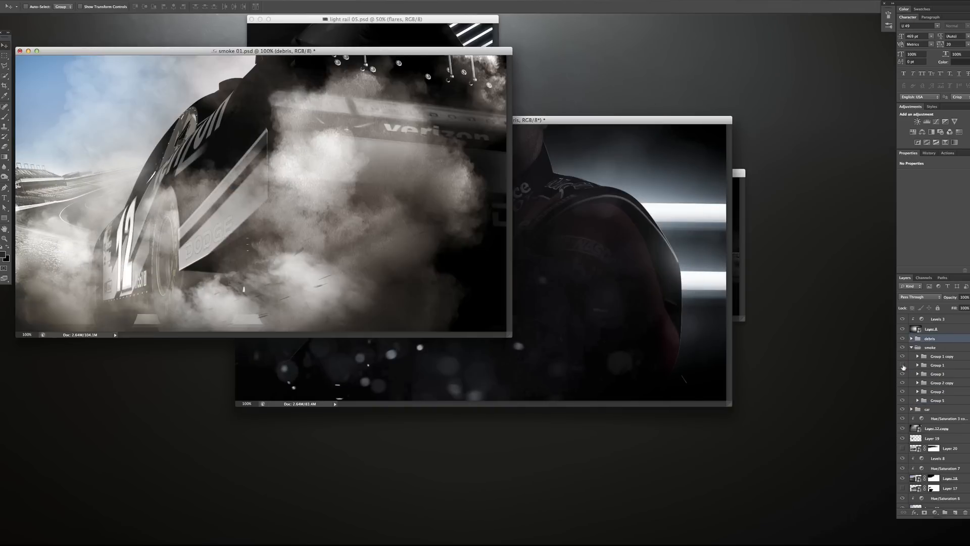
left_click(903, 366)
left_click(903, 375)
left_click(903, 375)
left_click(903, 383)
left_click(903, 383)
left_click(903, 392)
left_click(903, 392)
left_click(902, 400)
left_click(903, 400)
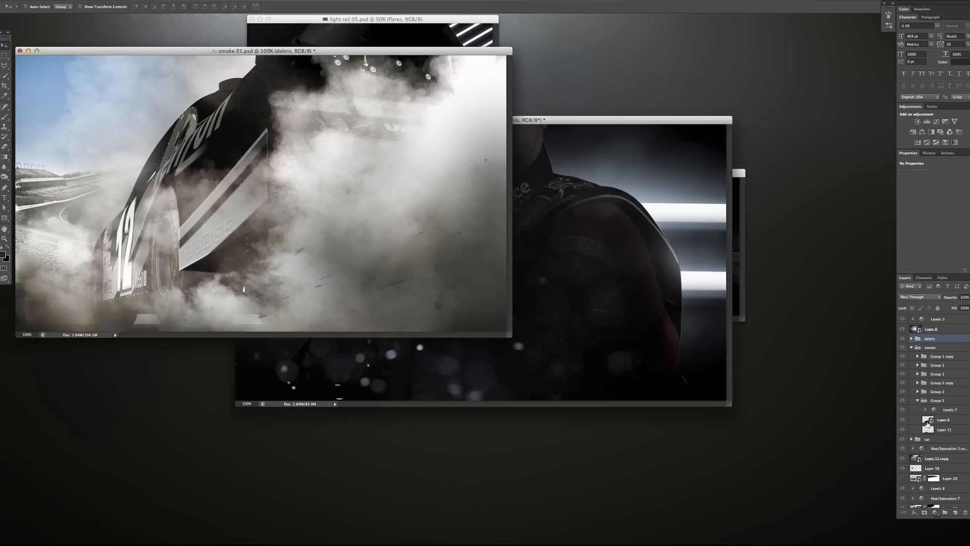
Copy the smoke layer from Group 5 into light rail 04.psd, accept the colour conversion and close smoke 01.psd without saving
left_click_drag(927, 419, 583, 329)
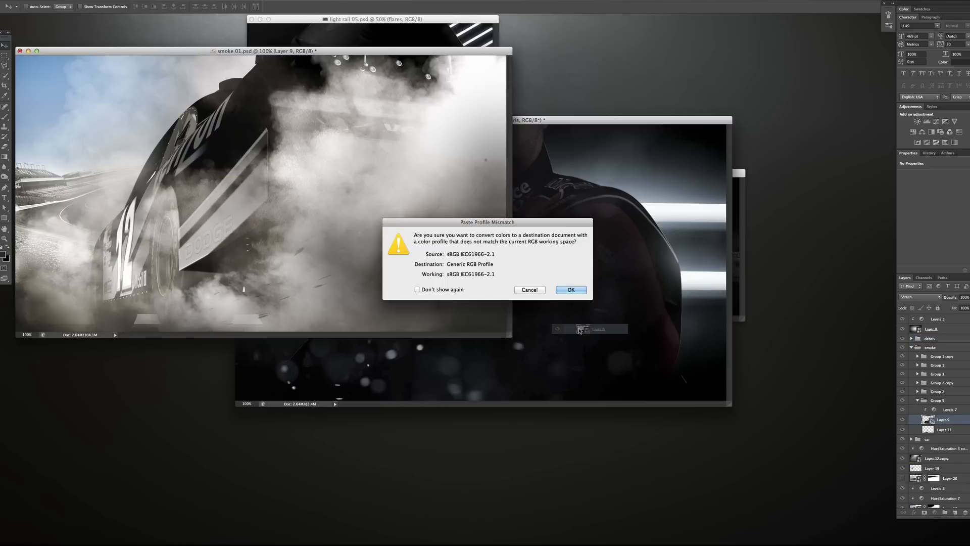
left_click(571, 289)
key("ctrl+Tab")
key("super+w")
key("super+d")
Distort the Layer 12 smoke with Free Transform and place it across the lower-left part of the driver's torso
key("super+t")
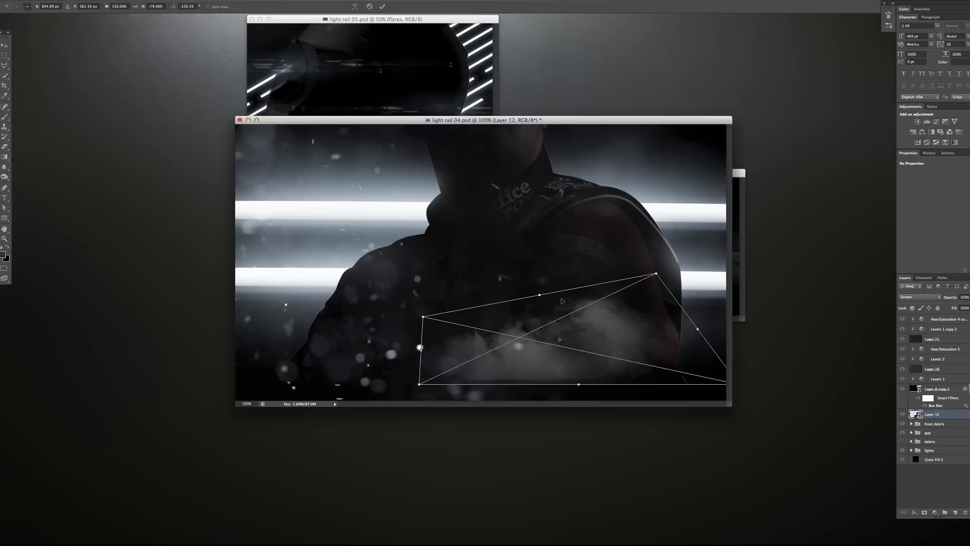
left_click_drag(541, 294, 557, 291)
left_click_drag(673, 270, 722, 317)
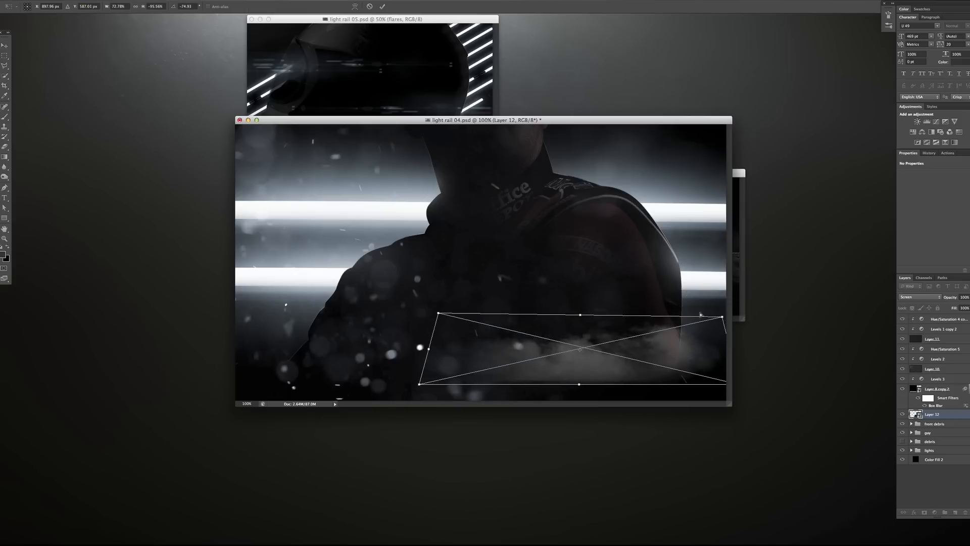
left_click_drag(582, 299, 581, 277)
left_click_drag(430, 286, 420, 293)
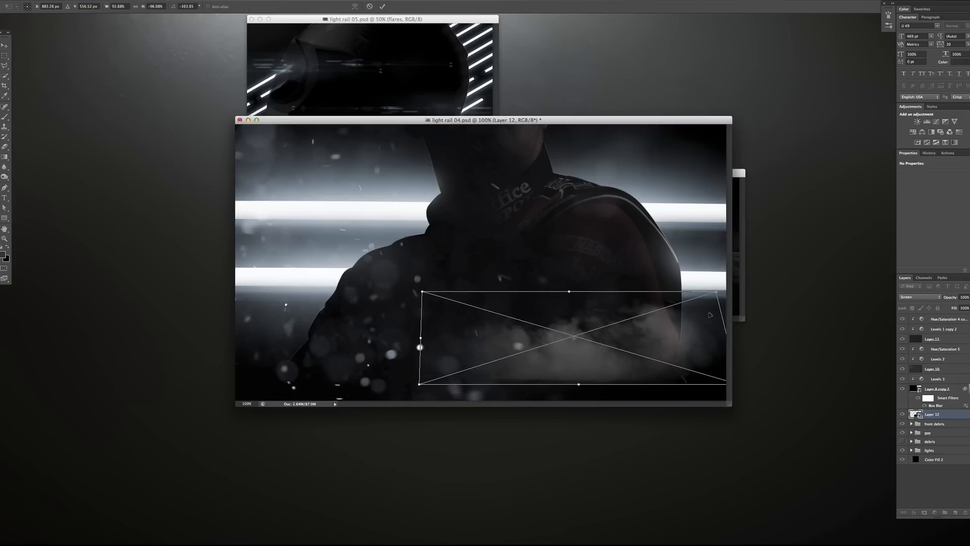
left_click_drag(602, 328, 463, 327)
left_click_drag(286, 291, 284, 278)
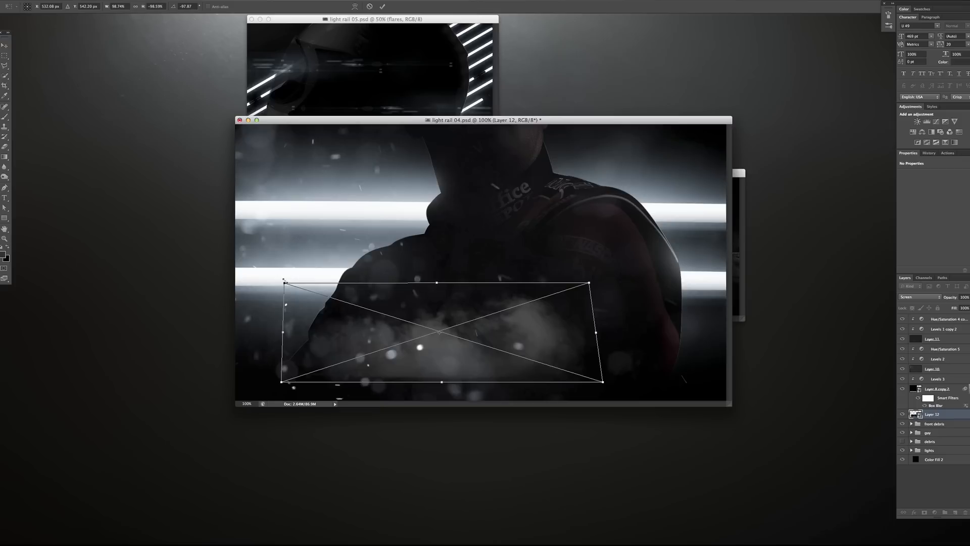
Finish transforming the smoke into the lower-left corner of the image and lower its layer opacity
right_click(461, 302)
left_click(470, 399)
left_click_drag(455, 312, 397, 380)
key("Return")
left_click_drag(392, 325, 393, 332)
left_click_drag(957, 299, 950, 300)
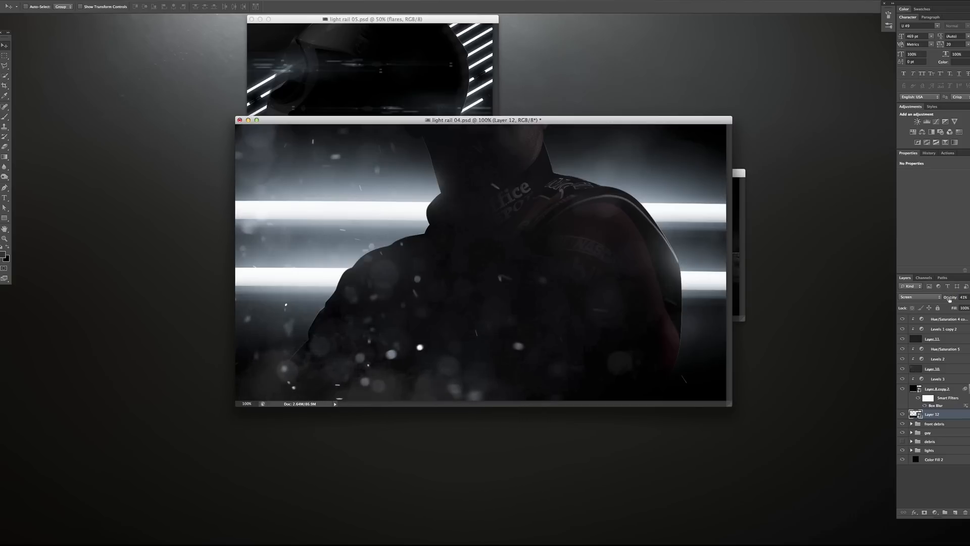
Clip a colorized Hue/Saturation adjustment with saturation 17 to the Layer 12 smoke, and set the smoke's opacity to 42%
left_click(912, 132)
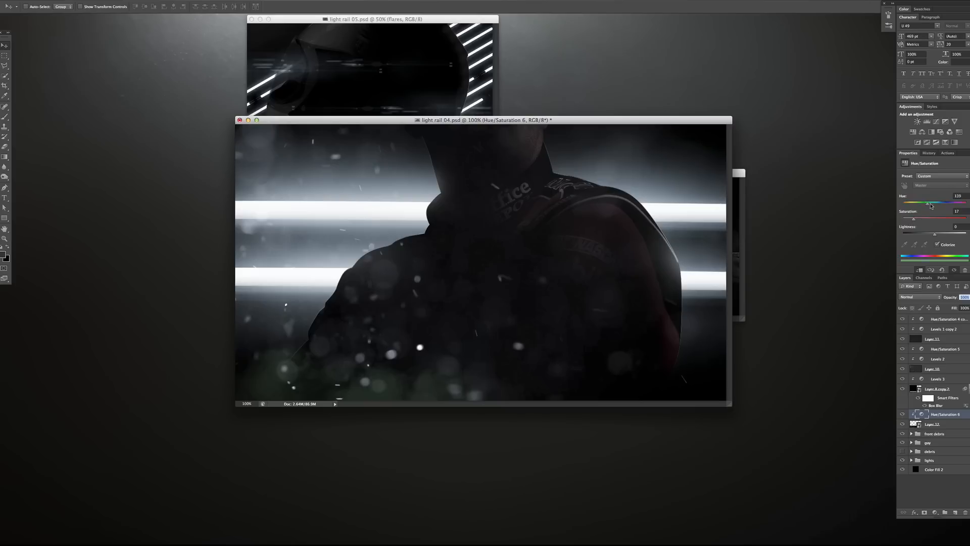
left_click(915, 424)
left_click_drag(408, 364, 390, 377)
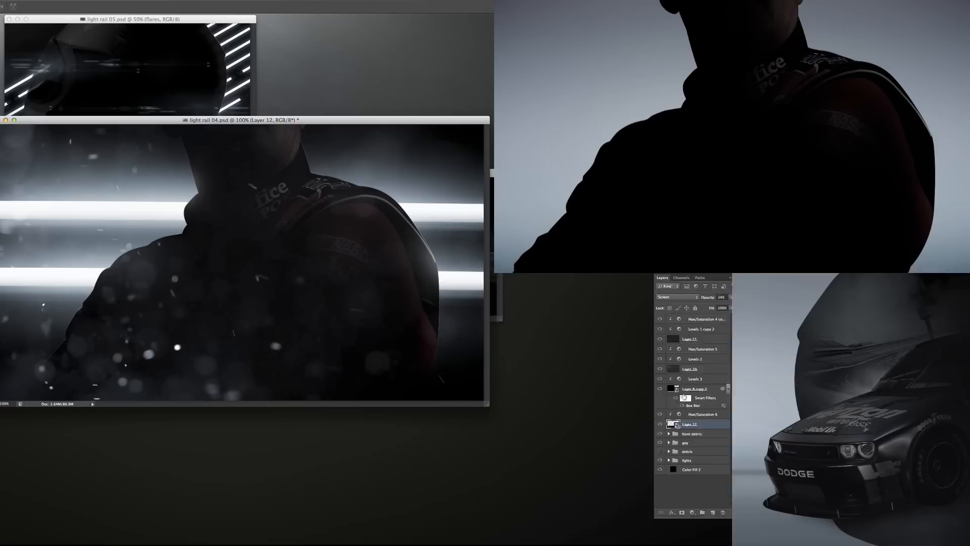
left_click(924, 414)
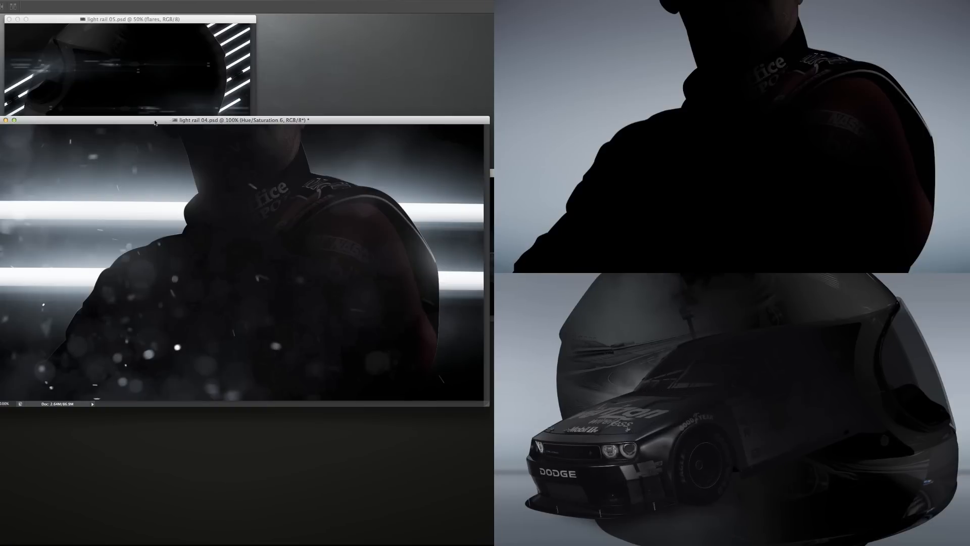
Zoom light rail 04.psd out to 50% and spread out the open light rail document windows
left_click_drag(157, 120, 151, 117)
left_click(214, 197, "alt")
left_click(213, 197, "alt")
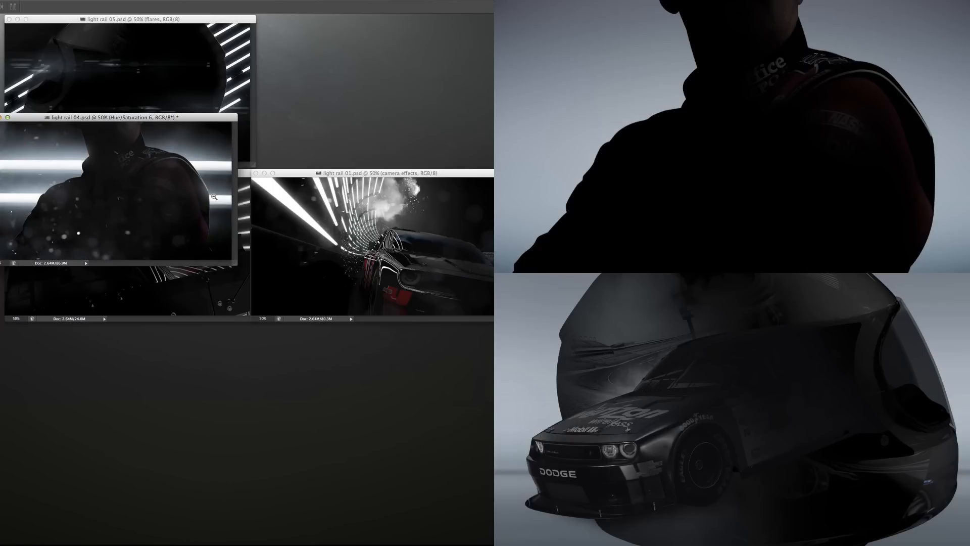
left_click_drag(220, 119, 569, 208)
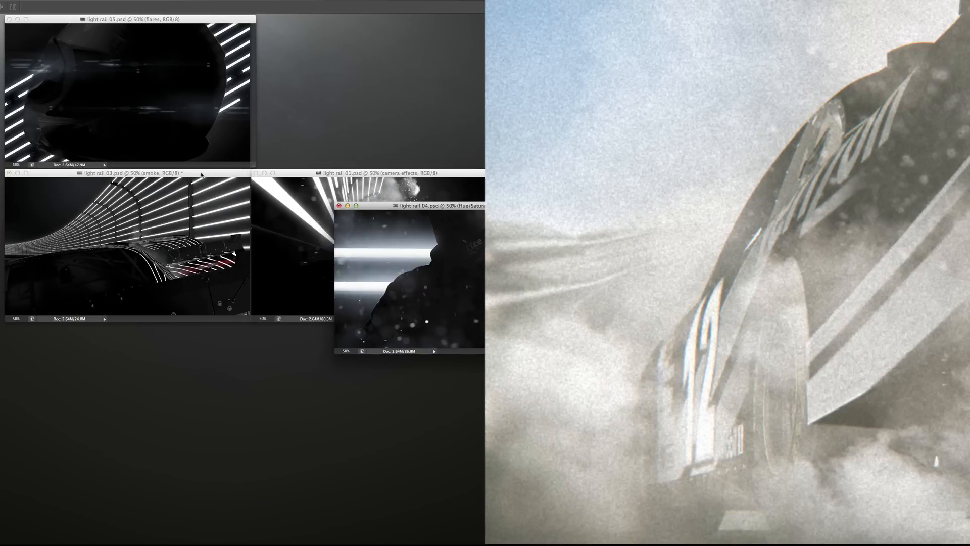
left_click_drag(222, 172, 13, 183)
left_click_drag(345, 179, 138, 189)
left_click_drag(384, 209, 338, 188)
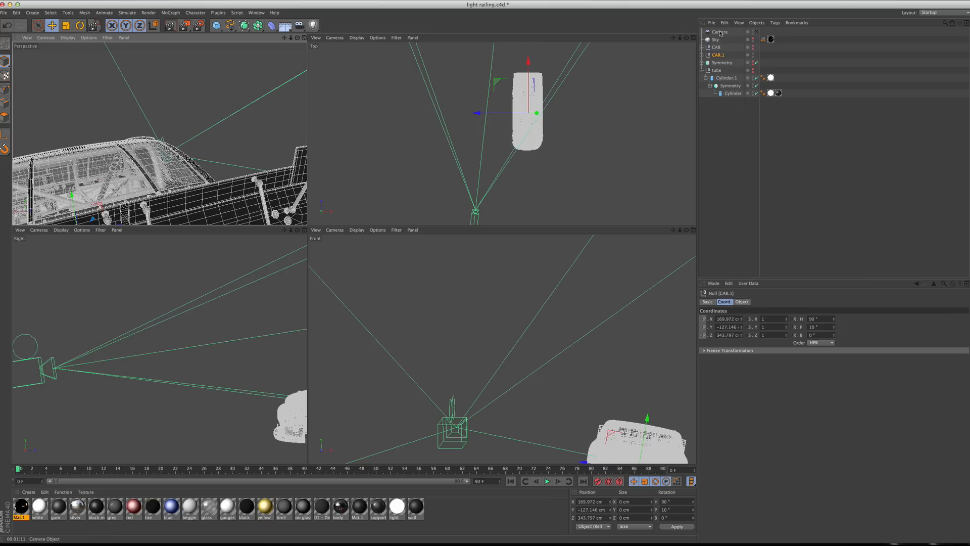
In Cinema 4D, reframe the perspective view low beside the No. 12 car and disable the top-level Symmetry object
mouse_move(298, 38)
left_mouse_down()
mouse_move(212, 66)
mouse_move(313, 37)
mouse_move(303, 45)
left_mouse_up()
left_click(730, 93)
left_click(756, 71)
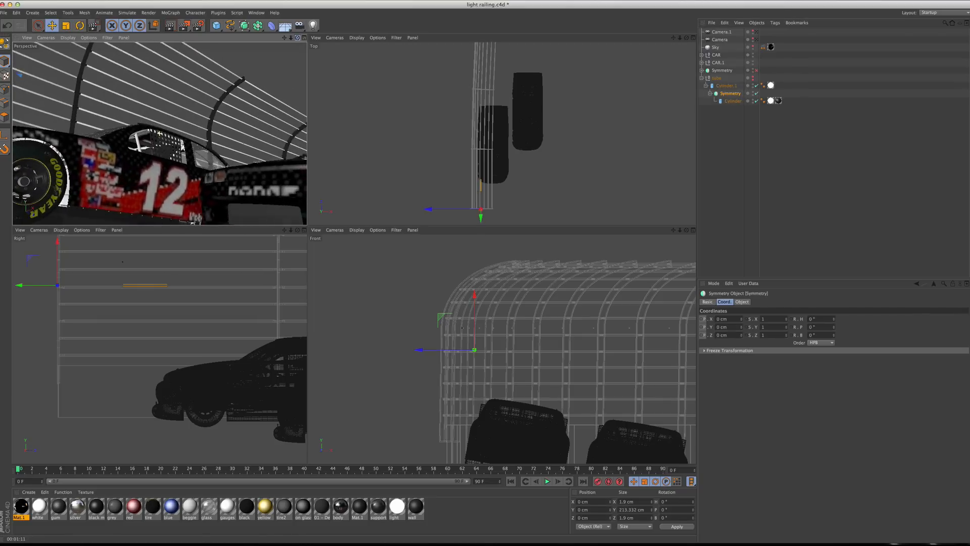
Replace CAR.1 with a different car copied from another model file into light railing.c4d
left_click(717, 63)
key("super+o")
left_click(541, 91)
left_click(472, 112)
left_click(551, 91)
left_click(472, 105)
left_click(551, 91)
double_click(550, 91)
left_click(716, 101)
left_click(256, 12)
left_click(271, 178)
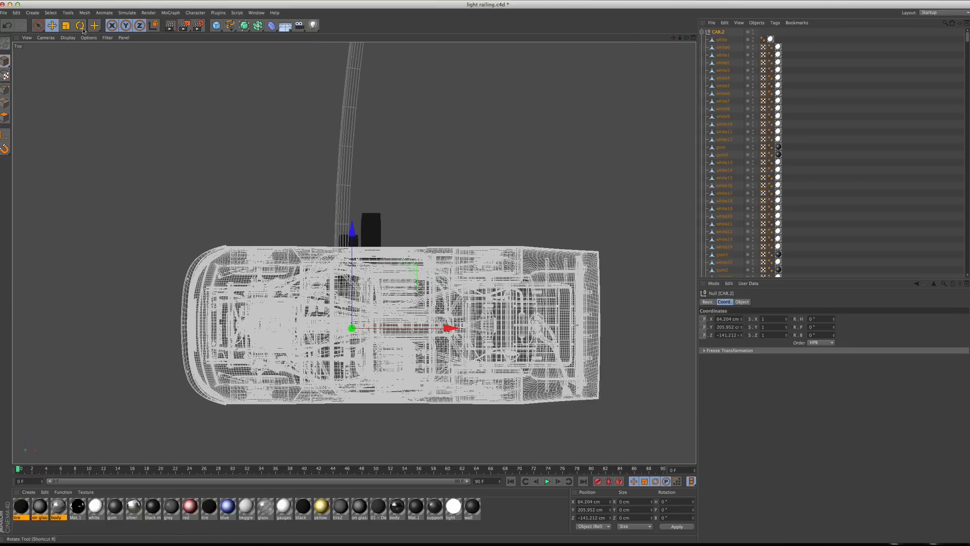
Rotate CAR.2 to a 90° heading, scale it and move it beside the other car in the top view
left_click_drag(283, 370, 442, 199)
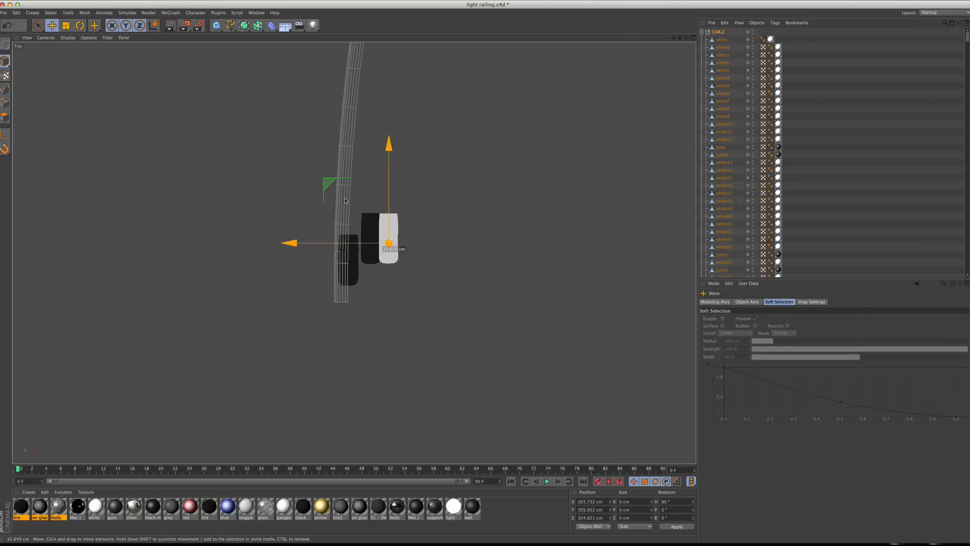
left_click_drag(345, 202, 345, 199)
scroll(354, 253, "up", 10)
key("t")
mouse_move(354, 253)
left_mouse_down()
mouse_move(279, 254)
mouse_move(354, 256)
left_mouse_up()
key("e")
middle_click(435, 242)
Bank CAR.2 to match the tilt of the first car in the front view and move it alongside
scroll(543, 253, "down", 5)
key("r")
left_click_drag(543, 253, 572, 369)
scroll(502, 348, "up", 8)
key("e")
left_click_drag(525, 422, 516, 421)
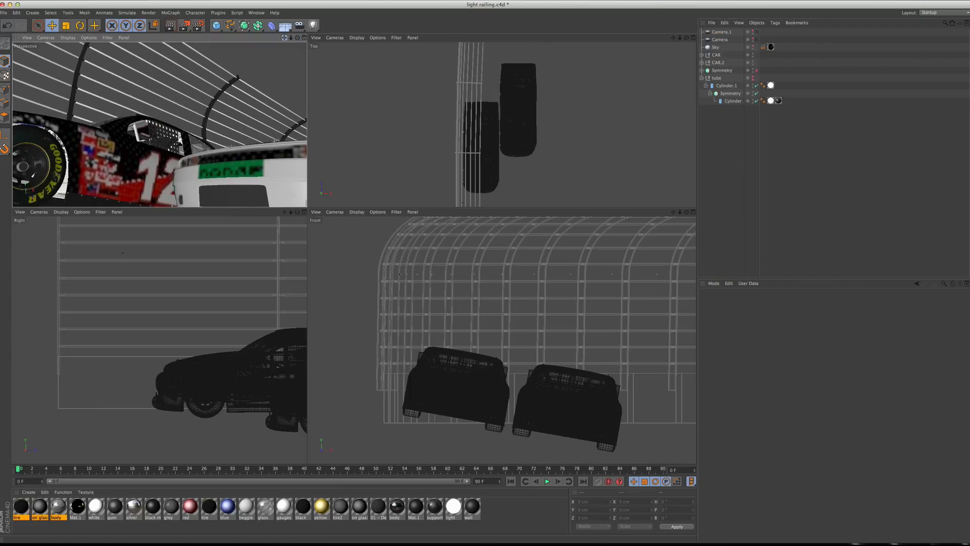
Frame both cars and the light rails through a new tilted camera and render the shot
left_click_drag(298, 38, 298, 32)
left_click(300, 25)
left_click(756, 31)
left_click_drag(833, 335, 834, 317)
left_click_drag(297, 38, 293, 40)
left_click(185, 25)
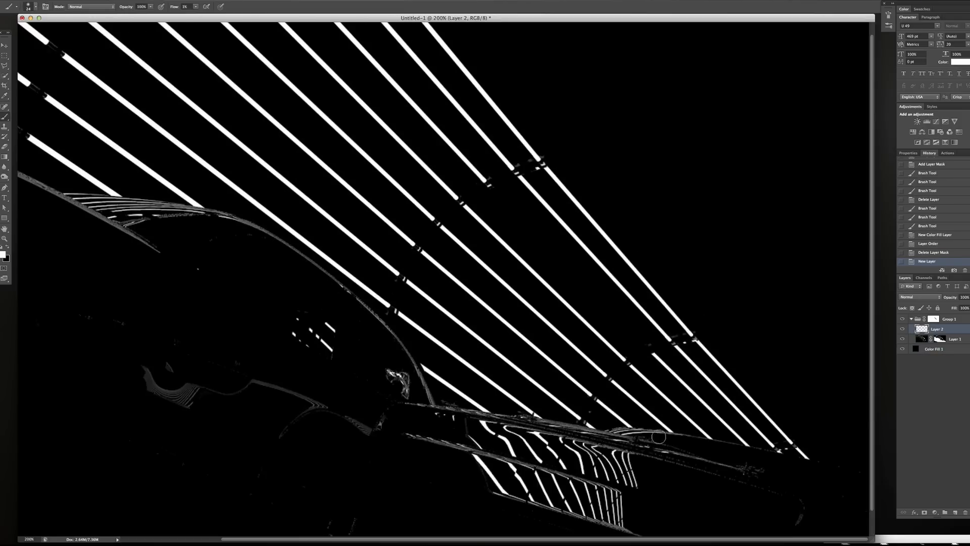
In Photoshop, brush soft white glows at 1% flow on Layer 2 where the light rails meet the cars
key("bracketright")
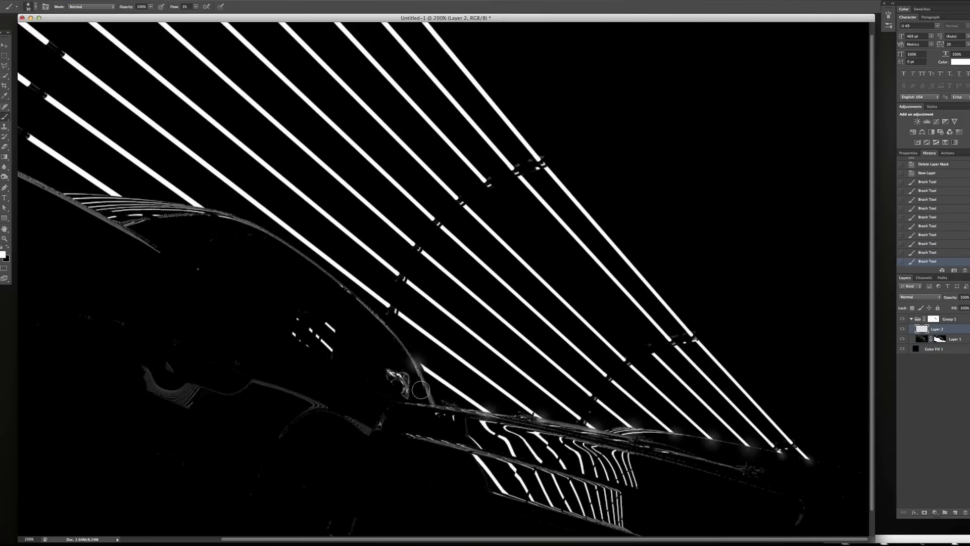
left_click_drag(415, 423, 546, 436)
left_click(334, 217)
left_click(334, 216)
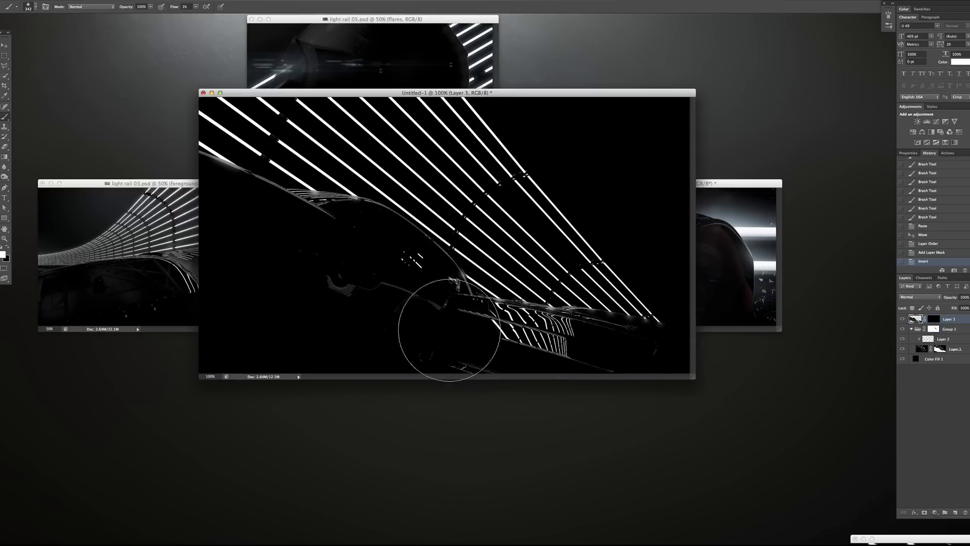
Paint on Layer 3's inverted mask to softly reveal the No. 12 car's wheel, door and window
key("x")
mouse_move(265, 238)
left_mouse_down()
mouse_move(328, 223)
mouse_move(434, 268)
left_mouse_up()
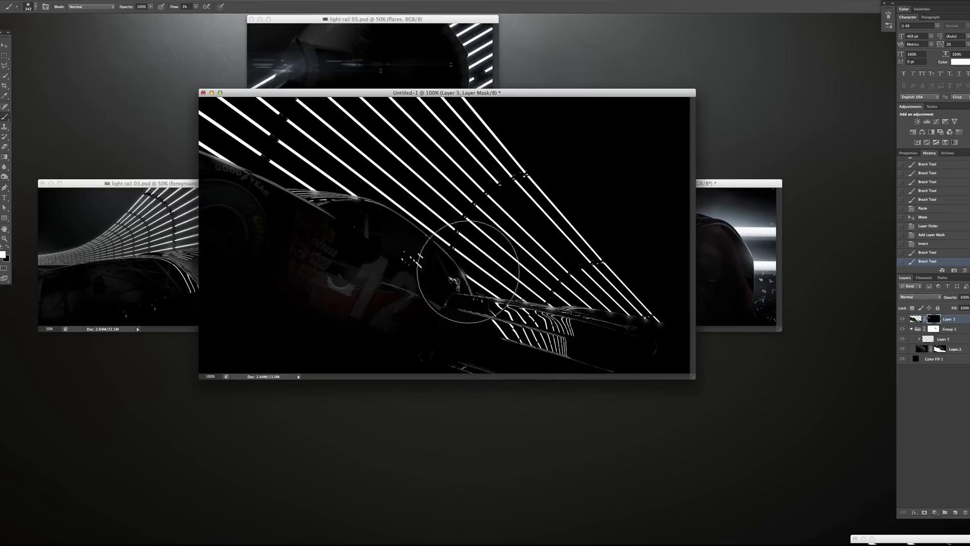
key("x")
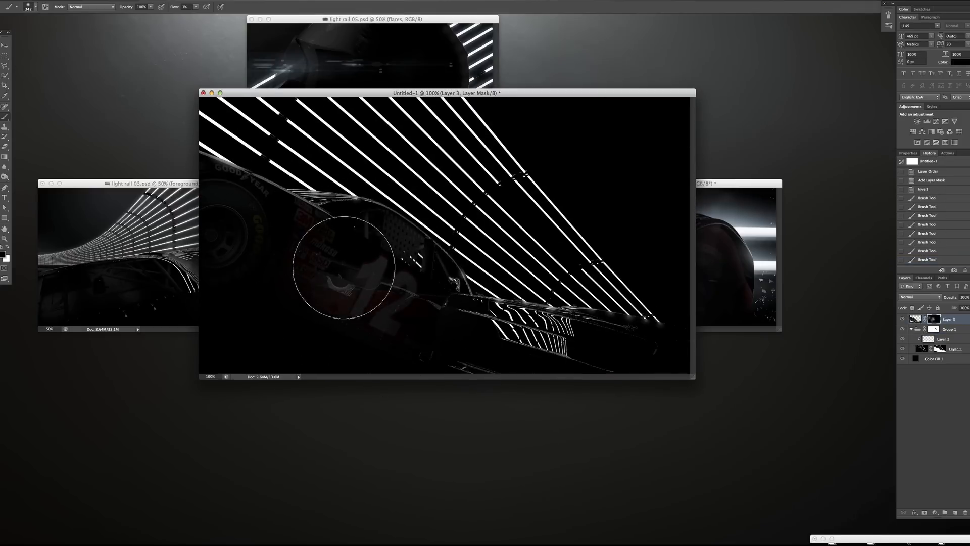
left_click_drag(343, 268, 258, 198)
Duplicate Layer 3, reset the copy's mask to black and paint in the front of the second car
key("super+j")
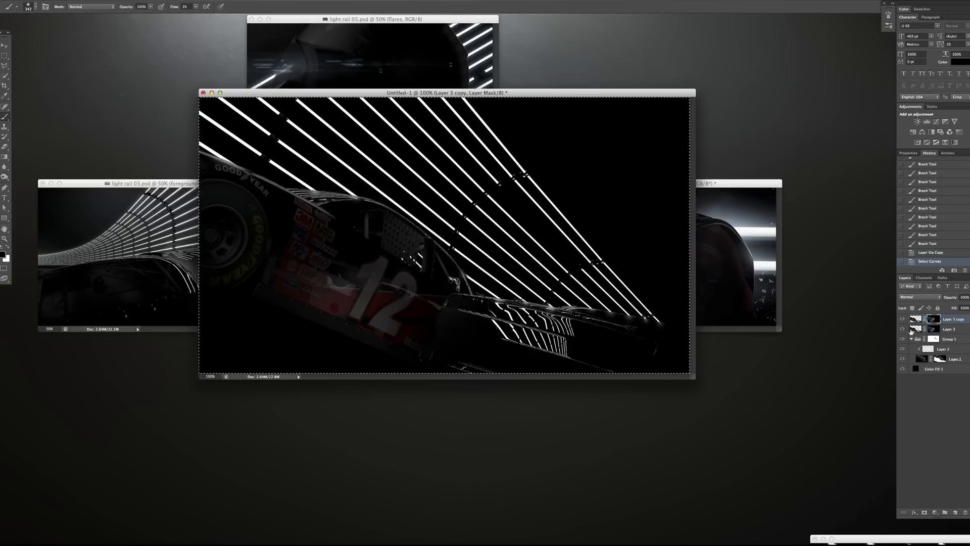
key("alt+BackSpace")
key("x")
left_click(885, 539)
left_click(507, 336)
mouse_move(507, 335)
left_mouse_down()
mouse_move(604, 299)
mouse_move(639, 336)
left_mouse_up()
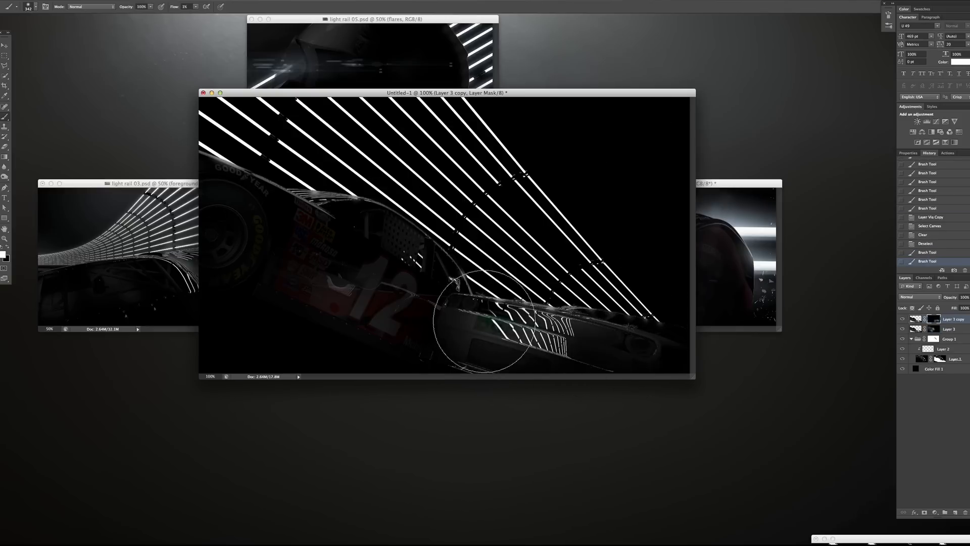
Group the two masked car layers and name the group highlight
left_click(829, 1)
key("super+g")
double_click(933, 319)
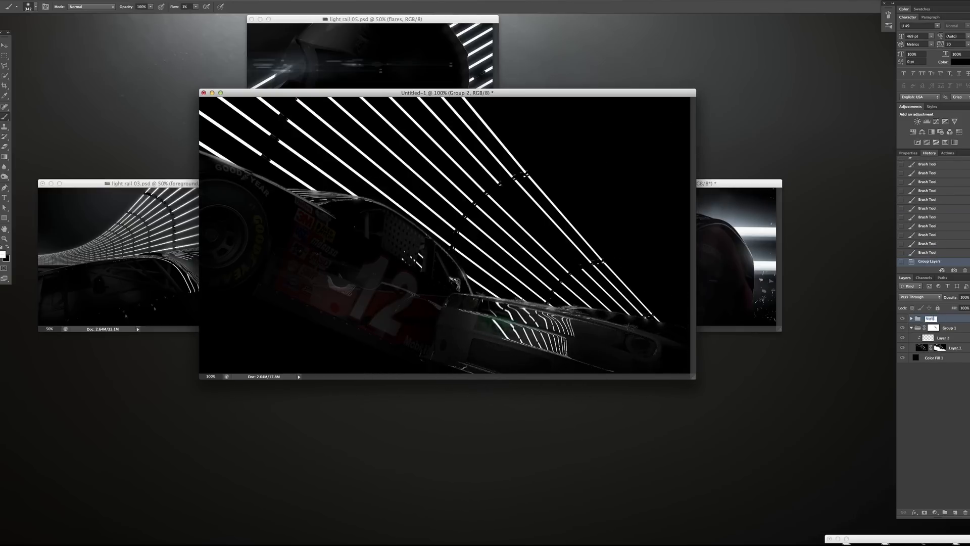
type("highlight")
key("Return")
Add a layer beneath the car layers in the highlight group and brush a soft white glow on the ground
key("alt+shift+super+n")
left_click_drag(937, 328, 937, 352)
mouse_move(331, 323)
left_mouse_down()
mouse_move(358, 336)
mouse_move(378, 369)
left_mouse_up()
key("super+plus")
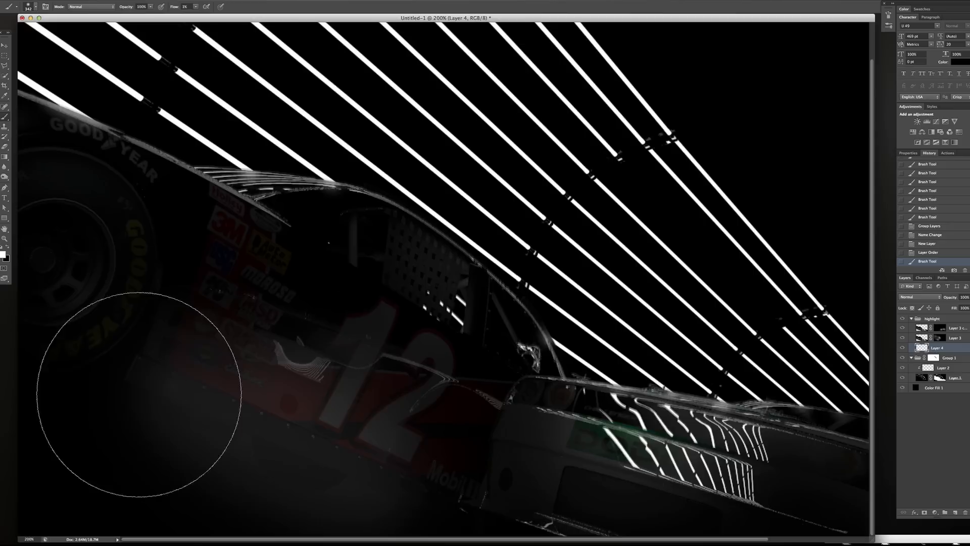
mouse_move(259, 418)
left_mouse_down()
mouse_move(341, 387)
mouse_move(412, 493)
left_mouse_up()
Outline the ground beneath the No. 12 car with the Polygonal Lasso and fill it on Layer 4 to shape the glow
key("l")
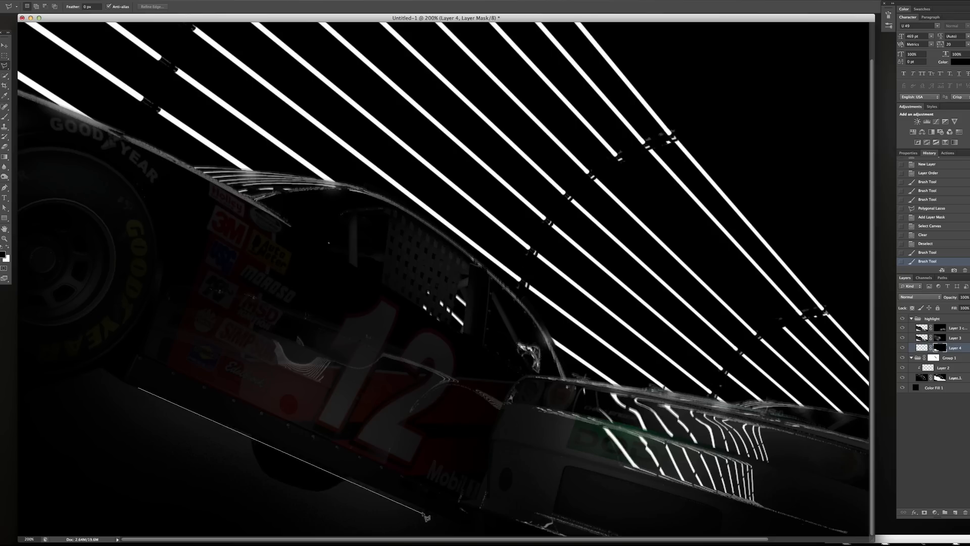
double_click(426, 516)
key("shift+BackSpace")
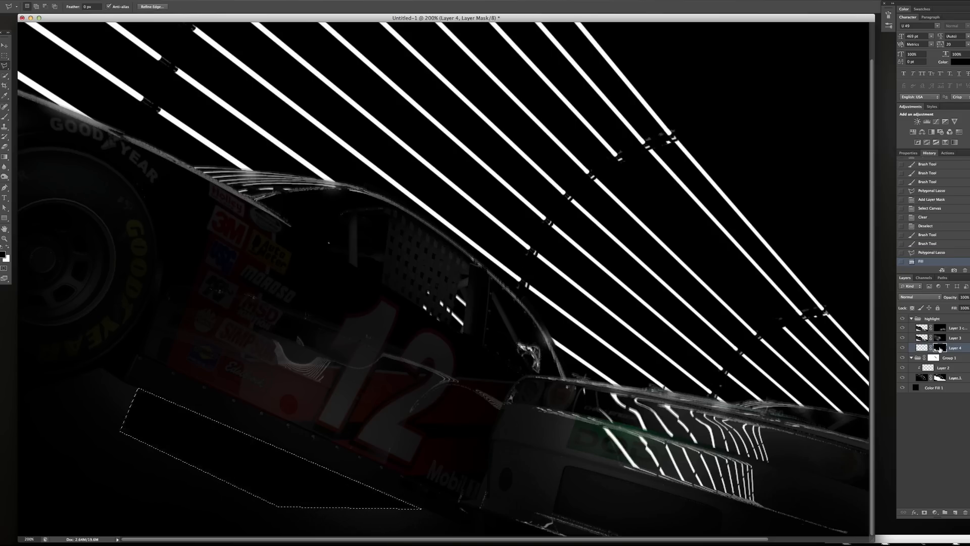
key("Return")
key("super+d")
key("x")
key("super+z")
left_click(923, 349)
key("shift+BackSpace")
key("Return")
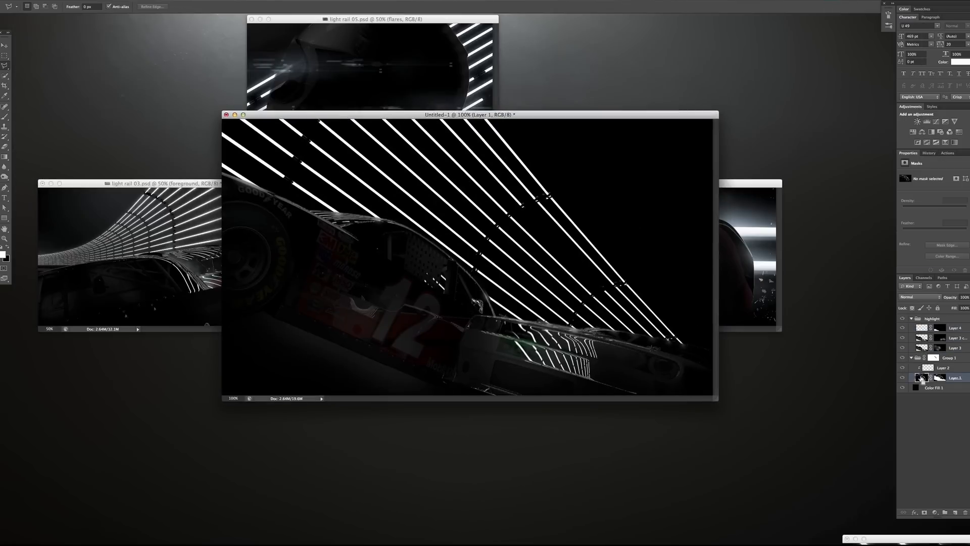
Copy the Layer 1 render to the top of the stack, apply its mask and rename it lights
left_click_drag(923, 379, 915, 320)
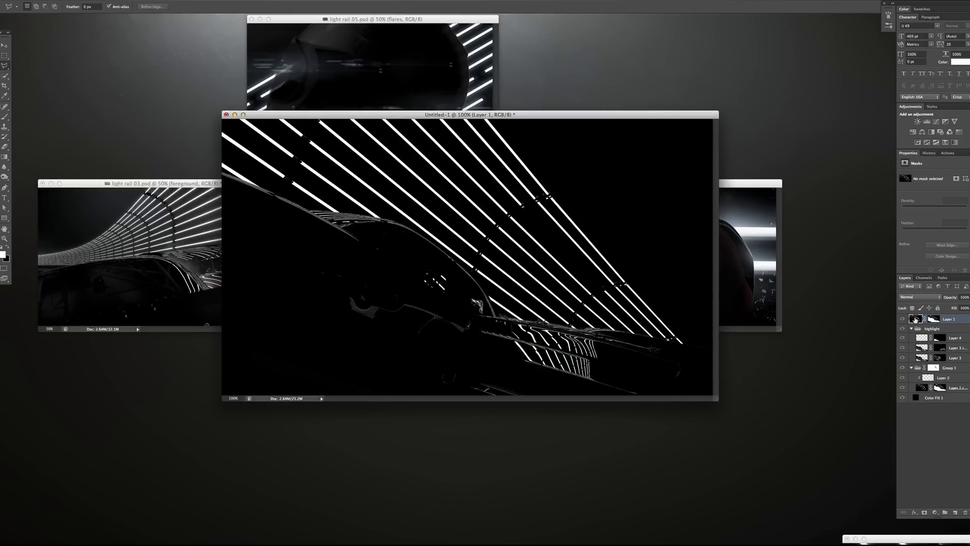
right_click(935, 324)
left_click(930, 328)
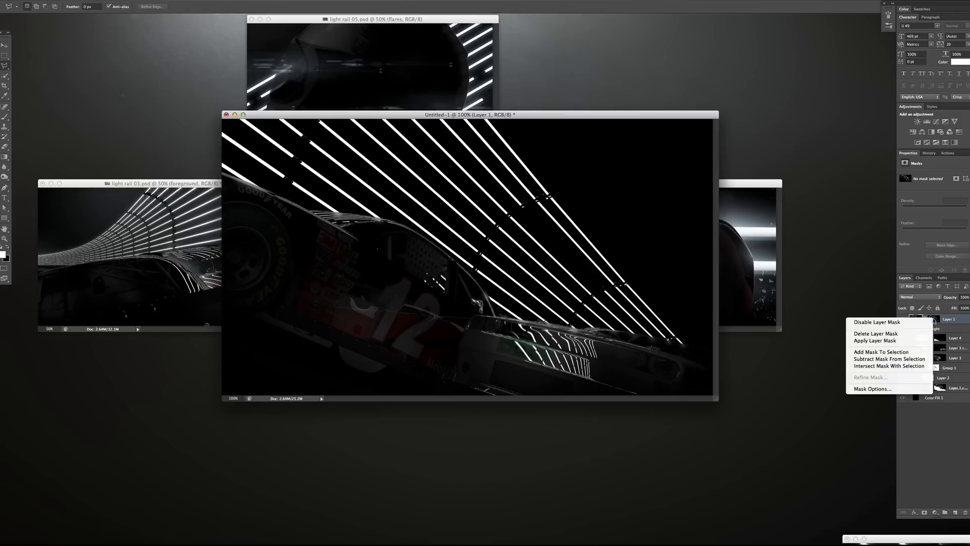
double_click(930, 319)
type("lights")
key("Return")
Select the area beneath the No. 12 car on the lights layer along a diagonal edge
left_click(916, 319, "super")
left_click(223, 263)
left_click(531, 395)
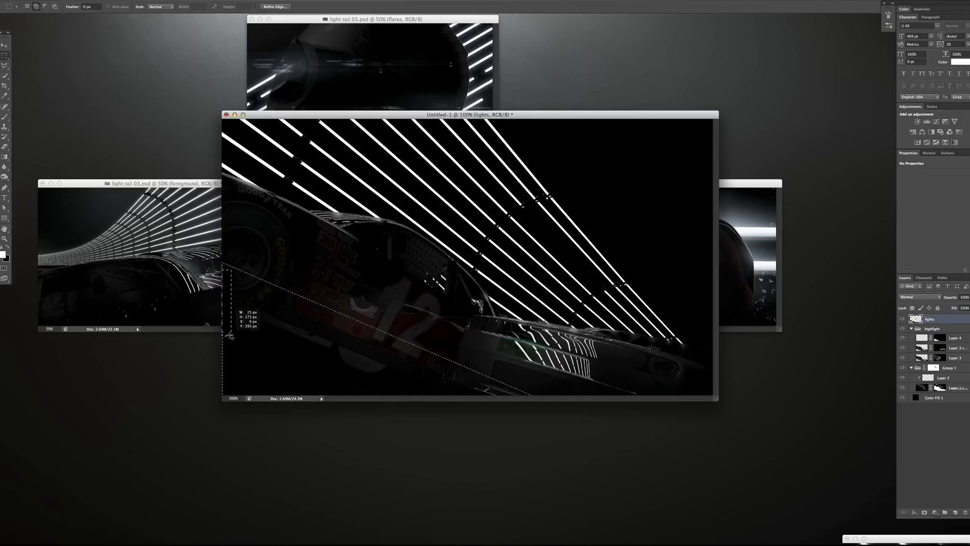
Apply a Gaussian Blur smart filter to the lights layer and set its blending to Screen
left_click(173, 0)
left_click(290, 147)
mouse_move(484, 478)
left_mouse_down()
mouse_move(471, 479)
mouse_move(488, 478)
left_mouse_up()
left_click(561, 375)
key("shift+alt+s")
Duplicate the lights layer and adjust the Gaussian Blur on the duplicated glow
key("super+j")
double_click(936, 336)
left_click(569, 375)
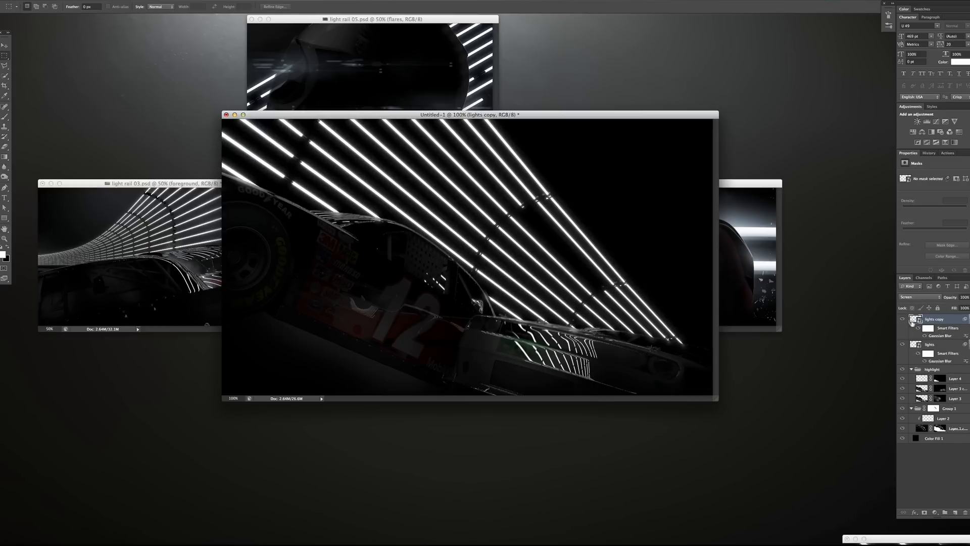
Clip a colorized Hue/Saturation adjustment to the lights layer with hue 208, saturation 43 and lightness -19
left_click(930, 345)
left_click(913, 131)
key("alt+super+g")
left_click(937, 244)
left_click_drag(935, 235, 929, 234)
left_click_drag(904, 205, 938, 204)
key("Delete")
left_click(933, 319)
left_click(931, 344)
left_click(913, 132)
key("alt+super+g")
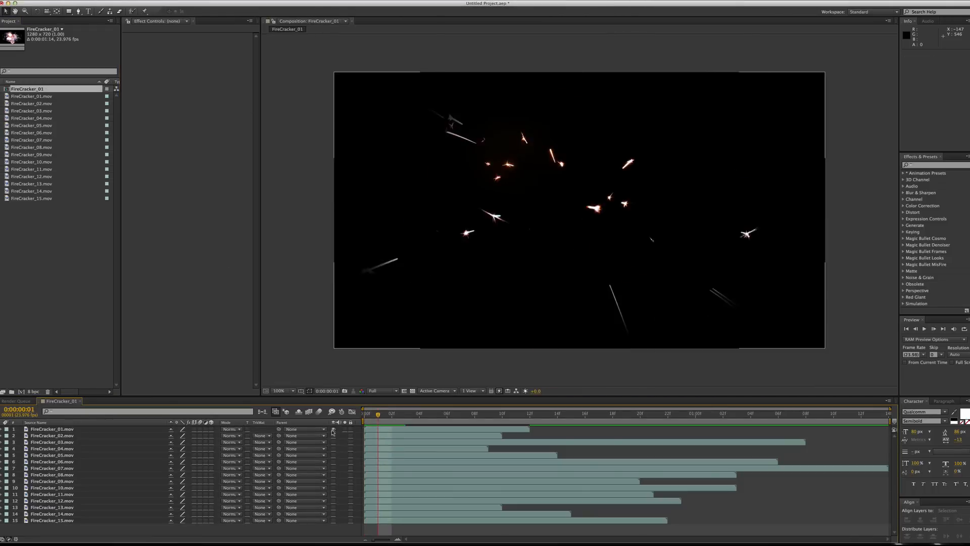
In After Effects, solo the FireCracker clips one at a time to examine their sparks, ending with FireCracker_09.mov
key("Page_Up")
left_click(333, 429)
left_click(333, 443)
left_click(333, 449)
left_click(332, 461)
key("Page_Down")
key("Page_Up")
left_click(334, 481)
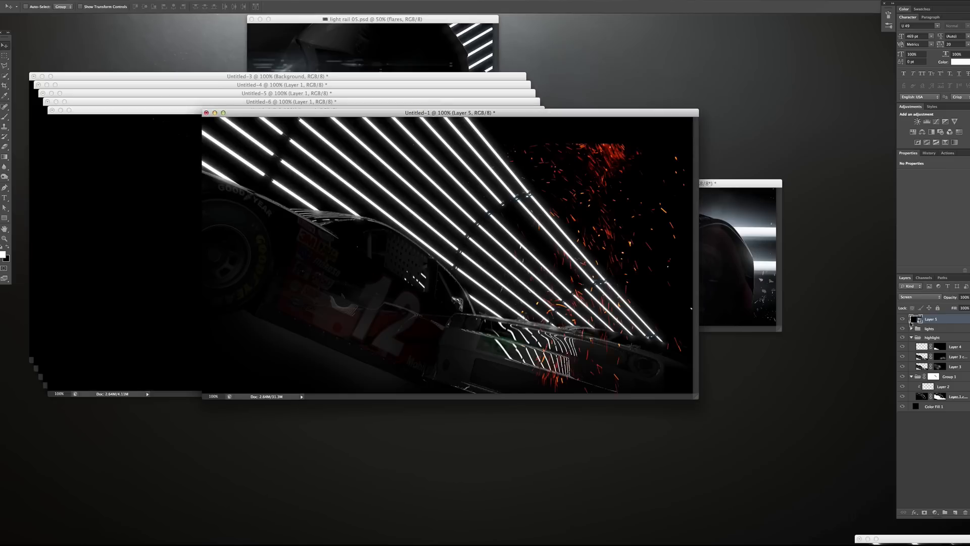
In Photoshop, transform the Layer 5 firecracker sparks and place them over the second car's front and the light rails
key("super+y")
key("super+t")
left_click_drag(229, 143, 306, 186)
left_click_drag(652, 251, 652, 261)
left_click_drag(656, 313, 637, 339)
key("Return")
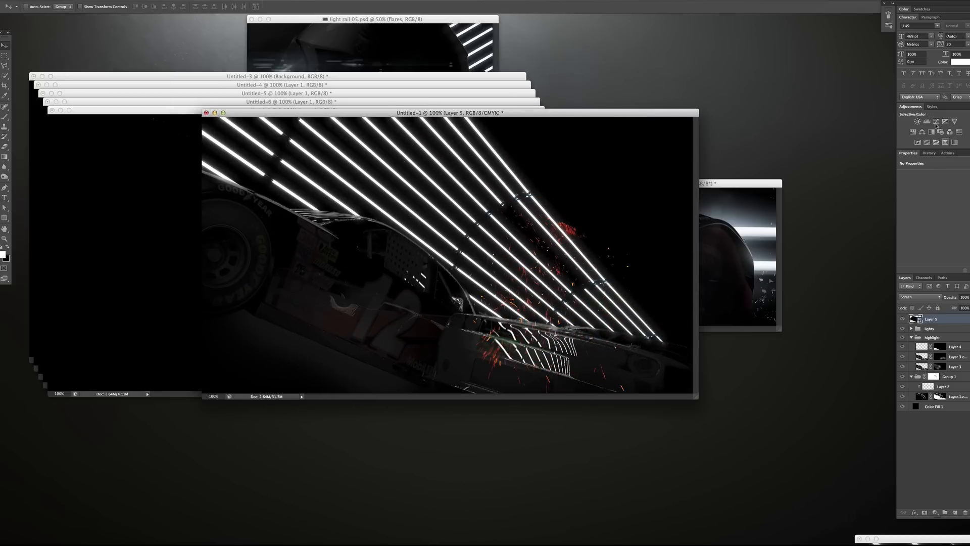
Clip a Hue/Saturation adjustment with hue -180 to the Layer 5 sparks and add a layer mask to Layer 5
left_click(913, 132)
key("alt+super+g")
left_click_drag(934, 204, 902, 208)
left_click(931, 329)
left_click(925, 512)
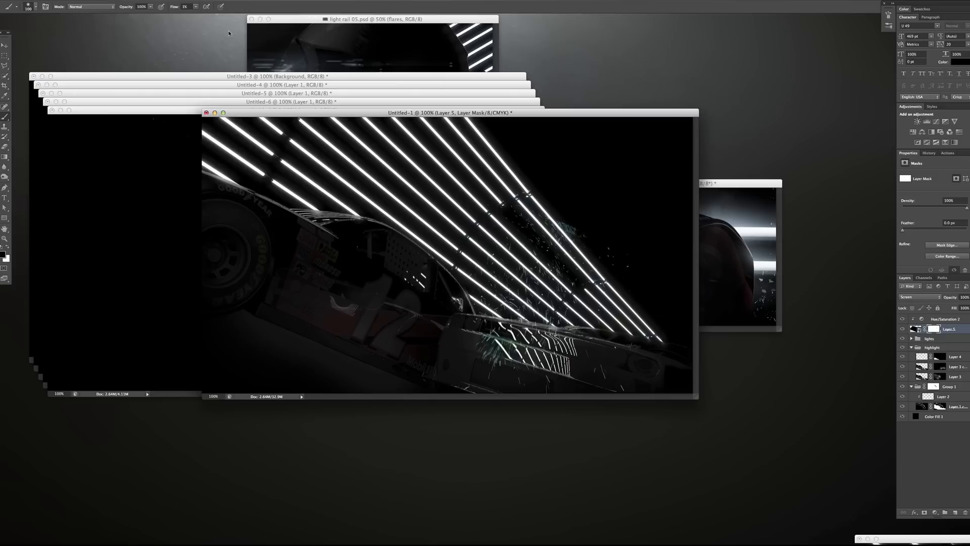
left_click(945, 319)
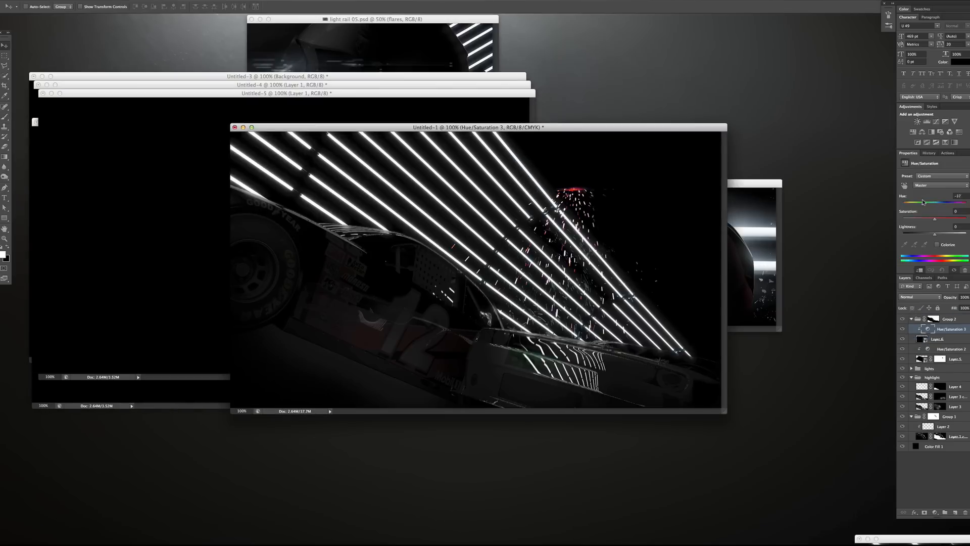
Scale and reposition the Layer 6 firecracker sparks over the light rails above the car's front
left_click(938, 339)
key("super+t")
left_click_drag(722, 154, 639, 202)
left_click_drag(541, 253, 507, 238)
right_click(534, 270)
left_click_drag(615, 214, 551, 235)
left_click_drag(510, 237, 561, 254)
key("Return")
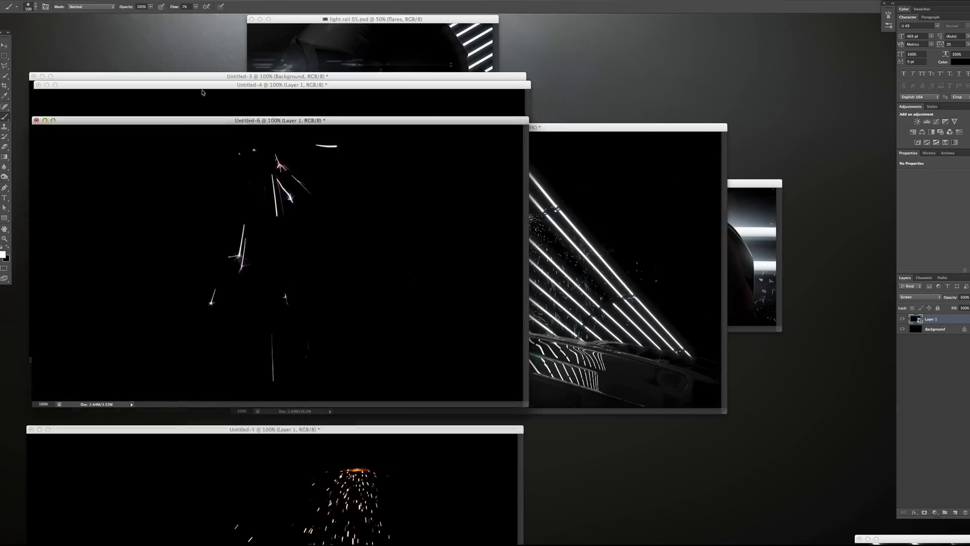
Transform the Layer 7 spark explosion and move it over the light rails near the car's front
key("super+t")
right_click(559, 277)
left_click(576, 293)
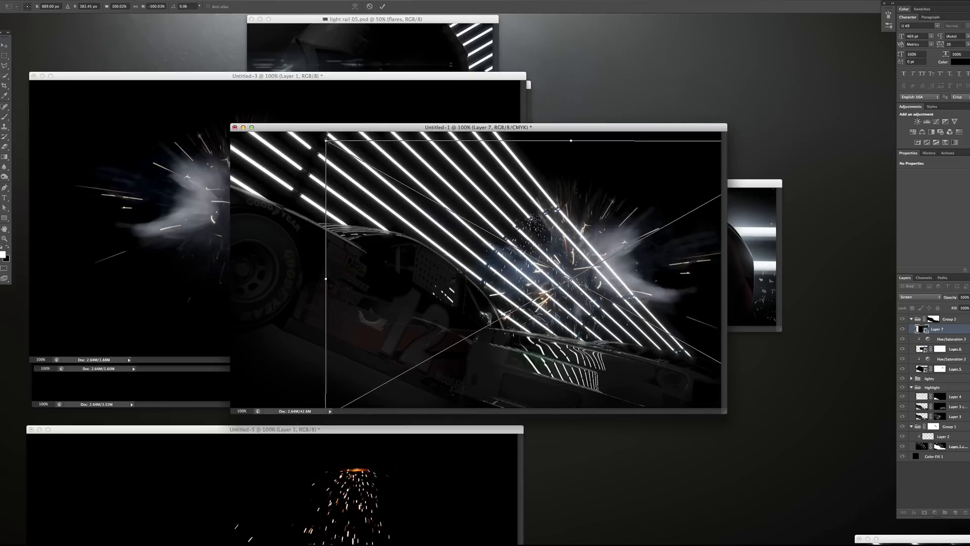
left_click_drag(433, 281, 567, 308)
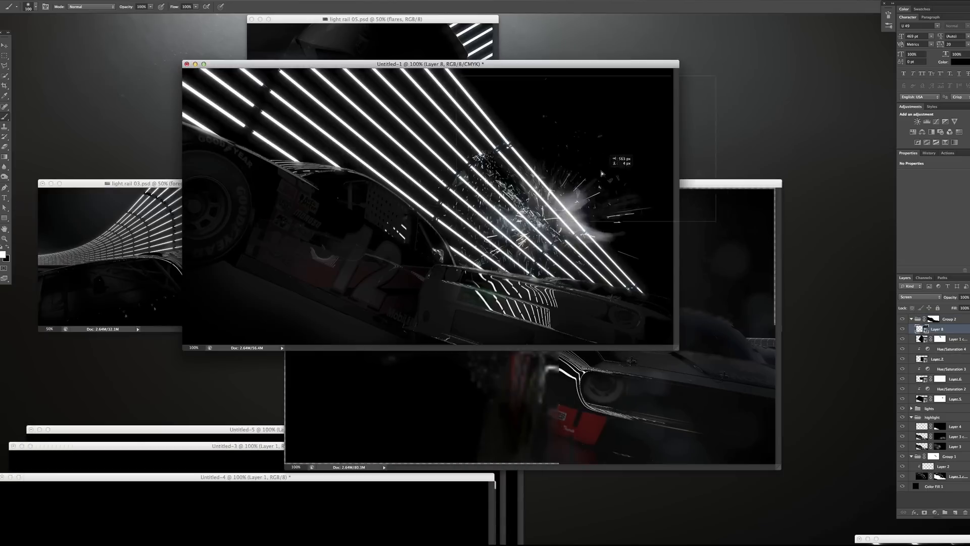
Scale down and rotate the Layer 8 debris over the explosion and duplicate the layer
key("ctrl+t")
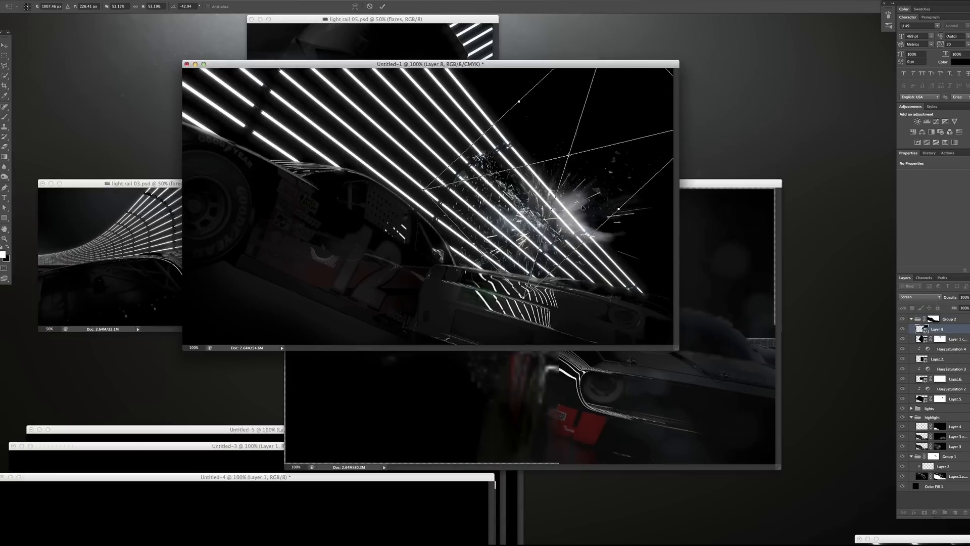
key("Return")
key("super+j")
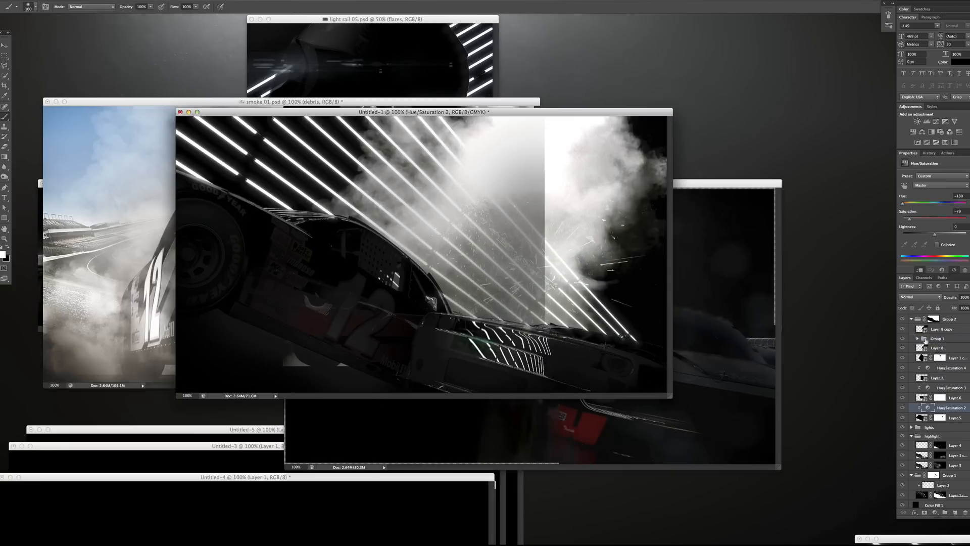
left_click(927, 356)
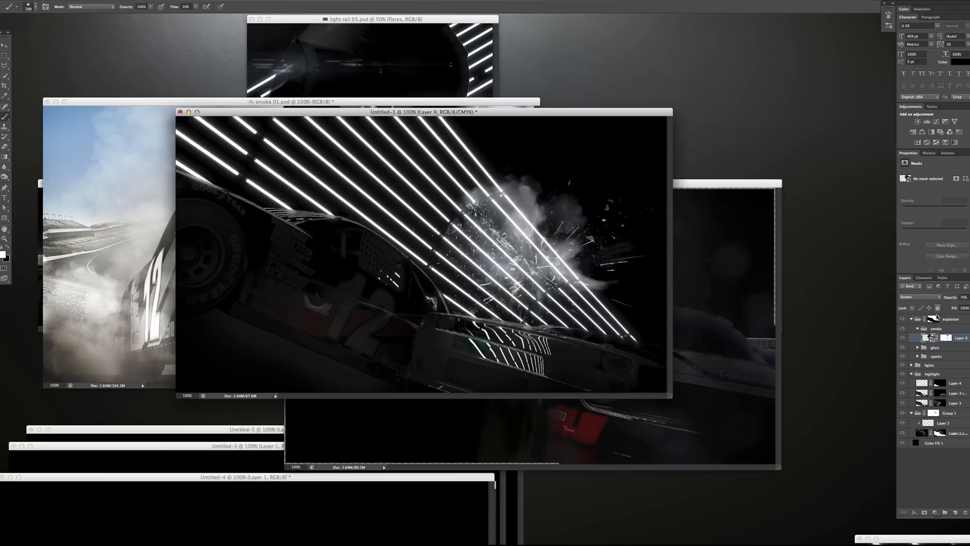
Transform the smoke layers over the explosion, rotating the Layer 9 copy to about -125 degrees
key("ctrl+t")
key("Return")
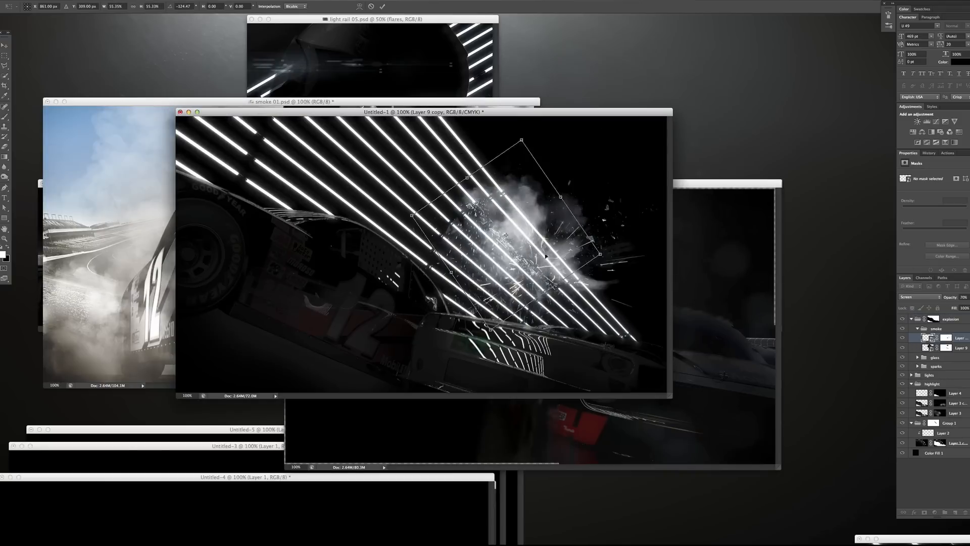
key("b")
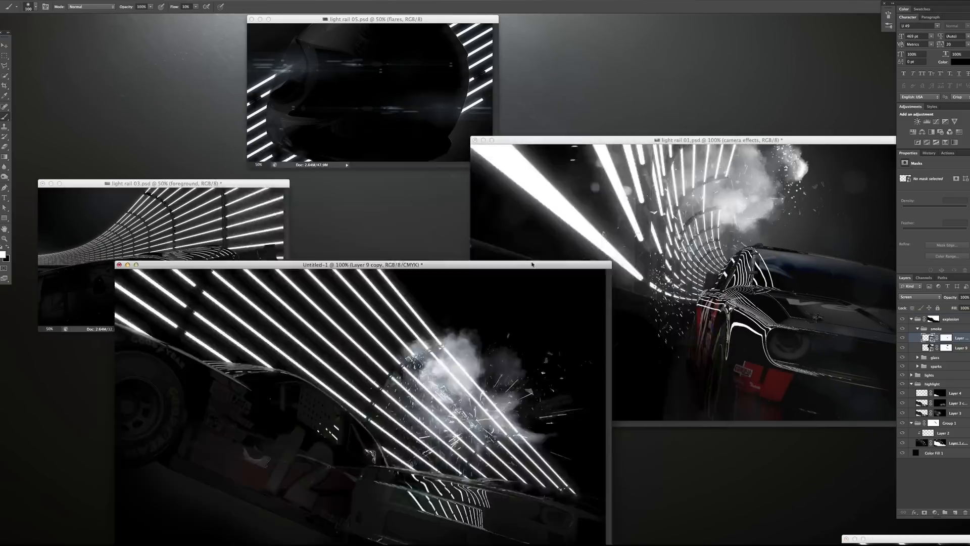
Lower the brush flow to 1% and paint a soft haze behind the explosion on Layer 10
left_click_drag(178, 9, 173, 9)
mouse_move(506, 202)
left_mouse_down()
mouse_move(560, 263)
mouse_move(499, 289)
mouse_move(517, 290)
left_mouse_up()
left_click(574, 290)
left_click(568, 252)
Expand the glass group and clip a Levels adjustment to the Layer 8 copy debris
left_click(918, 357)
left_click(945, 386)
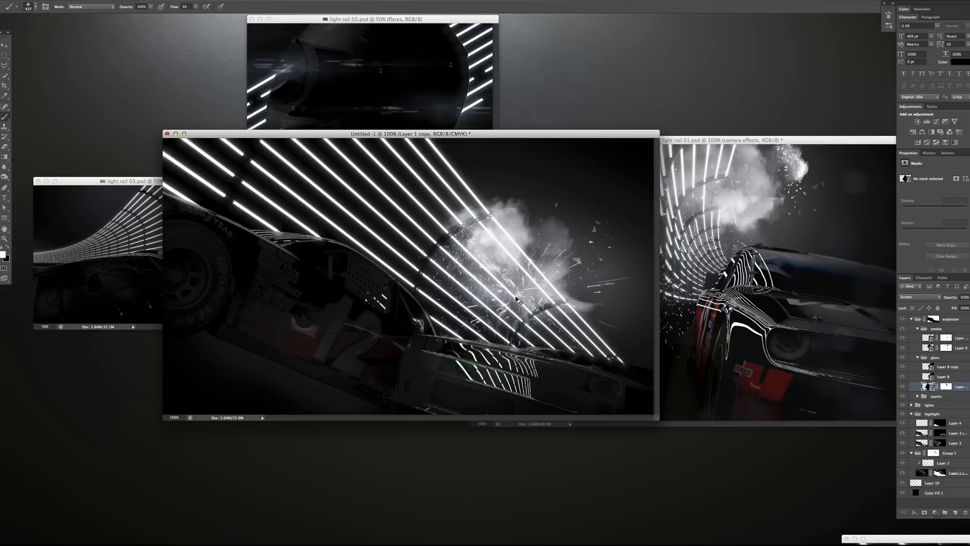
left_click(946, 366)
left_click(927, 121)
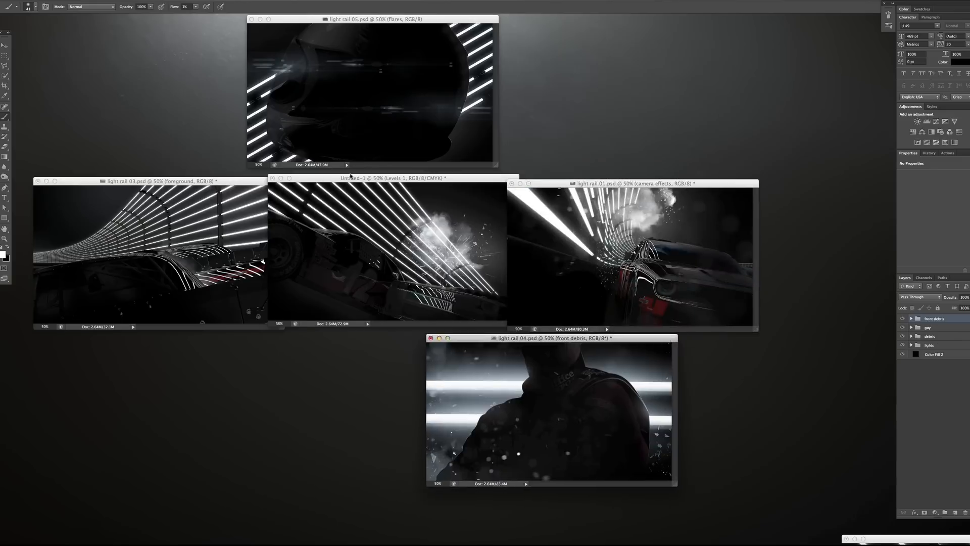
Bring the lens flare from light rail 05.psd in above the explosion group and transform it near the car's front
left_click_drag(929, 375, 930, 315)
left_click_drag(455, 223, 502, 252)
key("super+t")
left_click_drag(404, 268, 353, 258)
key("Return")
Copy the dust layer with its Levels and Hue/Saturation adjustments from light rail 04.psd into the Untitled-1 composite, above the flare
left_click_drag(471, 366, 683, 376)
left_click(657, 337)
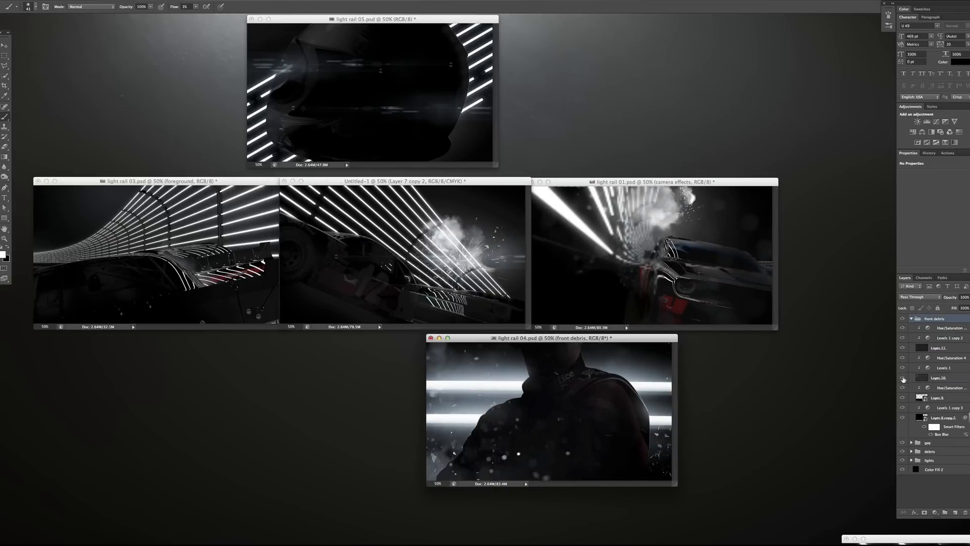
left_click(943, 377)
left_click(944, 359, "shift")
left_click_drag(944, 358, 444, 263)
left_click_drag(945, 319, 943, 353)
Flip the Layer 11 dust over the car scene with Free Transform
left_click(932, 339)
key("super+t")
right_click(489, 275)
left_click(501, 385)
key("Return")
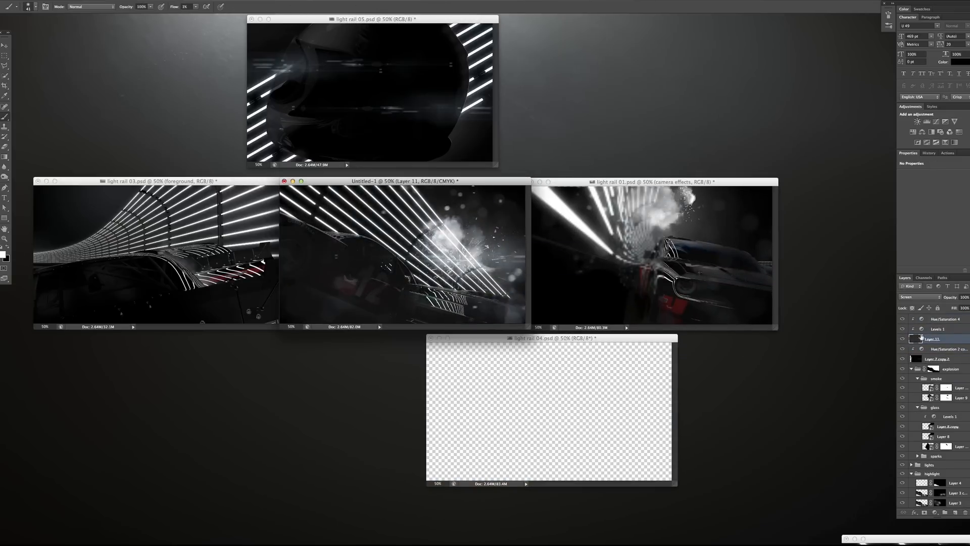
Add a layer mask to Layer 11 and paint out the dust over the car body and its front
left_click(924, 512)
key("super+equal")
key("super+equal")
right_click(694, 300)
left_click_drag(589, 181, 494, 147)
left_click_drag(632, 349, 619, 389)
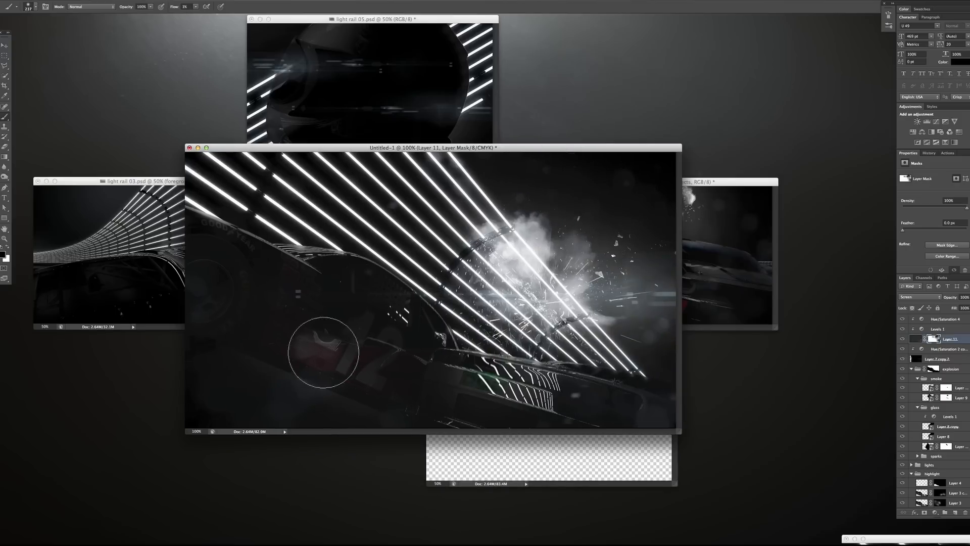
left_click_drag(310, 374, 302, 333)
key("super+minus")
key("super+minus")
left_click_drag(361, 148, 449, 177)
Create Layer 12 for a large soft brush glow and clip a colorized Hue/Saturation adjustment with hue 212 to it
left_click(944, 319)
left_click(954, 512)
right_click(493, 210)
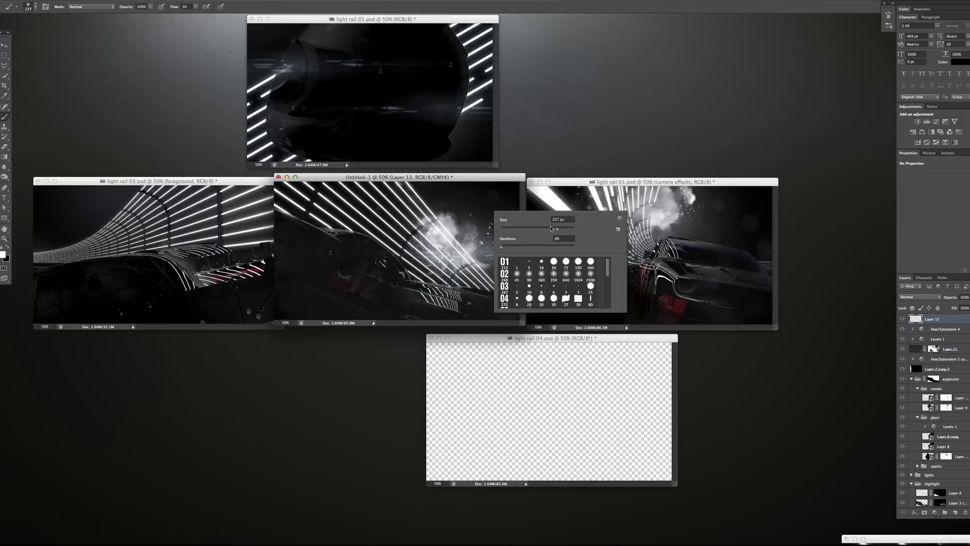
left_click_drag(522, 225, 560, 225)
key("super+equal")
key("super+equal")
left_click(913, 132)
left_click(937, 245)
left_click_drag(904, 203, 941, 205)
key("super+minus")
key("super+minus")
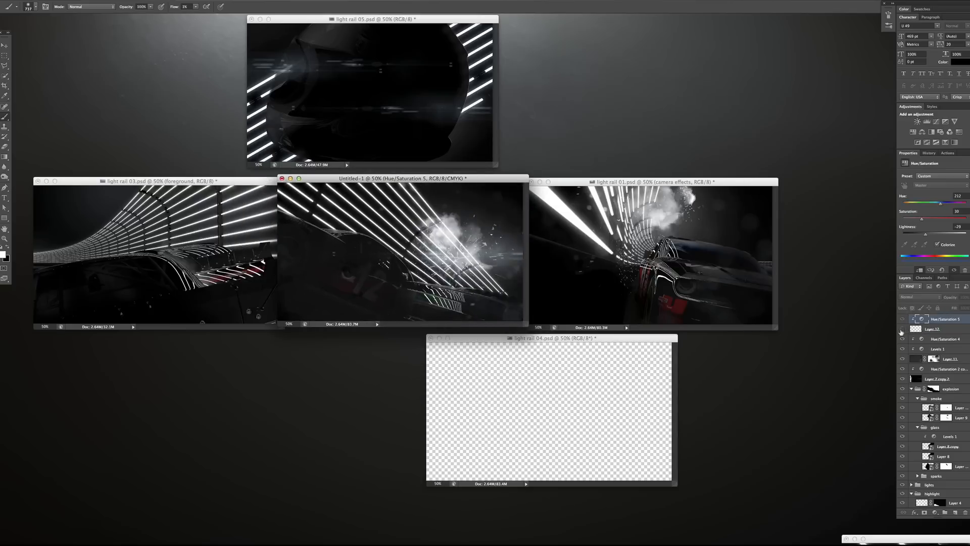
Hide the Layer 12 glow and touch up the Layer 11 mask over the car's lower front
left_click(500, 179)
left_click_drag(638, 339, 549, 325)
left_click(901, 330)
left_click(933, 359)
right_click(504, 309)
left_click(504, 310)
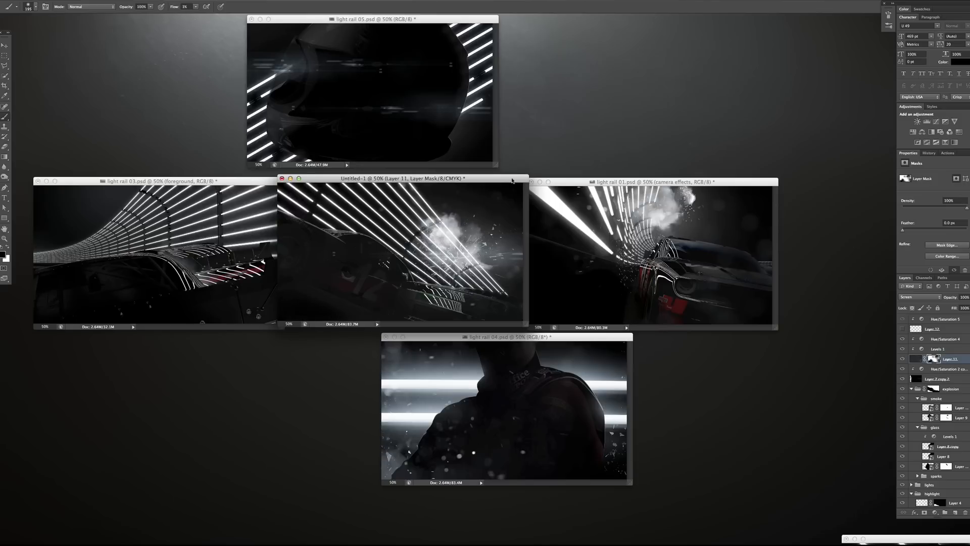
Arrange the style frame document windows edge to edge in a grid and close the leftover document
left_click_drag(510, 179, 513, 181)
left_click_drag(429, 337, 578, 335)
left_click_drag(234, 181, 720, 28)
left_click_drag(457, 20, 491, 29)
left_click_drag(571, 30, 577, 30)
left_click_drag(570, 185, 566, 183)
left_click(846, 538)
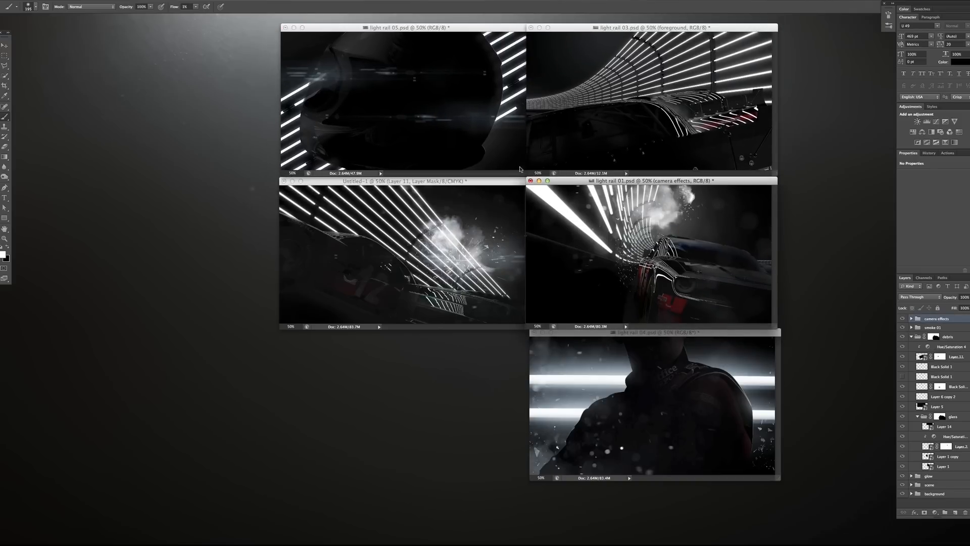
Duplicate the Layer 7 copy 2 flare with its Hue/Saturation adjustment and move the upper flare slightly higher
left_click(492, 181)
left_click(937, 379)
left_click(945, 369, "shift")
key("super+j")
left_click(938, 379)
key("v")
left_click_drag(509, 257, 509, 234)
Flip the lower flare copy, move it toward the rear of the car and adjust its opacity
left_click(937, 399)
key("super+t")
right_click(502, 260)
left_click(523, 369)
left_click_drag(482, 266, 399, 269)
key("Return")
left_click_drag(953, 298, 949, 298)
left_click_drag(339, 257, 340, 276)
Delete the flipped flare with its Hue/Saturation adjustment and duplicate the remaining flare and adjustment
left_click(910, 389, "shift")
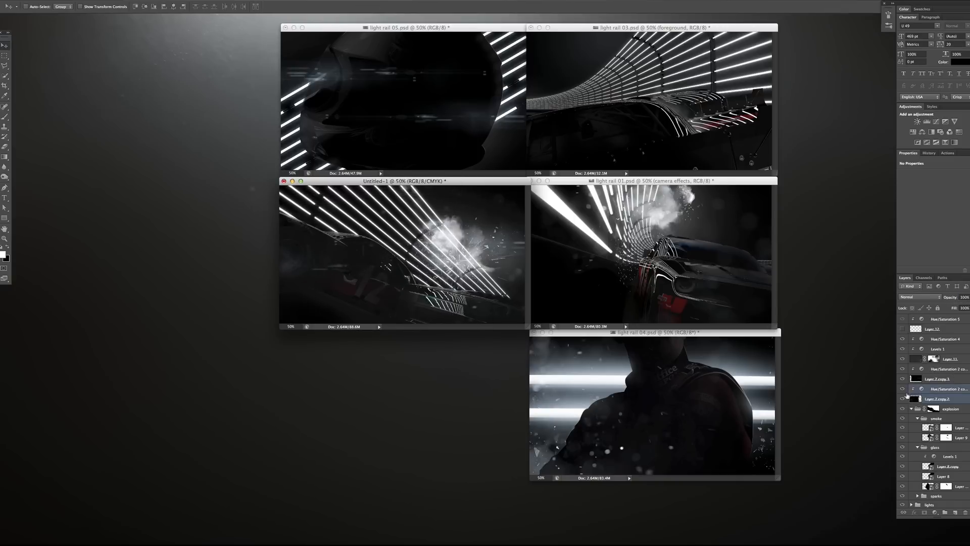
key("Delete")
left_click(913, 379)
left_click(913, 370, "shift")
key("super+j")
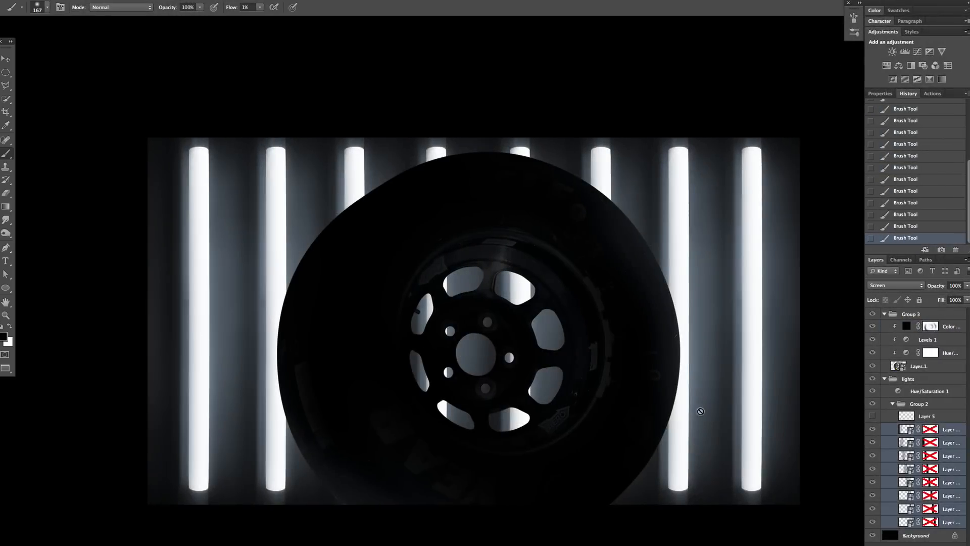
Delete masks from the Layer 3 light tube copies and revert to the earlier Disable Layer Mask history state
right_click(930, 428)
left_click(915, 449)
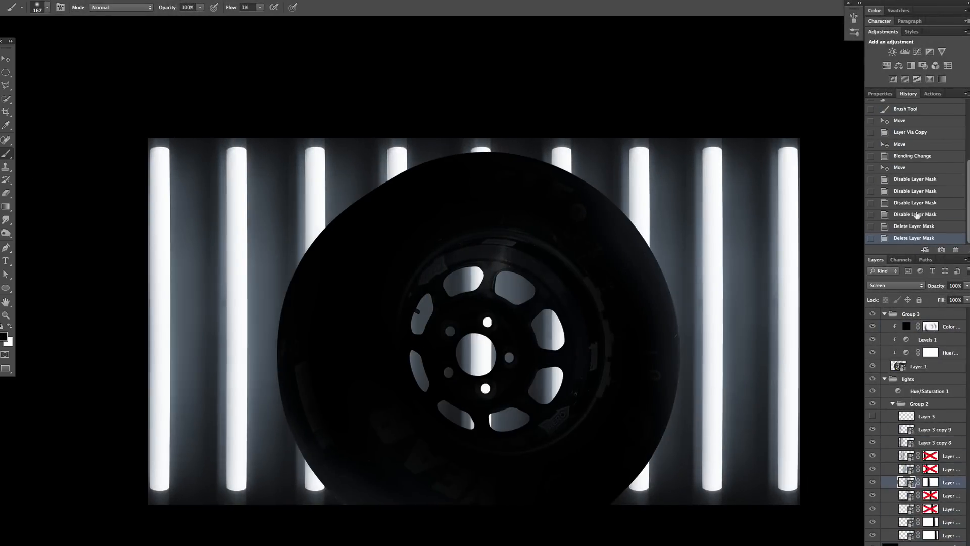
left_click(928, 217)
Try to distort the Layer 3 copy 9 smart object so the light tubes lean in perspective behind the wheel
key("super+t")
key("super+minus")
left_click_drag(758, 163, 733, 163)
left_click_drag(167, 162, 171, 96)
left_click_drag(734, 164, 719, 167)
left_click_drag(167, 465, 165, 473)
left_click_drag(628, 288, 621, 299)
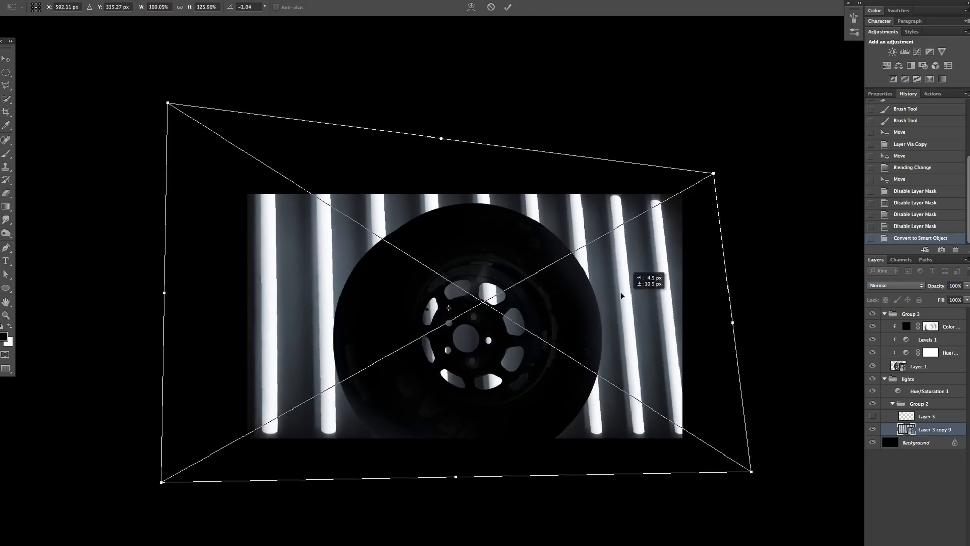
key("Escape")
key("super+z")
Invert the new Color Fill layer's mask, set the fill to near-white and clip it to the wheel layer
key("super+plus")
key("super+i")
double_click(906, 326)
left_click(774, 147)
left_click(921, 409)
key("super+alt+g")
left_click(928, 328)
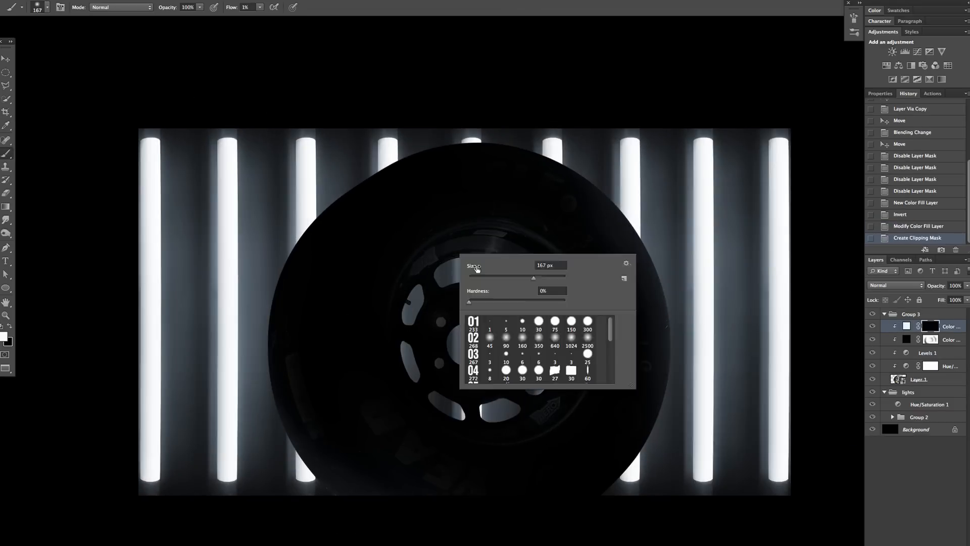
Paint soft light on the white Color Fill mask around the wheel's hub hole, lug holes and central openings
left_click_drag(464, 322, 479, 329)
left_click_drag(479, 362, 465, 370)
left_click(477, 313)
left_click(476, 379)
left_click_drag(463, 419, 479, 410)
left_click(474, 267)
Reduce the brush size and paint glowing edges around the two openings on the rim's right half
key("bracketleft")
key("bracketleft")
key("bracketleft")
mouse_move(540, 303)
left_mouse_down()
mouse_move(530, 296)
mouse_move(544, 329)
left_mouse_up()
left_click_drag(542, 305, 534, 386)
right_click(539, 365)
left_click_drag(555, 391, 559, 391)
left_click_drag(540, 297, 546, 331)
left_click_drag(544, 358, 539, 383)
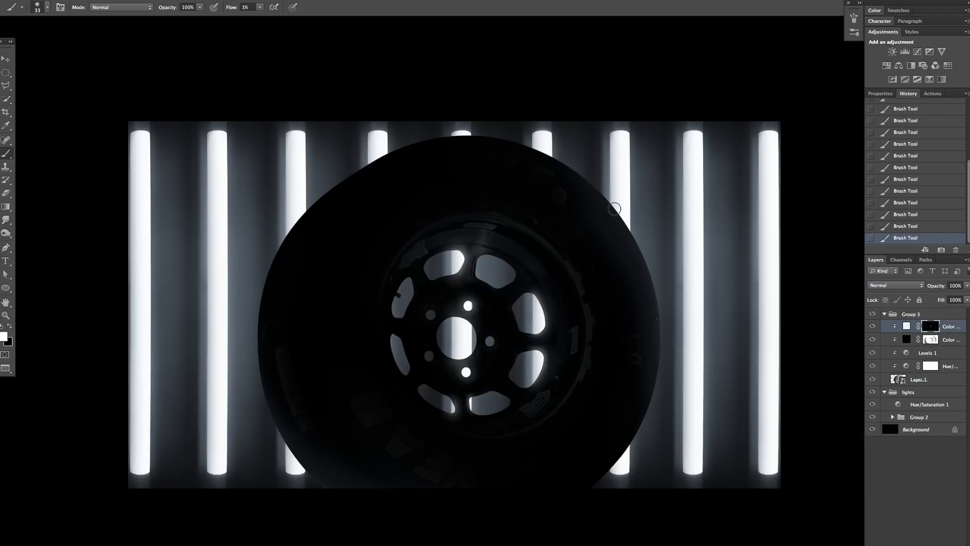